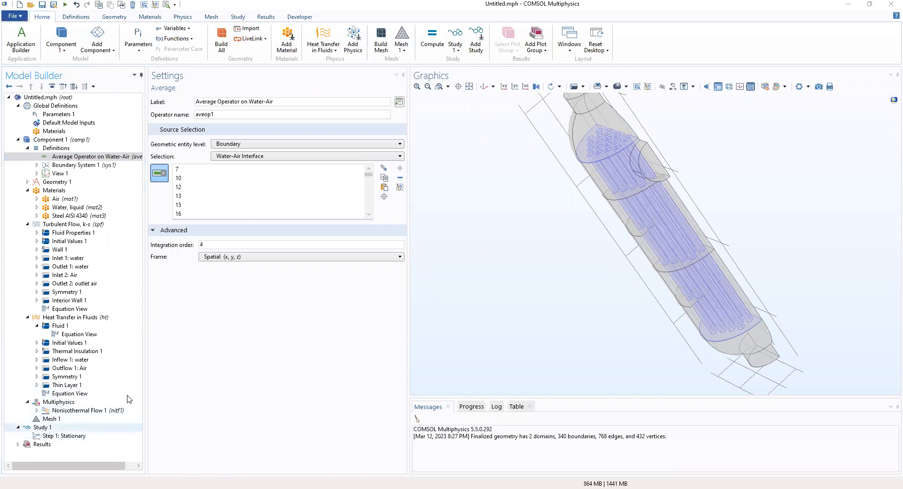
- Set the physics-controlled Mesh 1 element size to Extremely coarse
drag(541, 202, 525, 247)
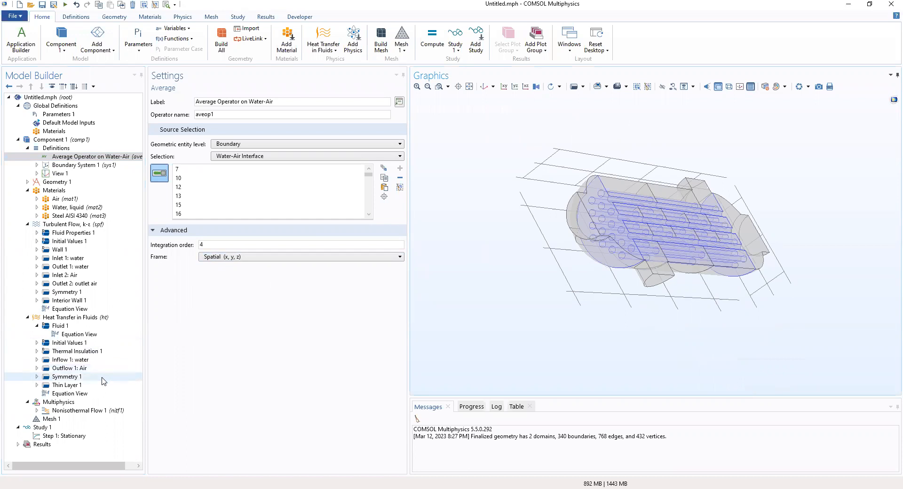
click(52, 420)
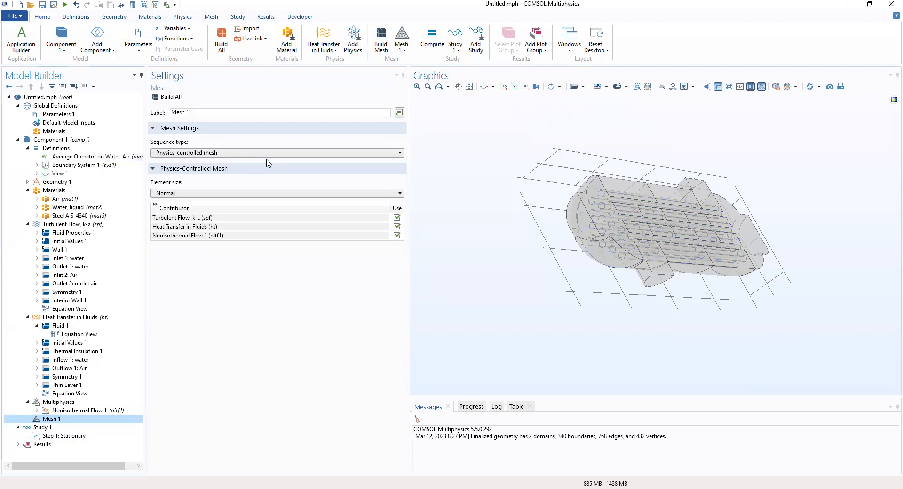
click(175, 194)
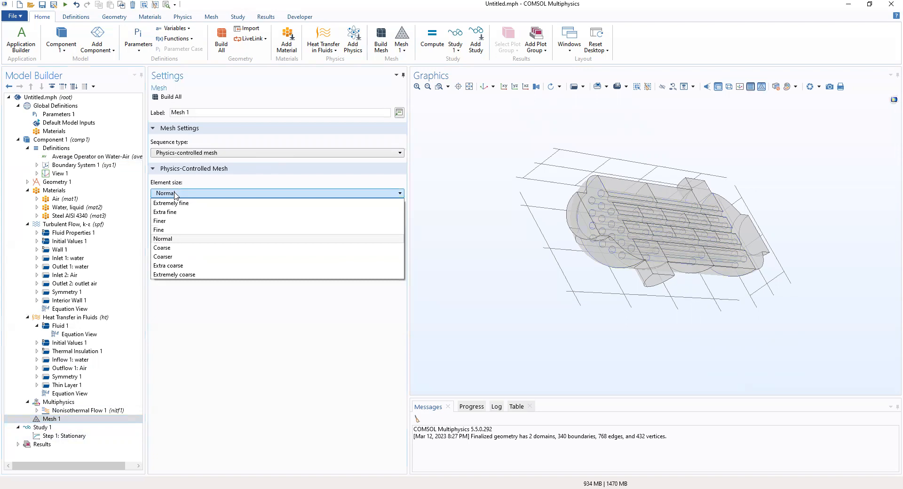
click(190, 276)
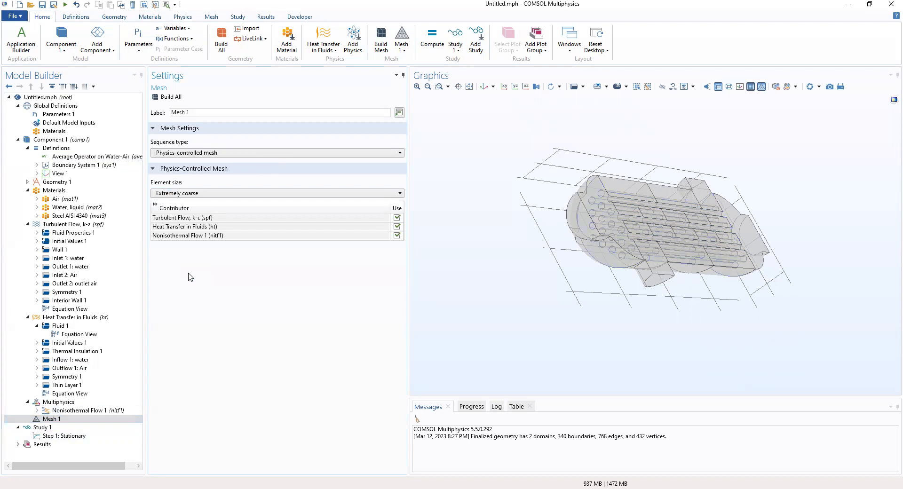
click(57, 419)
- Convert Mesh 1 into an editable physics-induced sequence
right_click(57, 419)
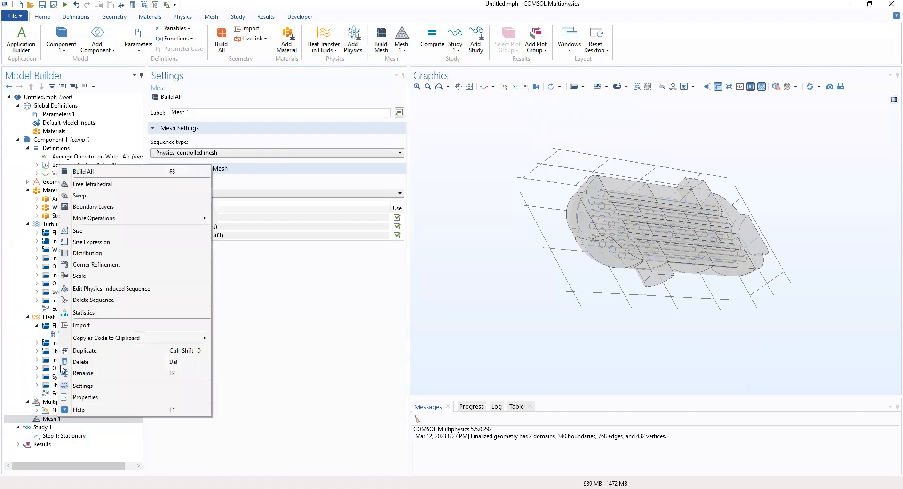
click(72, 288)
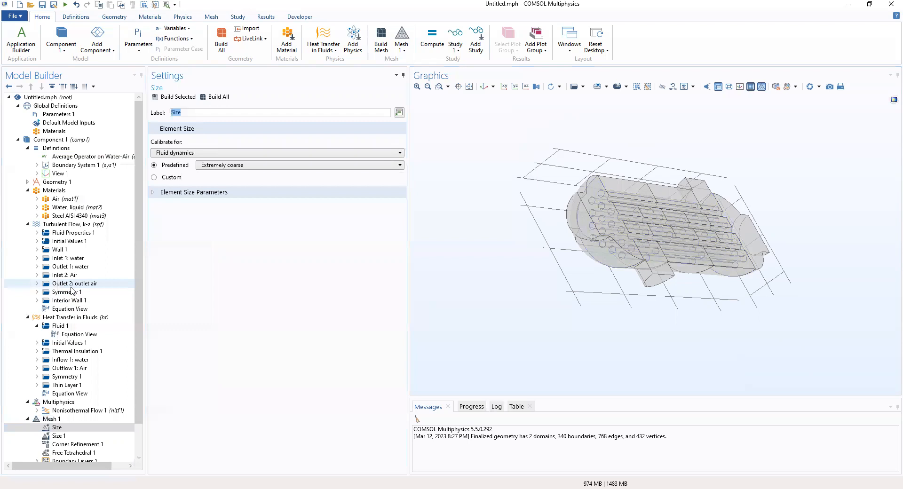
scroll(73, 347, down, 1)
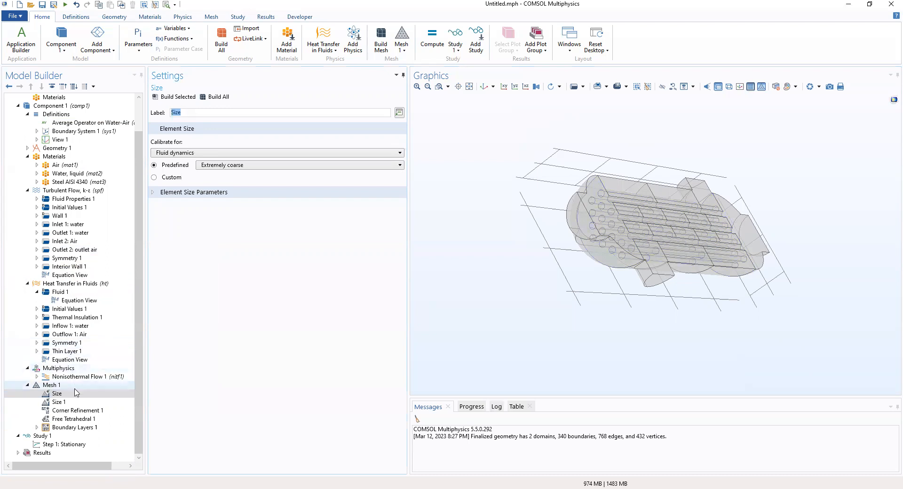
- Set the Free Tetrahedral 1 x-direction geometry scale to 0.5
click(74, 419)
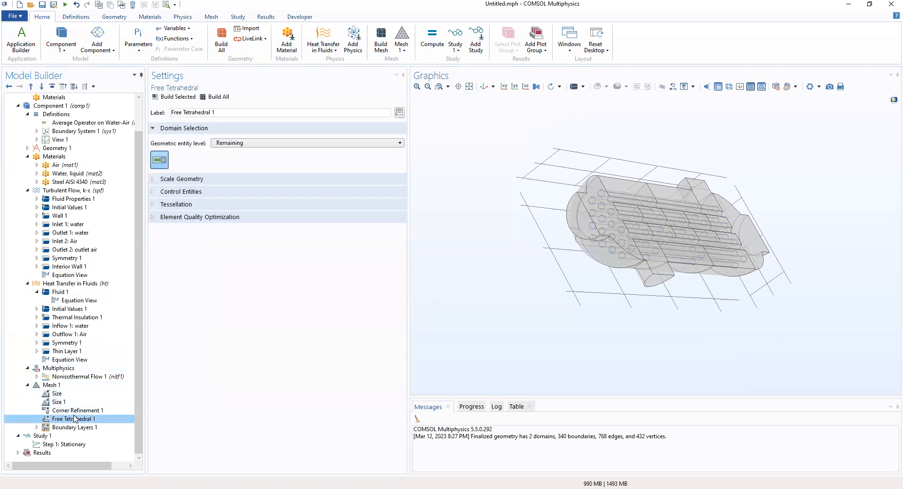
click(153, 179)
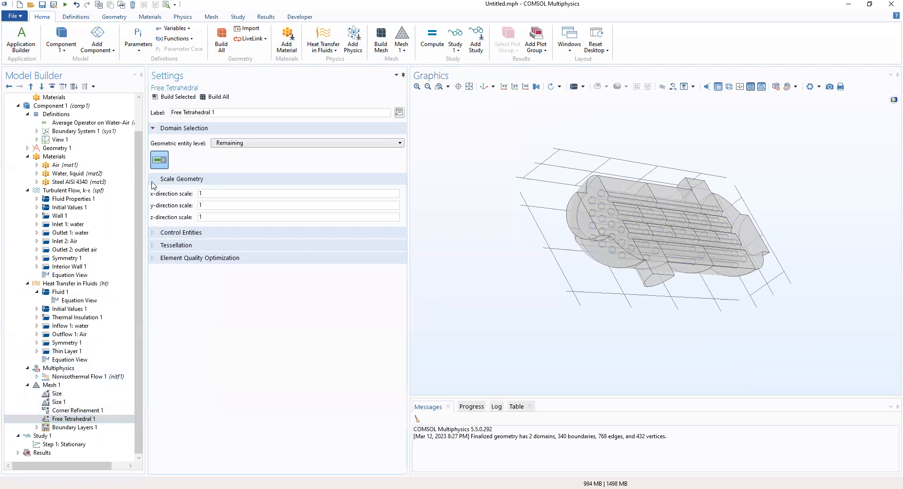
double_click(206, 193)
text(0.5)
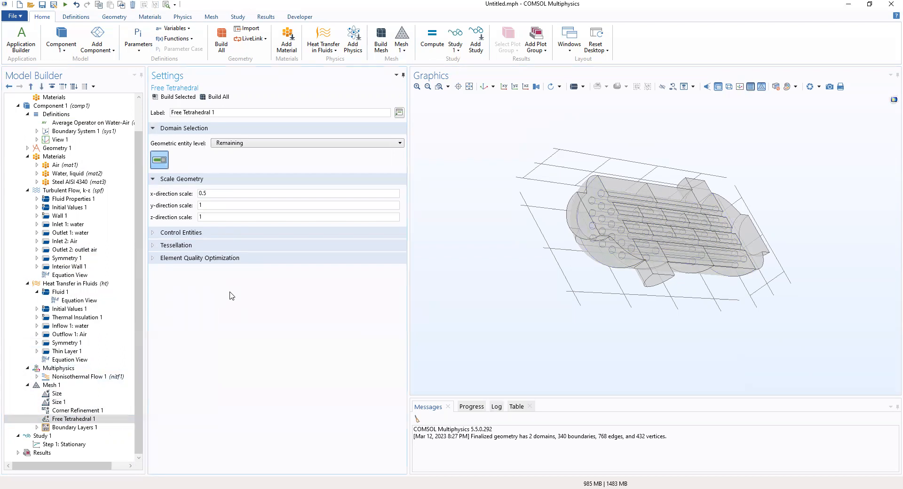
click(90, 429)
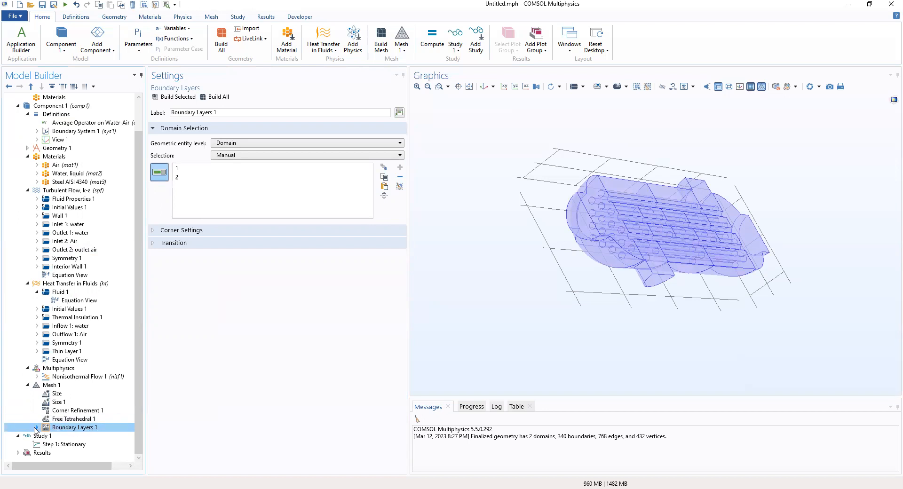
- Give Boundary Layer Properties 1 three layers and a thickness adjustment factor of 2
click(37, 427)
click(70, 436)
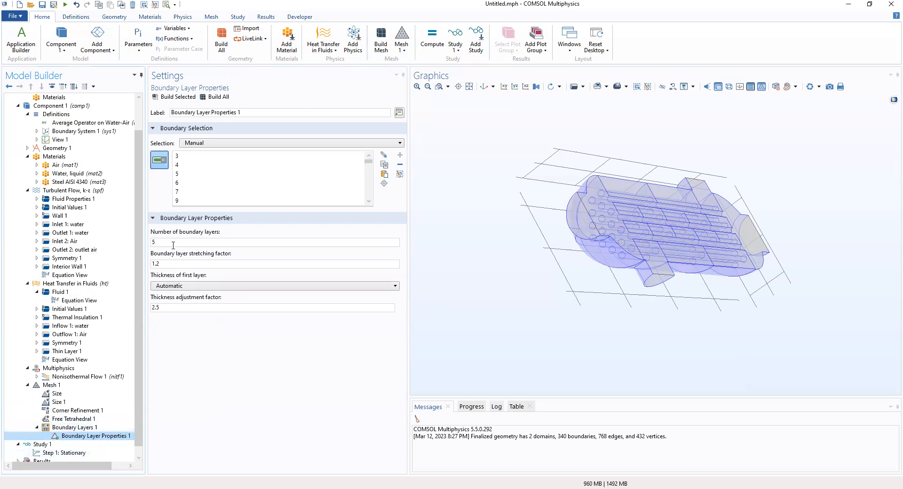
drag(162, 243, 145, 248)
text(3)
drag(172, 307, 134, 309)
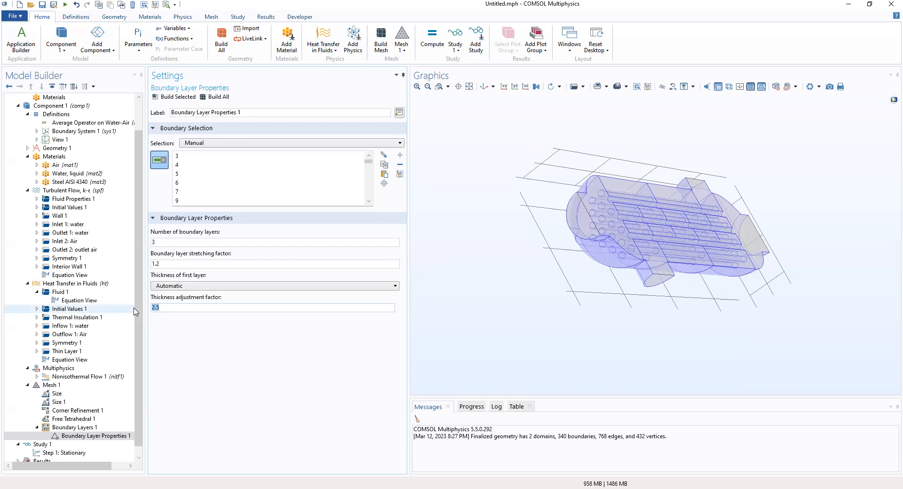
text(2)
- Build the full heat exchanger mesh, inspect it from a new angle, and compute the study
click(212, 100)
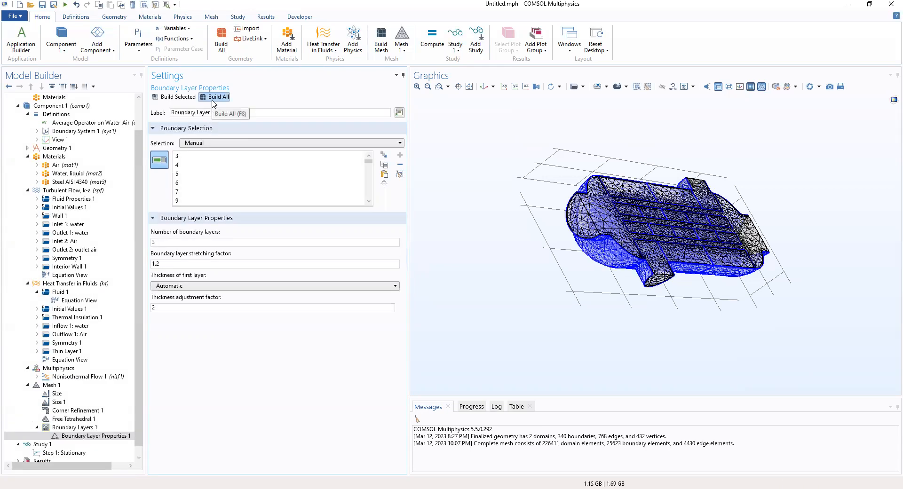
drag(502, 171, 827, 328)
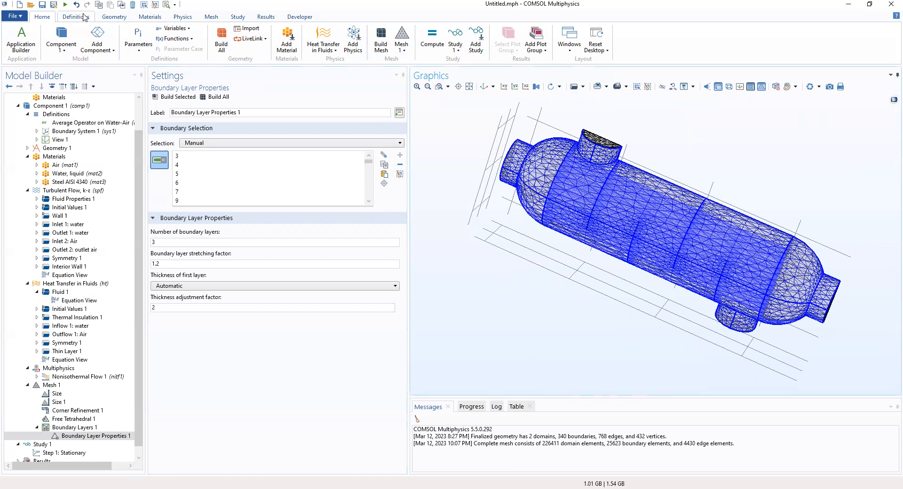
click(434, 44)
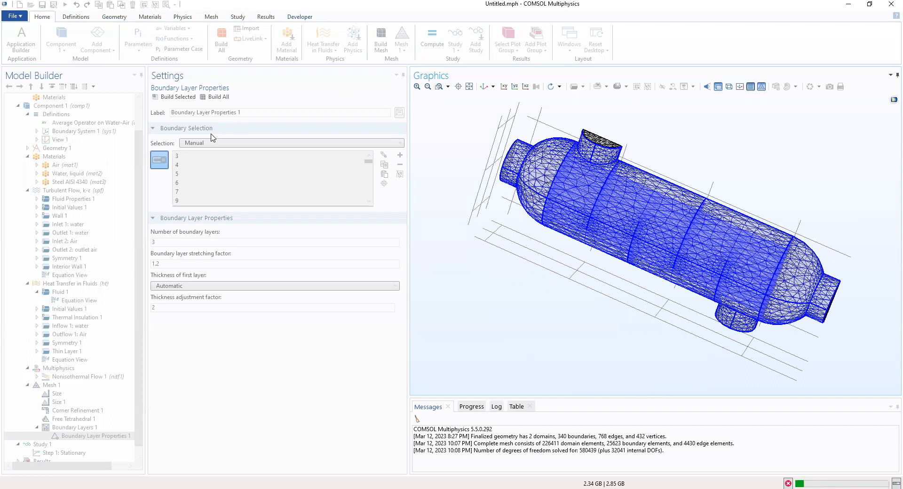
- Inspect the mesh from several angles, then show the Convergence Plot 1 GMRES graph
drag(670, 222, 509, 377)
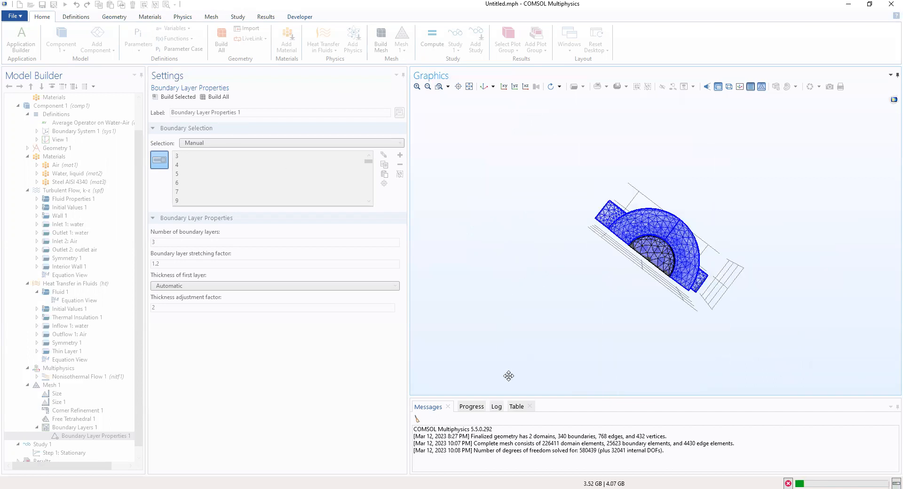
drag(647, 176, 788, 251)
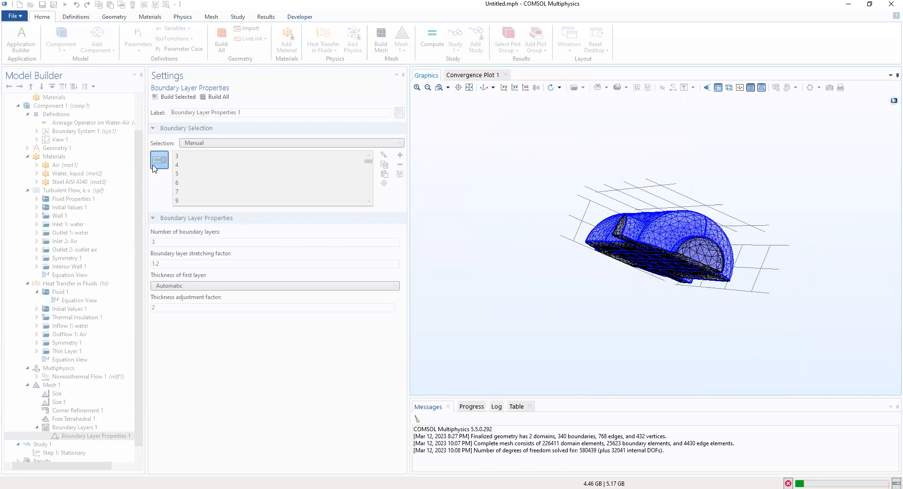
drag(632, 283, 616, 378)
drag(675, 403, 433, 182)
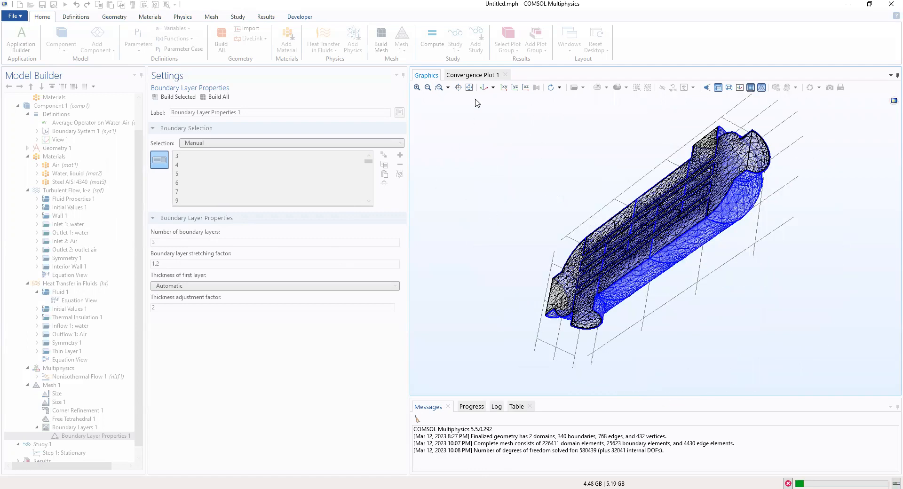
click(459, 80)
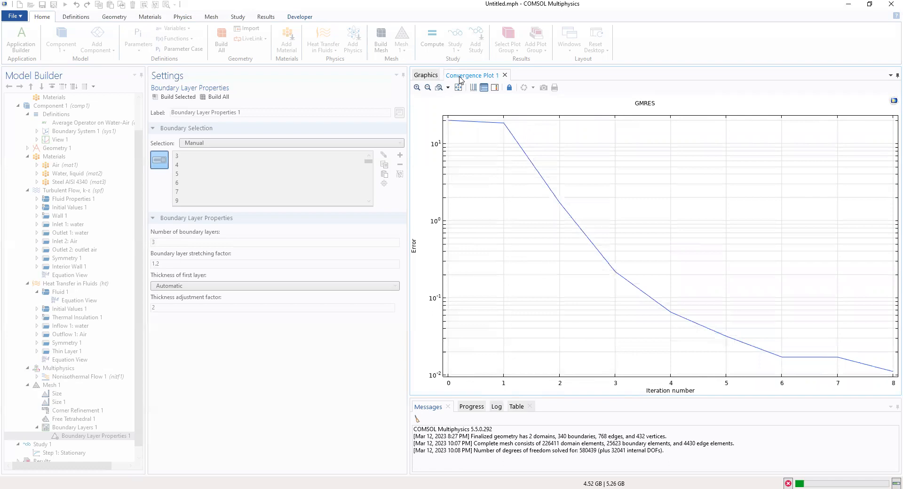
- Monitor the solver across Graphics, Convergence Plot 1 and Convergence Plot 2 until solving finishes
click(425, 75)
click(459, 76)
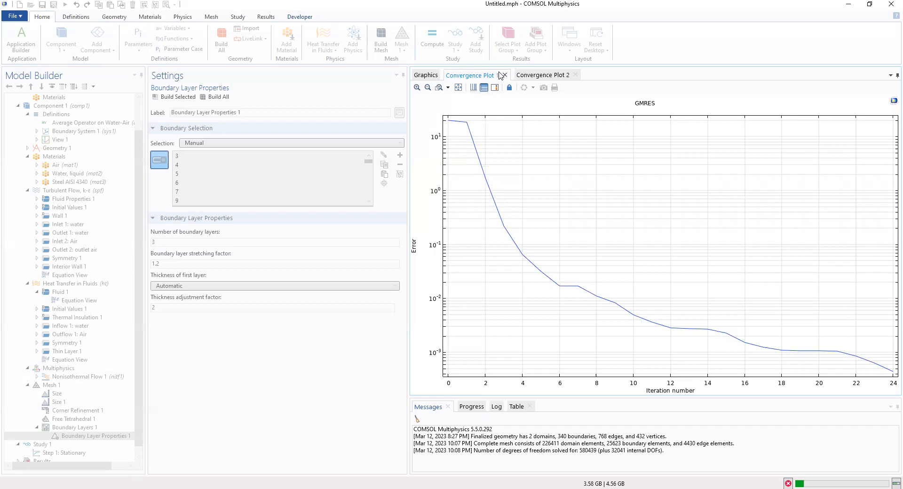
click(527, 77)
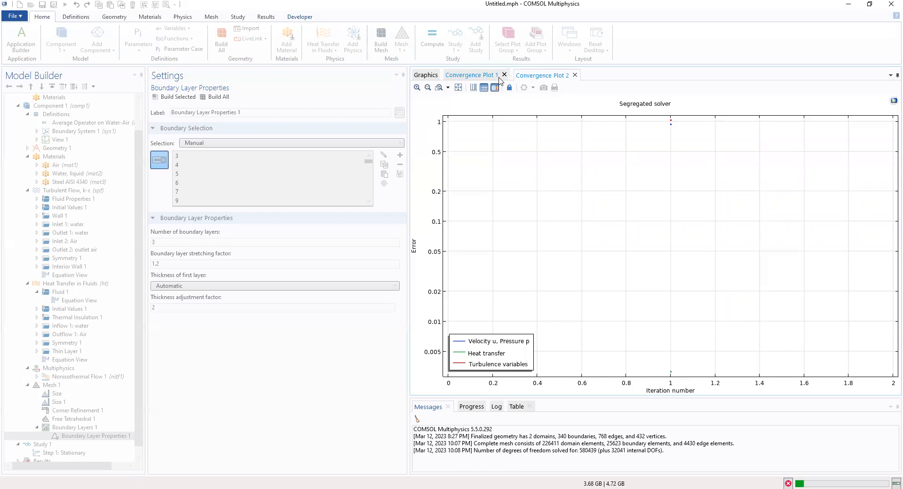
click(431, 77)
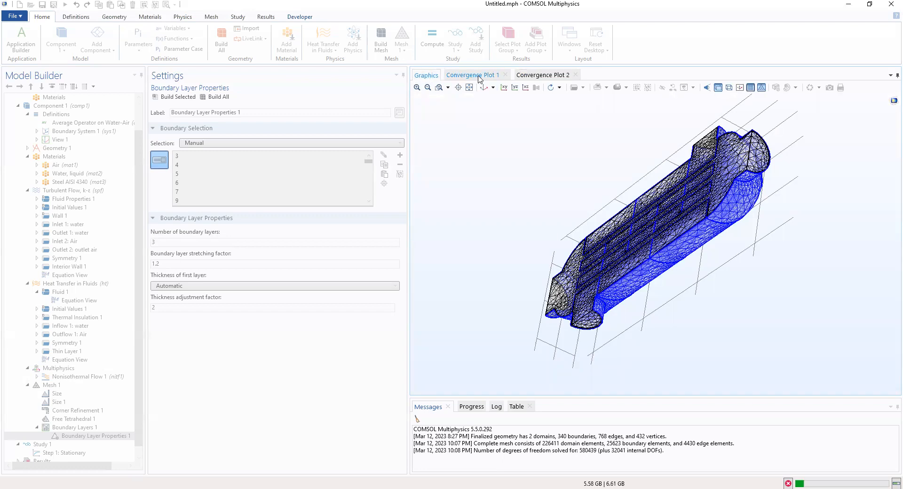
click(543, 77)
click(459, 78)
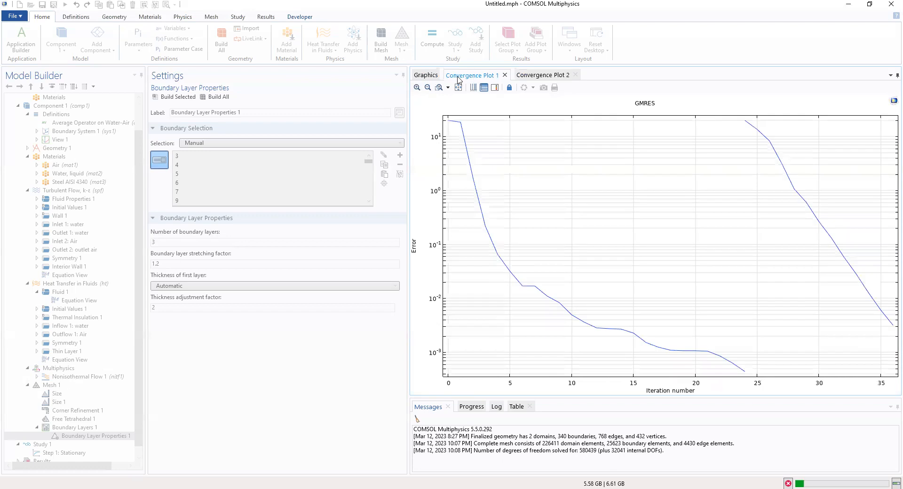
click(430, 76)
click(541, 78)
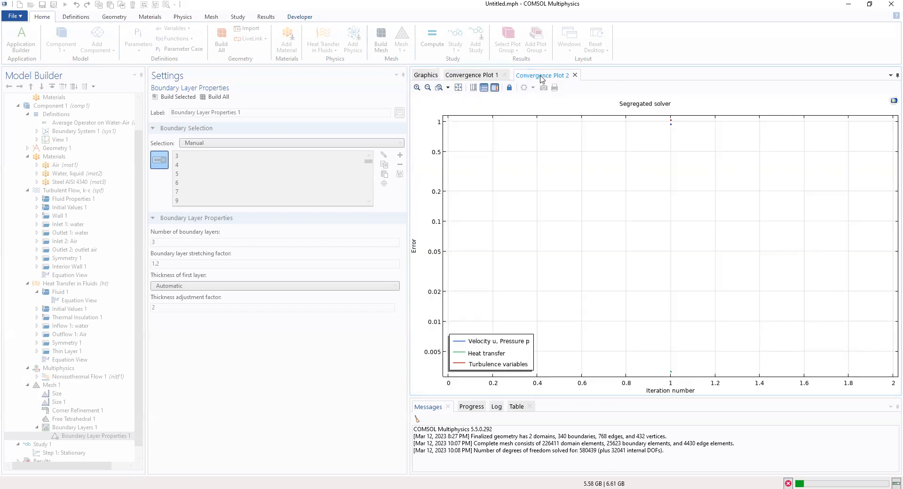
click(484, 77)
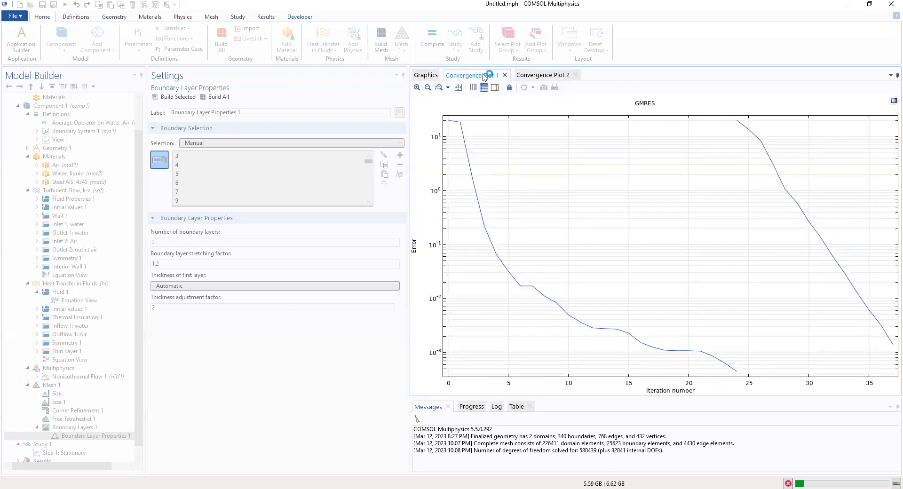
click(424, 77)
click(453, 76)
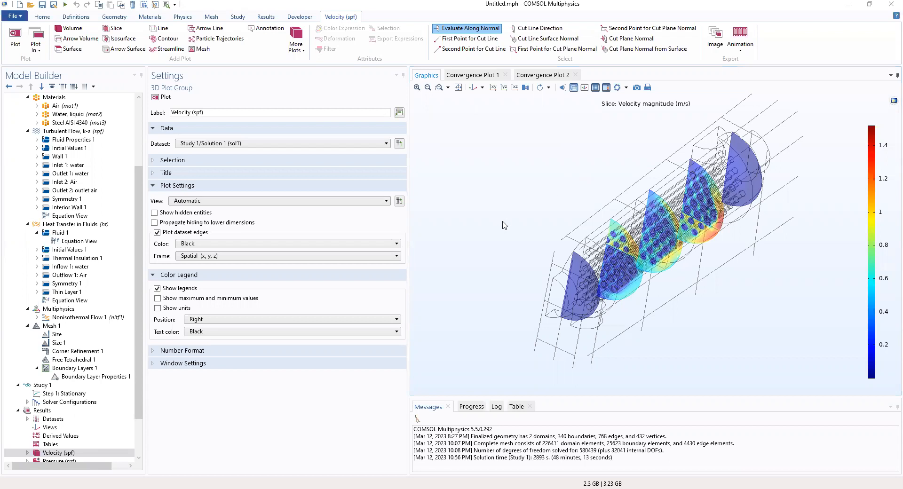
- Return to the 3D velocity slice plot, then select Results and expand Solver Configurations
click(480, 76)
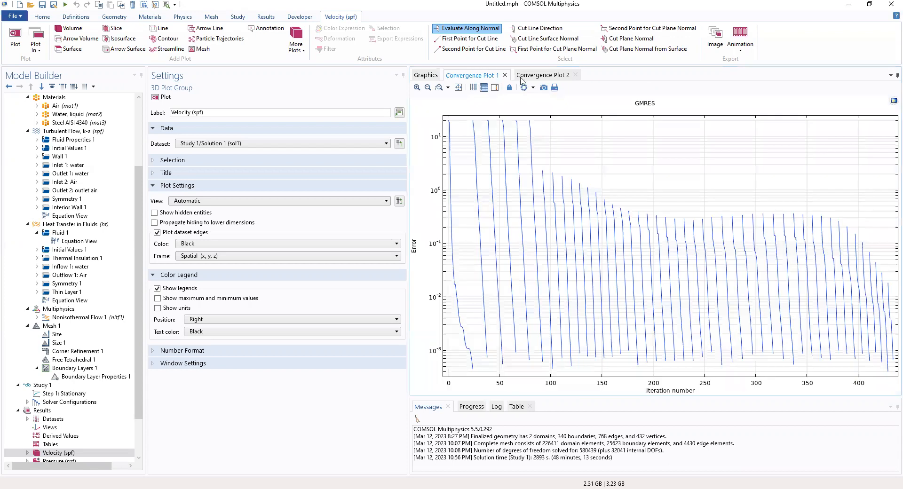
click(541, 76)
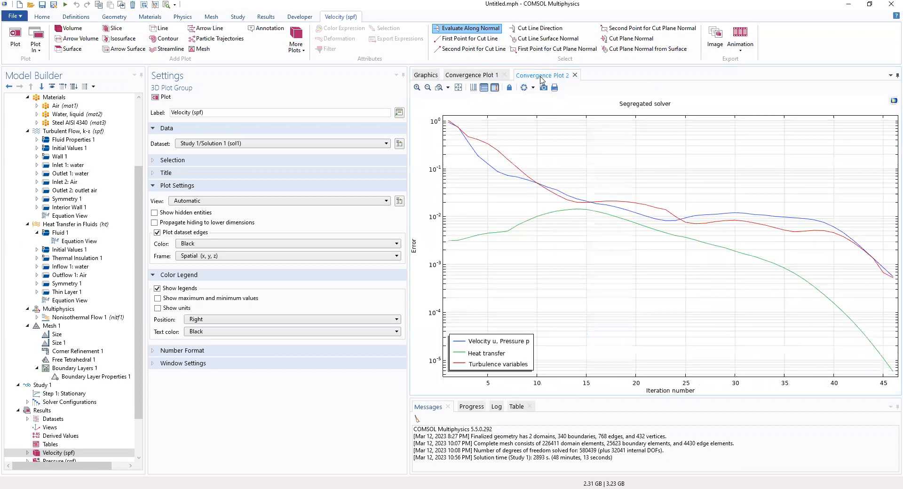
click(425, 75)
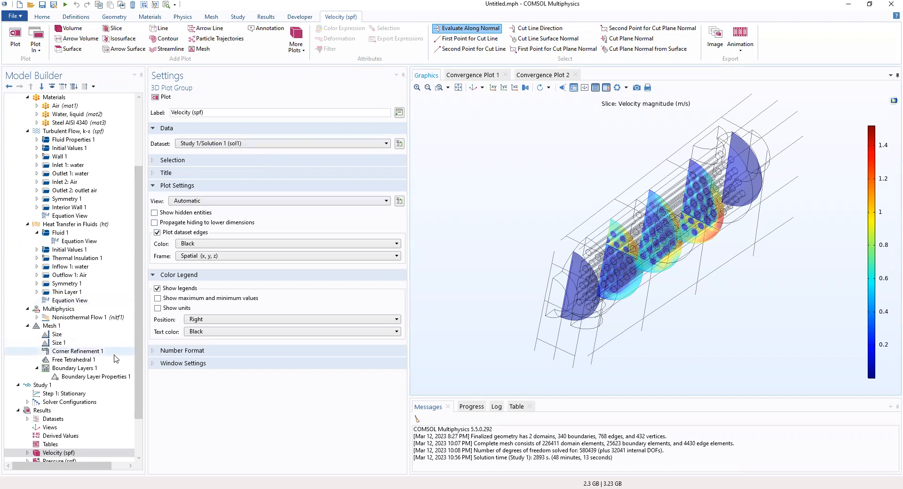
scroll(47, 358, down, 2)
click(43, 360)
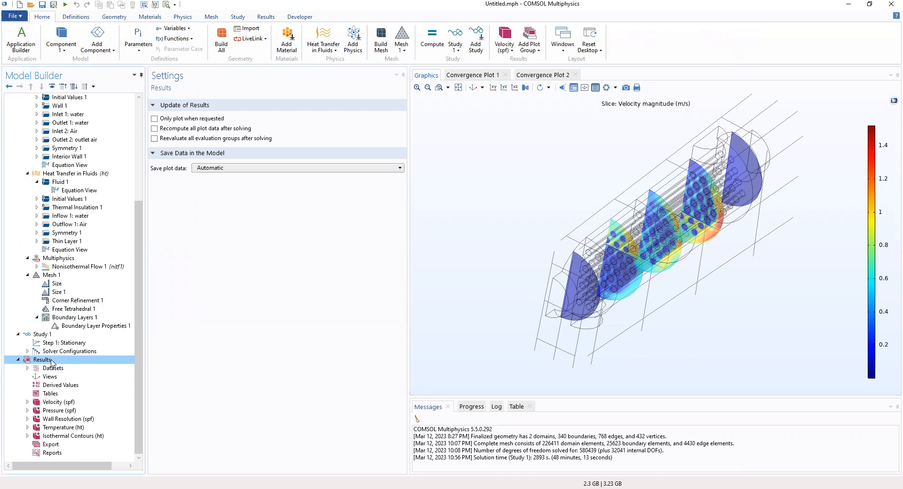
click(29, 352)
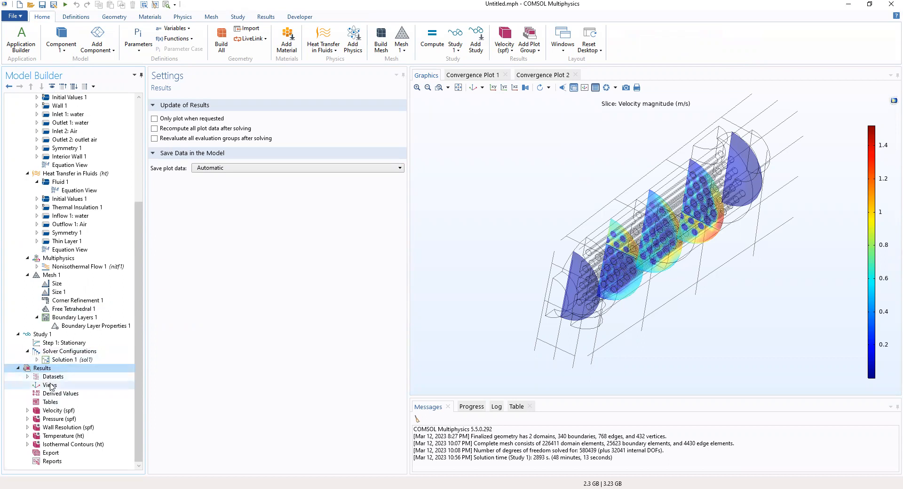
- Expand Wall Resolution (spf) and view its Exterior and Interior Walls plots from the side
click(27, 428)
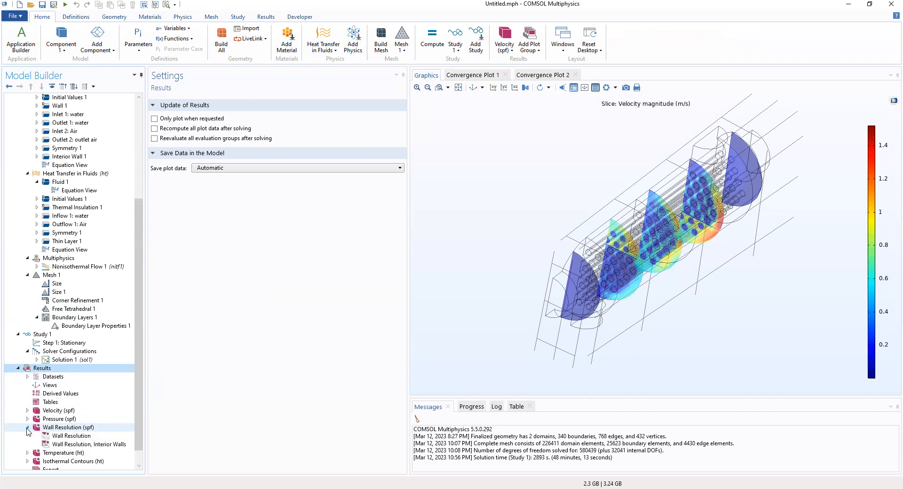
click(60, 445)
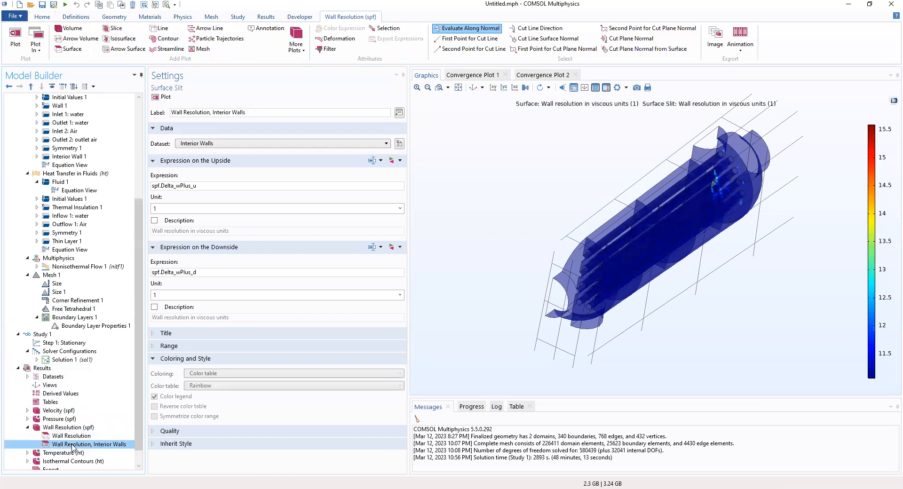
drag(647, 363, 677, 367)
click(61, 436)
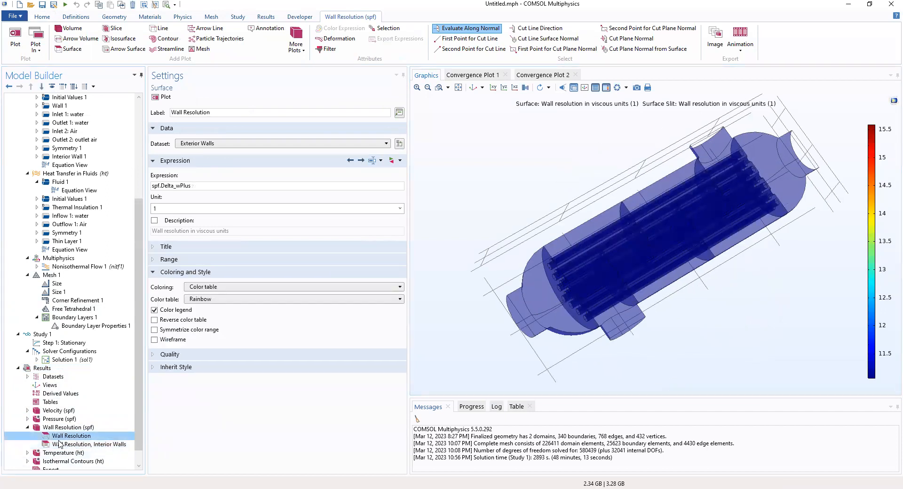
click(57, 445)
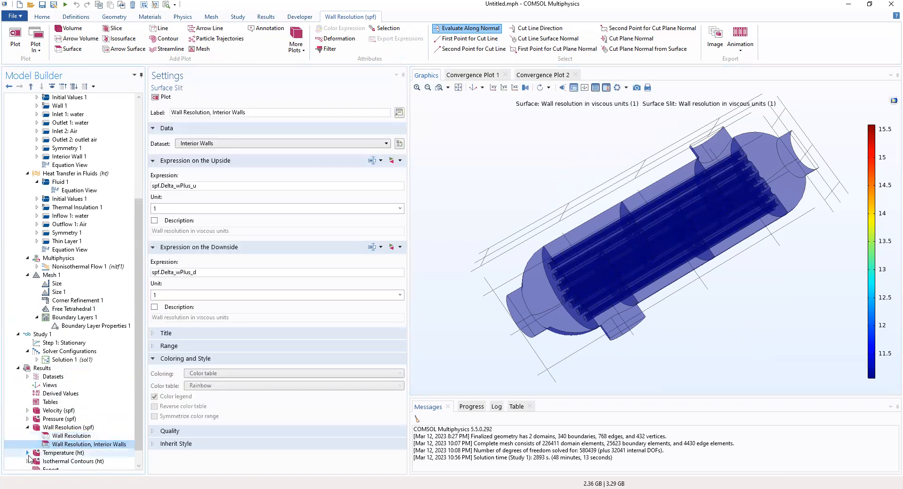
- Show Temperature (ht), review Surface 1, 2 and 3, then display the Isothermal Contours isosurface
click(62, 453)
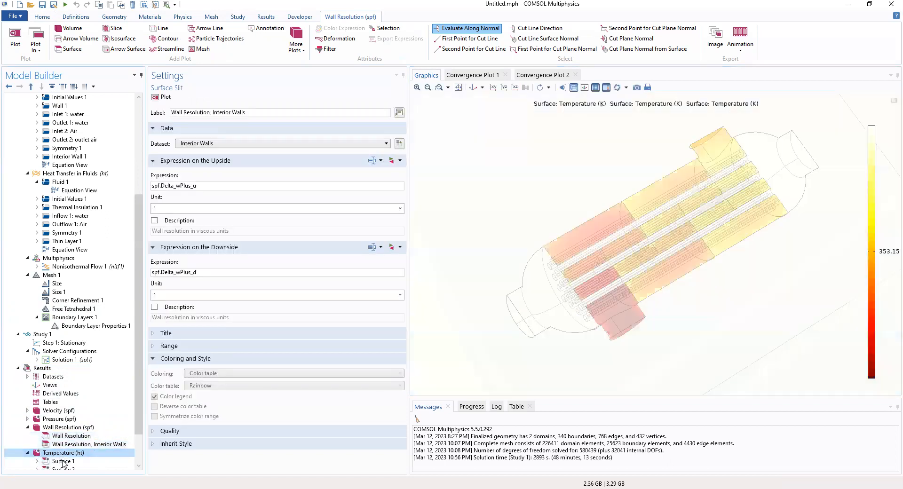
click(63, 461)
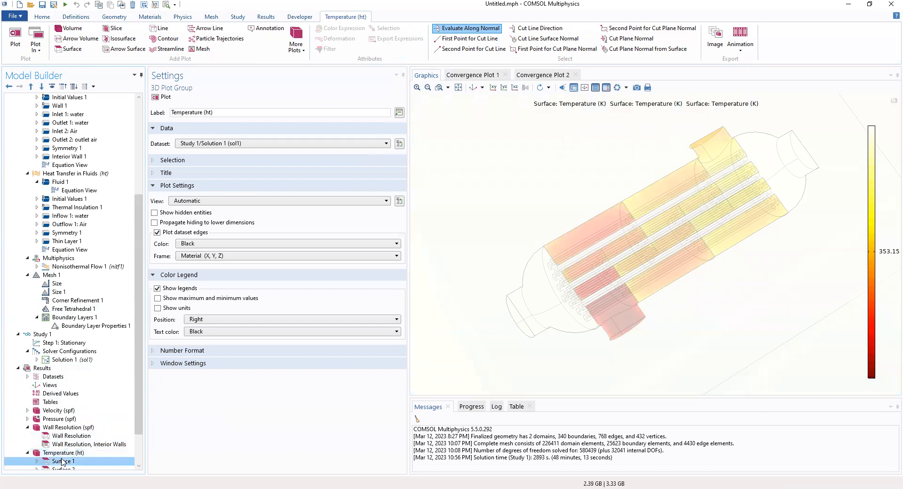
drag(495, 312, 642, 304)
scroll(109, 401, down, 1)
scroll(69, 420, down, 1)
click(68, 427)
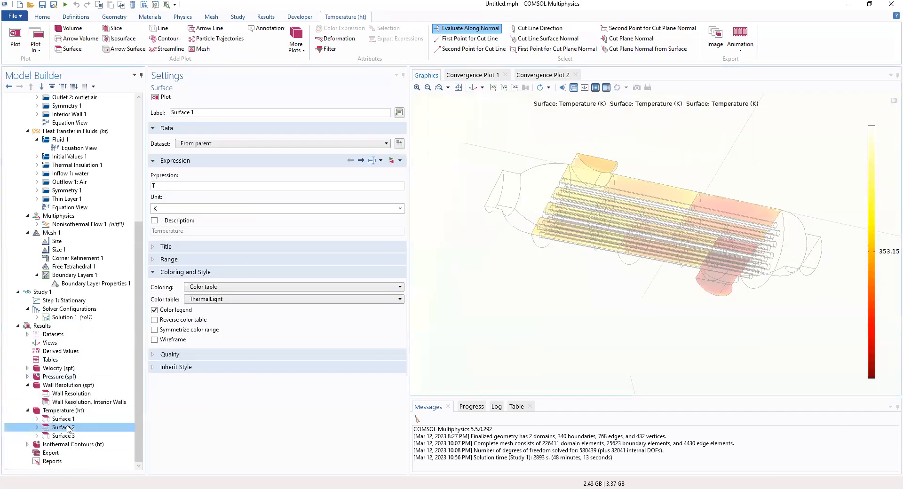
click(68, 436)
click(26, 444)
click(43, 454)
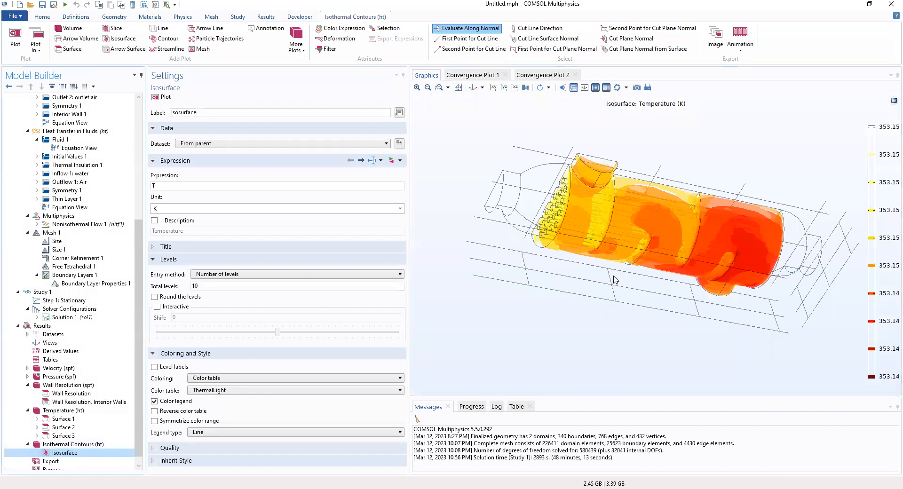
- Zoom to extents and orbit the temperature isosurfaces, then reselect the Interior Walls resolution plot
drag(615, 315, 616, 330)
click(75, 454)
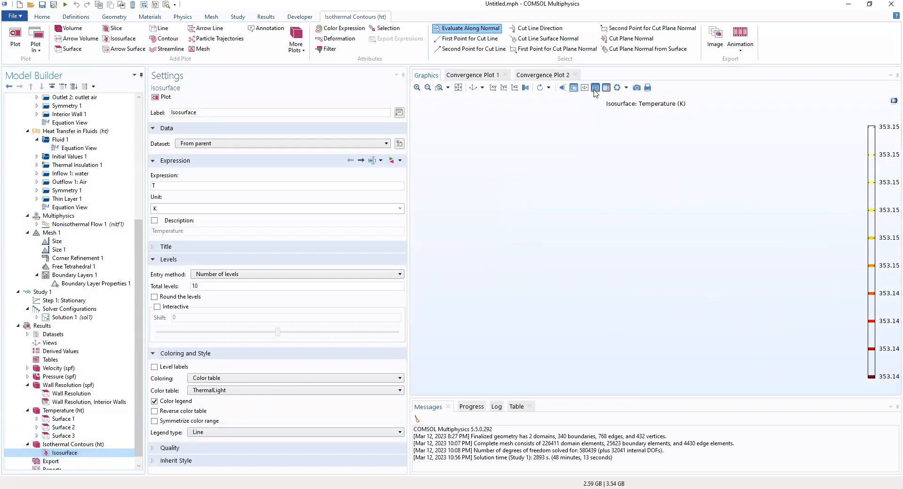
click(472, 89)
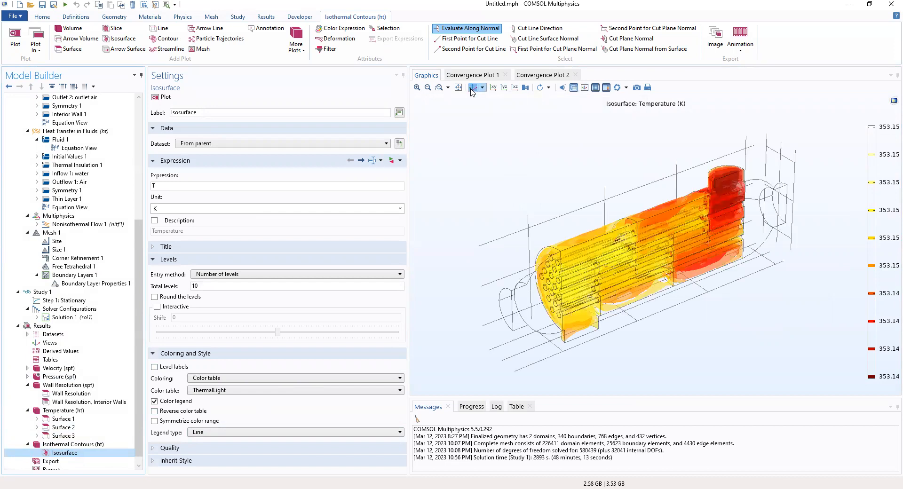
drag(636, 330, 840, 251)
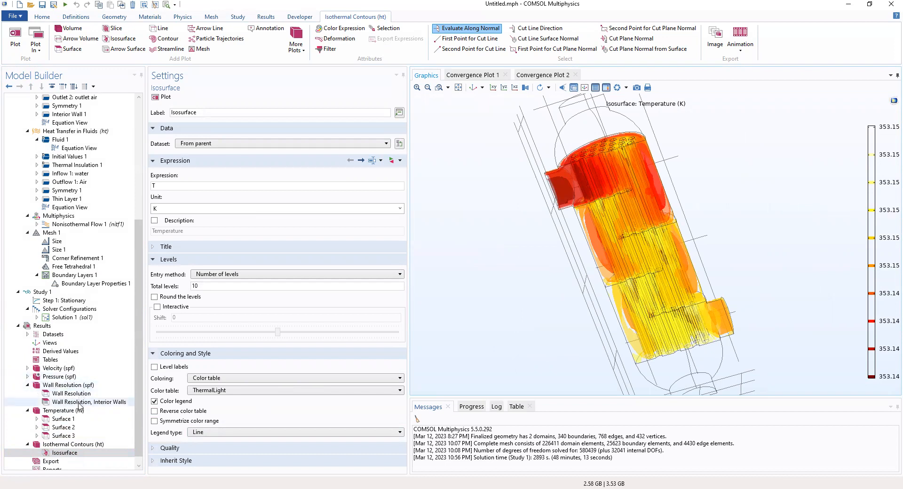
click(79, 405)
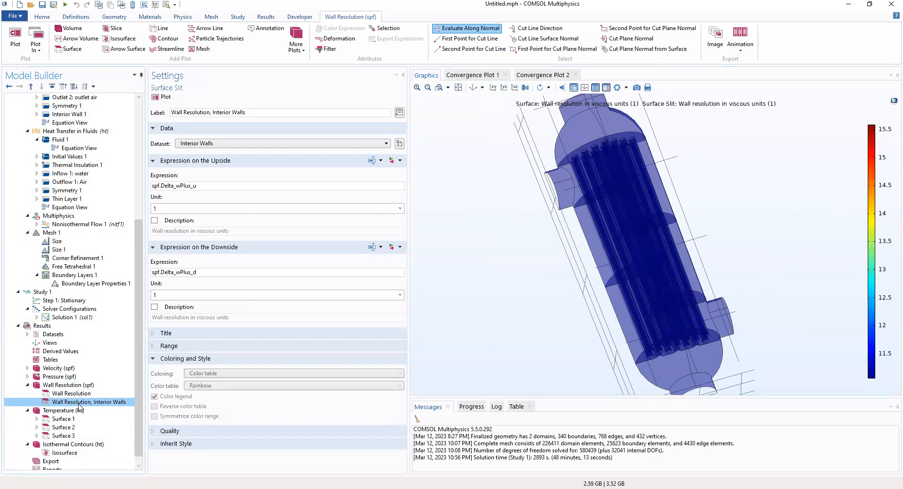
- Delete the Wall Resolution, Interior Walls plot from the wall resolution group
right_click(79, 404)
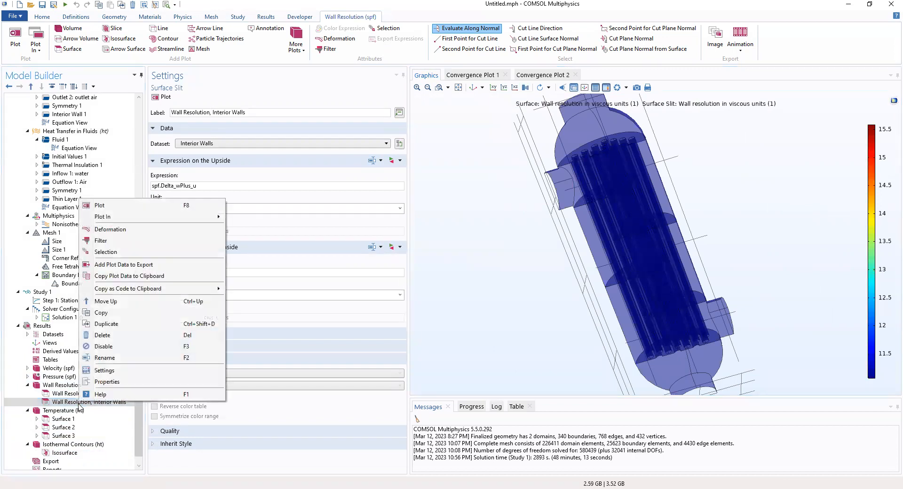
click(104, 337)
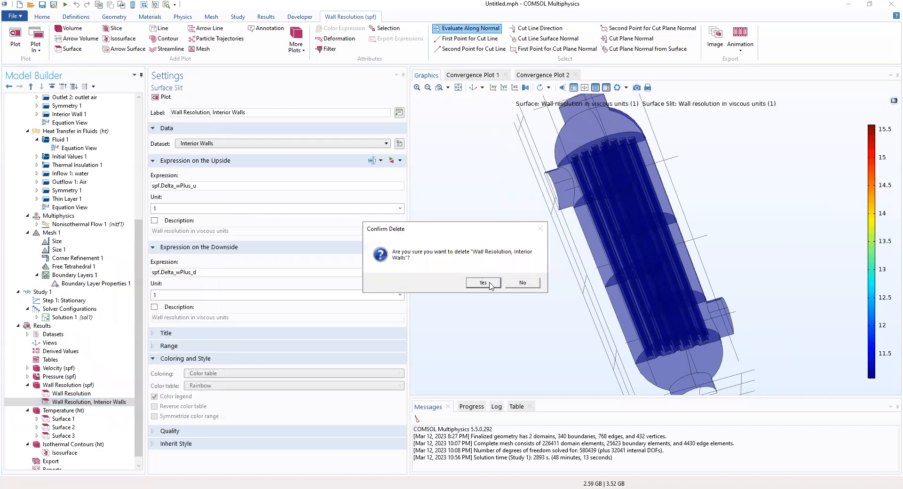
click(483, 283)
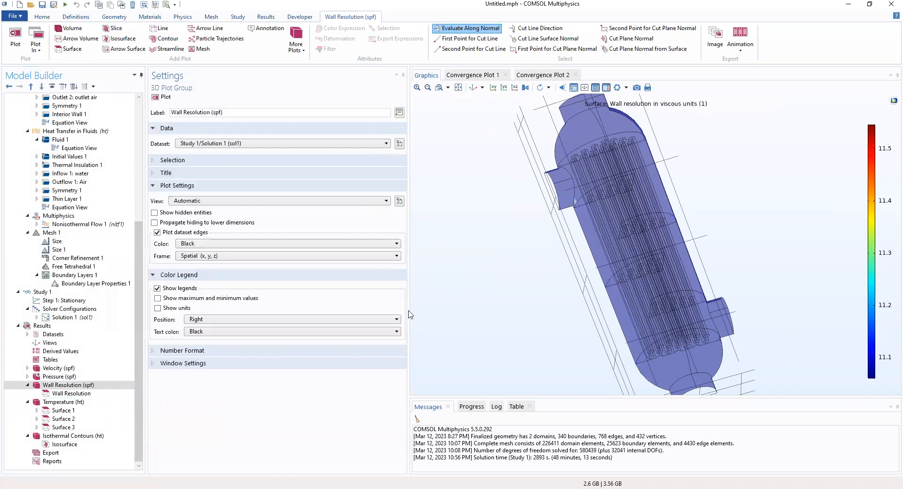
- Review the Wall Resolution (spf) group and its remaining exterior-wall plot of spf.Delta_wPlus
click(75, 413)
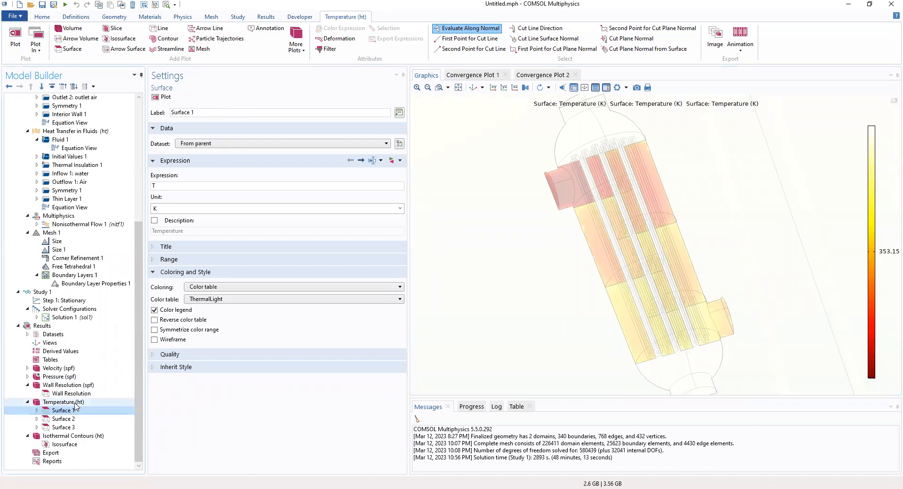
click(72, 386)
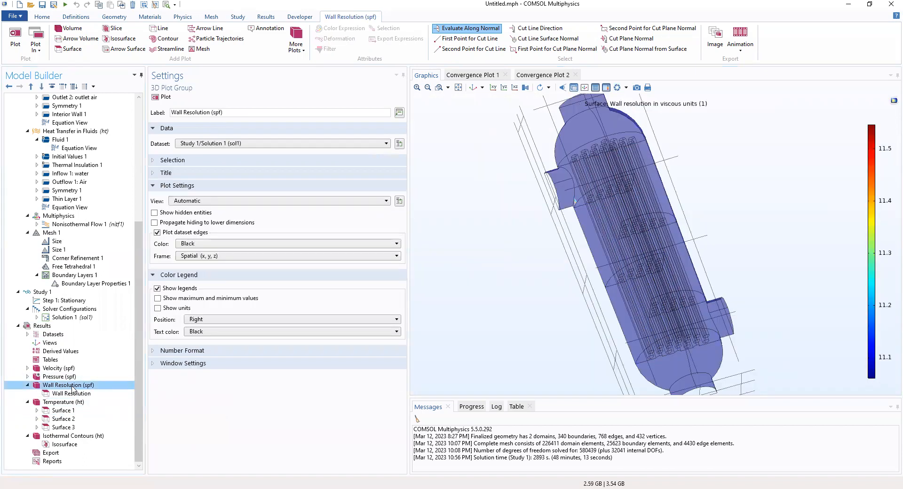
right_click(72, 388)
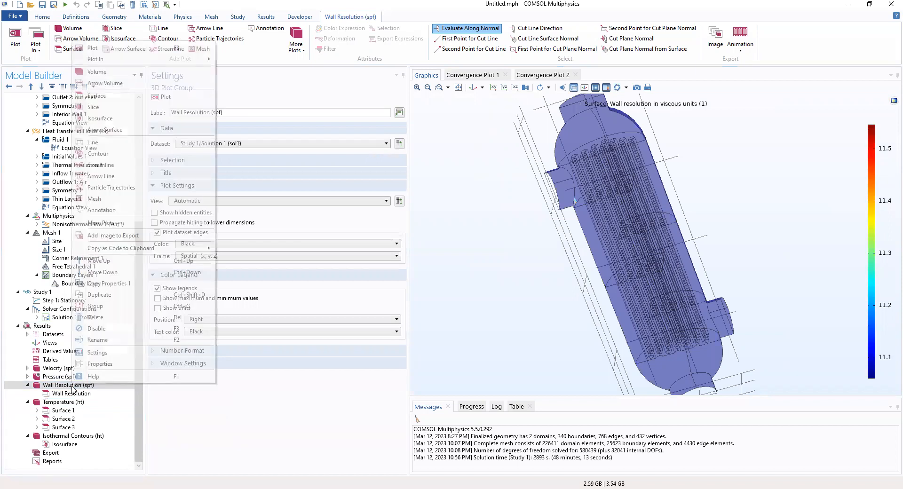
click(72, 388)
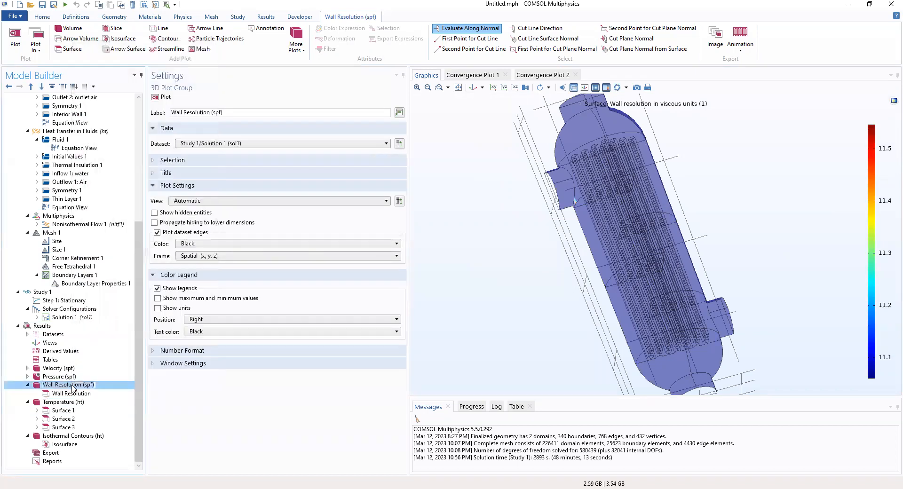
click(93, 398)
click(88, 385)
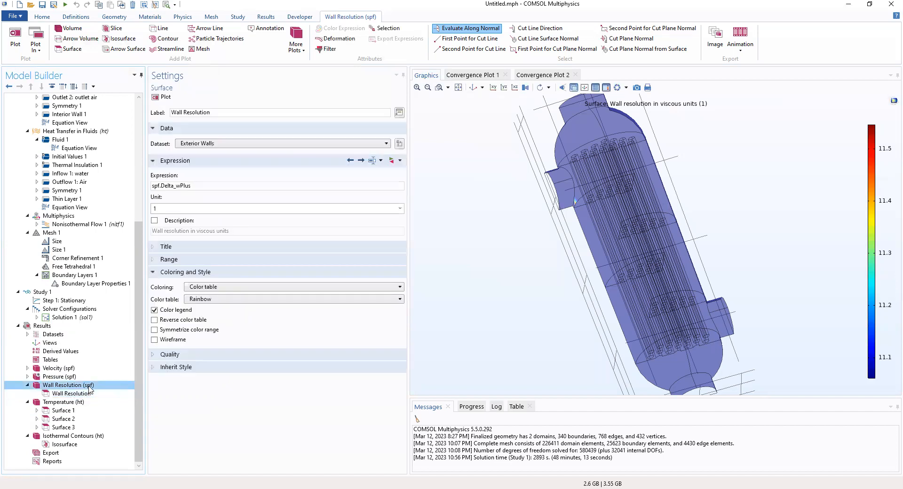
- Add a Surface 2 plot to Wall Resolution (spf) using the Interior Walls dataset
right_click(89, 385)
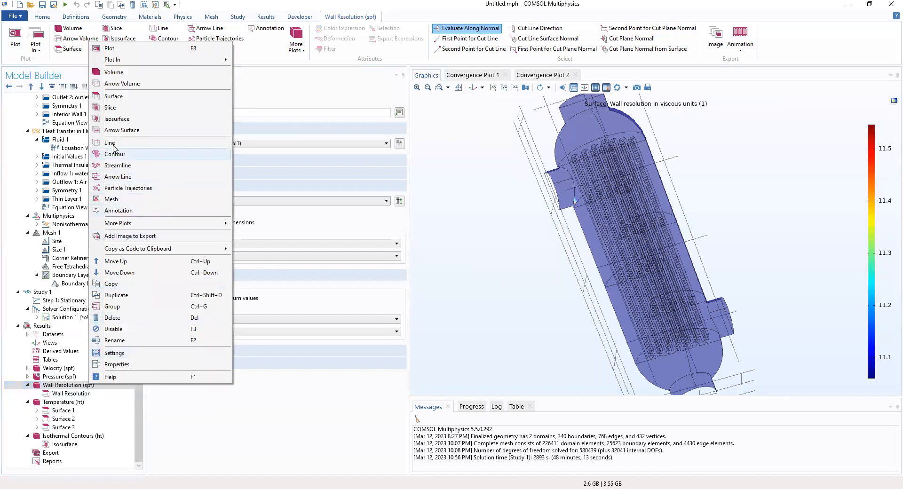
click(113, 97)
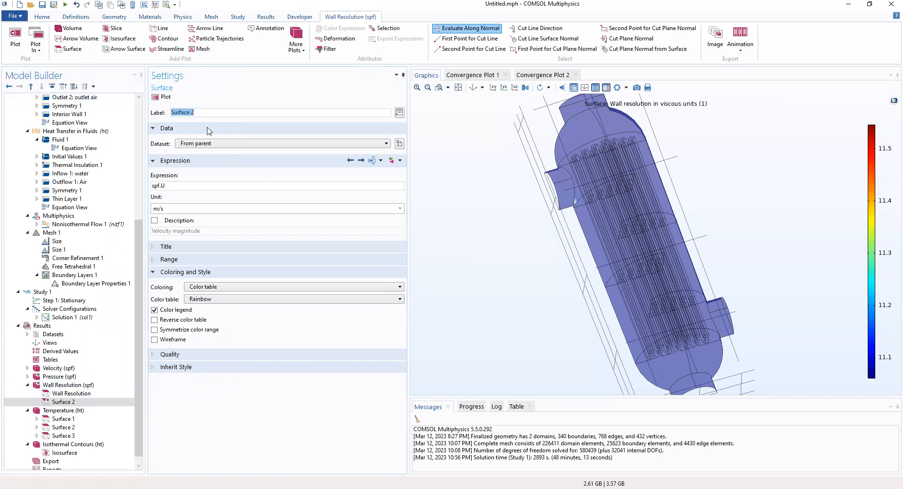
click(222, 143)
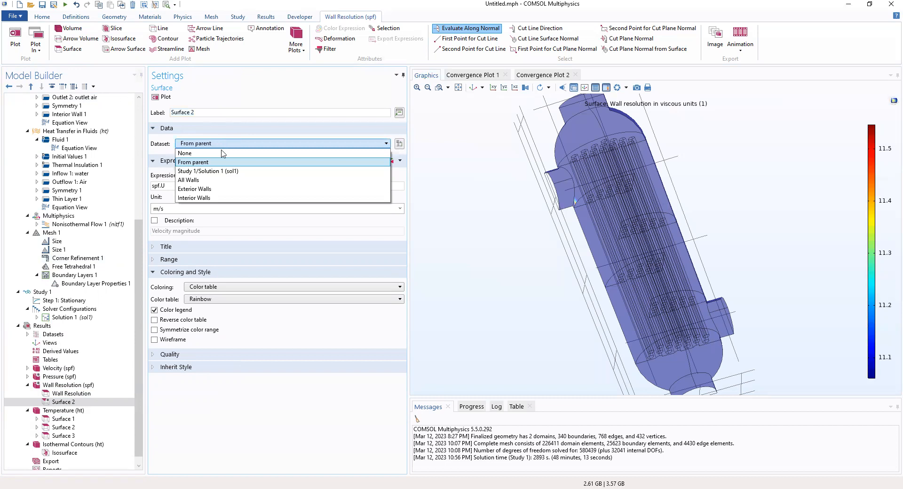
click(218, 198)
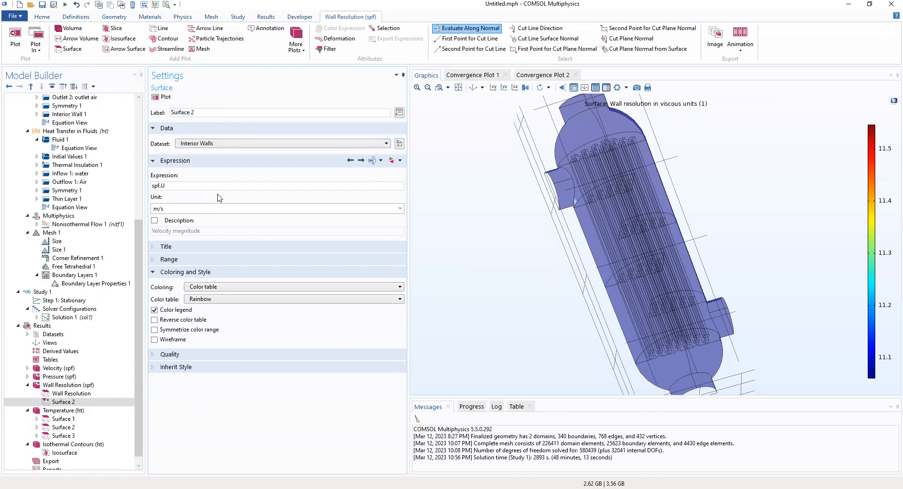
- Set Surface 2's expression to spf.delta_w_u and replot the wall resolution group
click(203, 186)
key(ctrl+a)
text(spf.delta_w_u)
click(216, 209)
click(226, 187)
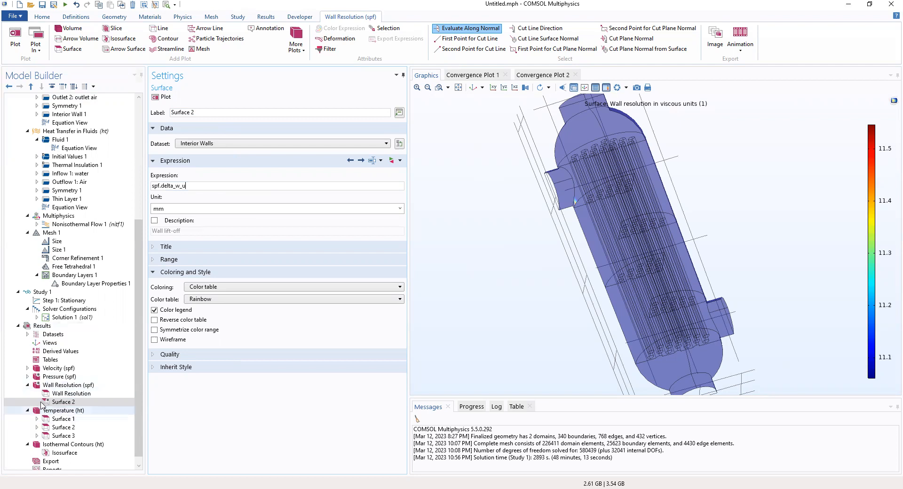
click(56, 386)
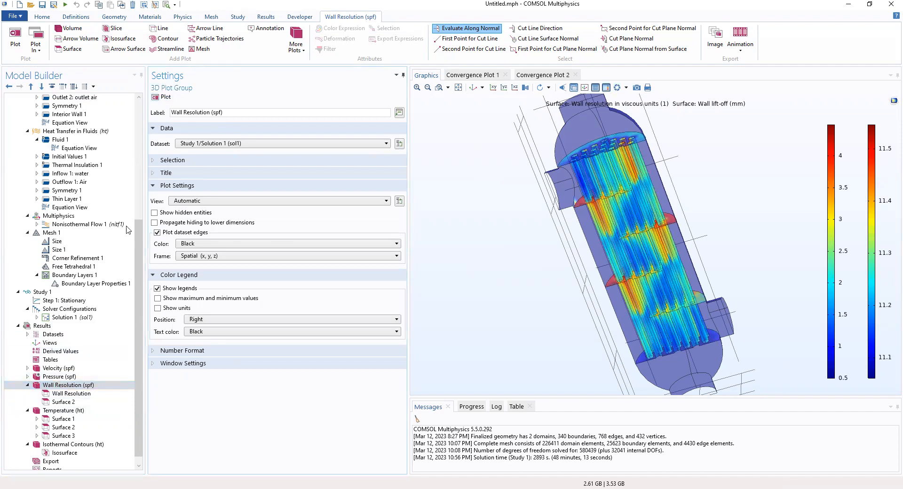
- Review the Surface 2 and Wall Resolution group settings, rotating the model upright and resetting to isometric
click(73, 402)
click(73, 394)
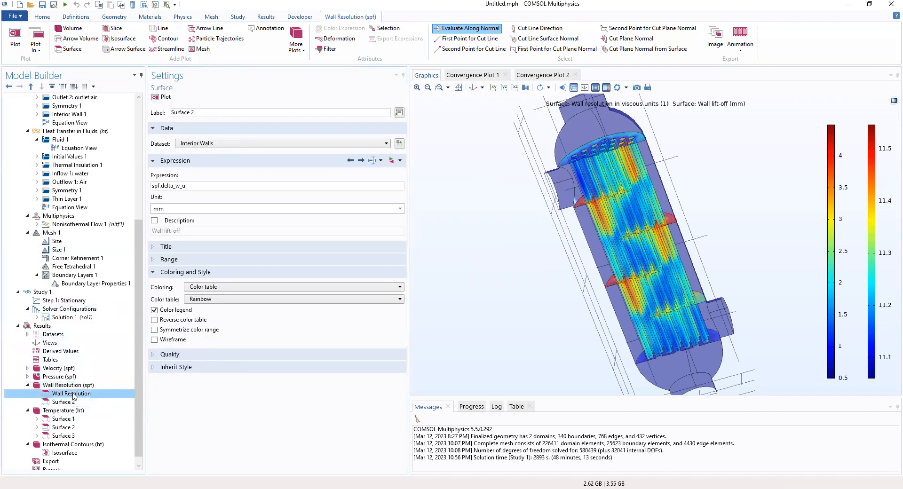
click(73, 386)
click(72, 403)
click(73, 386)
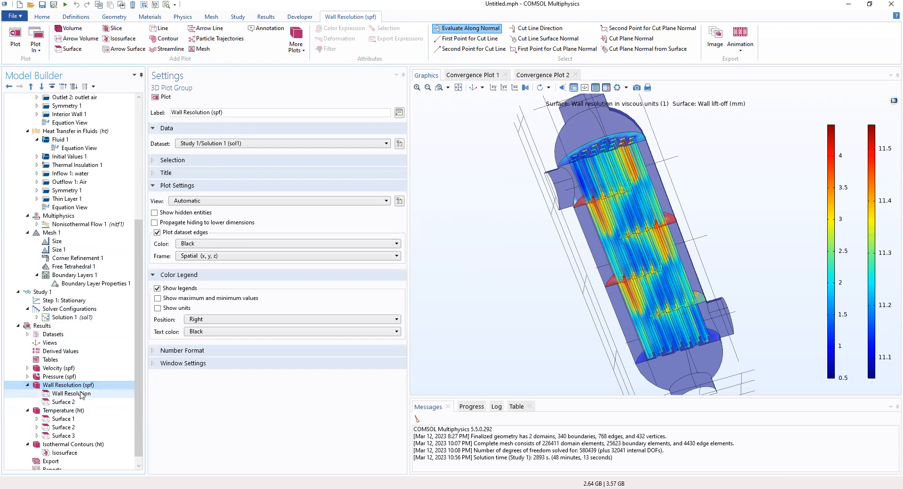
drag(590, 337, 560, 141)
click(473, 87)
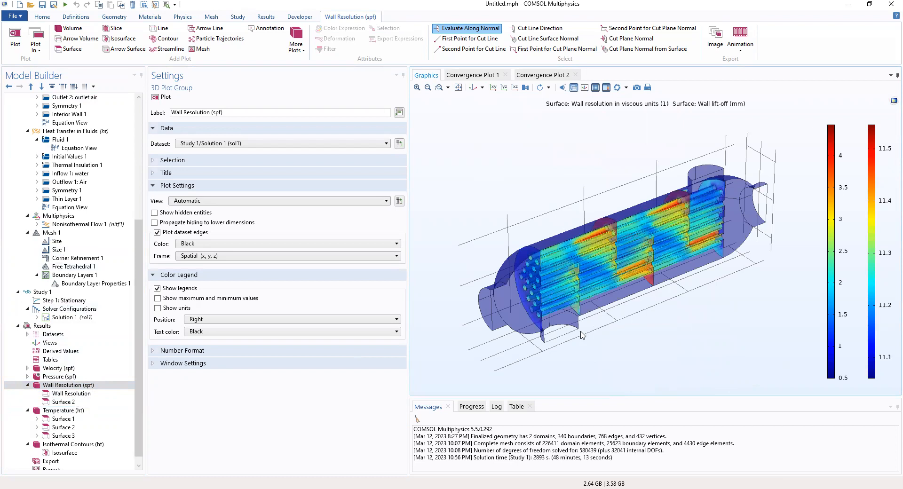
- Inspect the combined wall-resolution plot from diagonal views, then select the Temperature (ht) group
drag(734, 389, 353, 351)
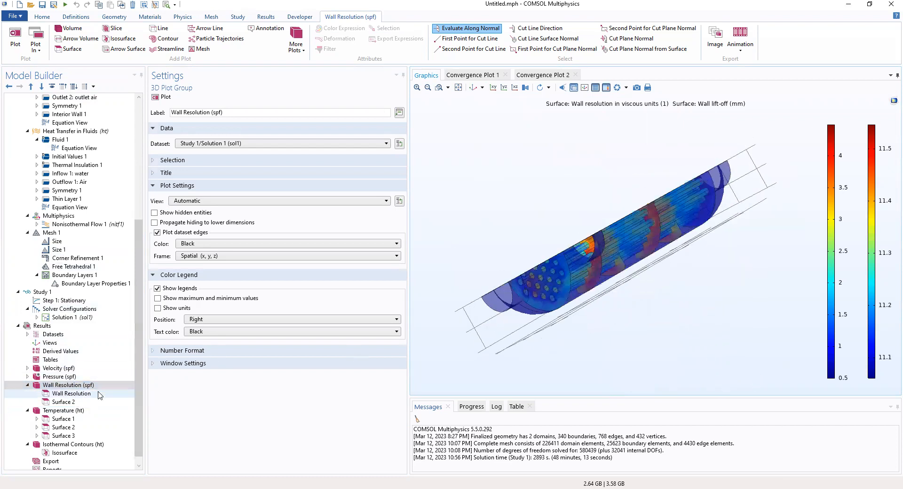
click(76, 405)
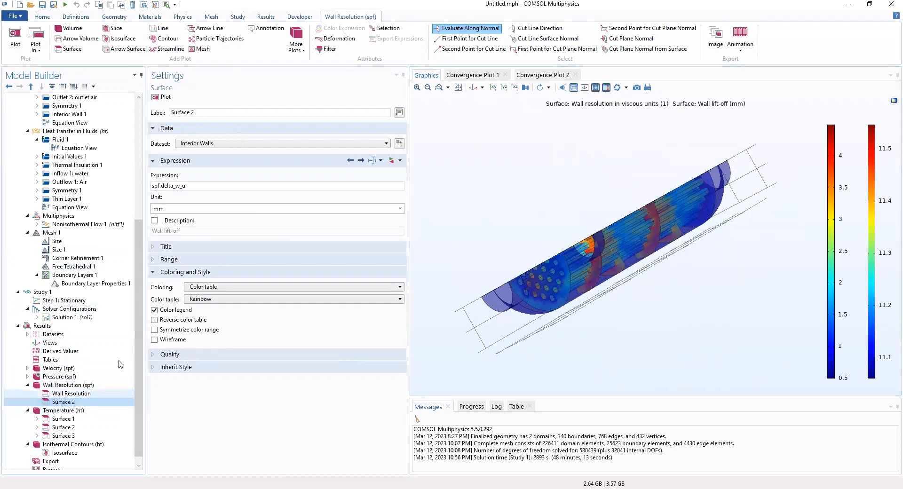
drag(490, 245, 688, 306)
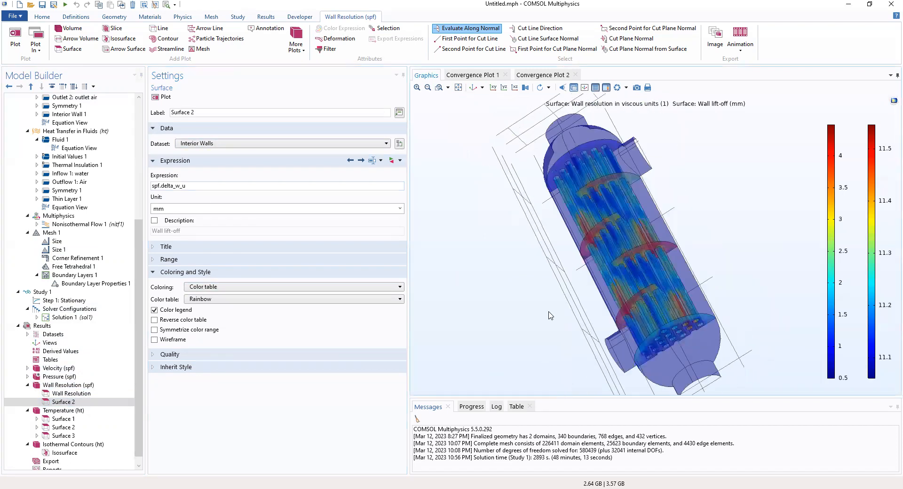
click(68, 394)
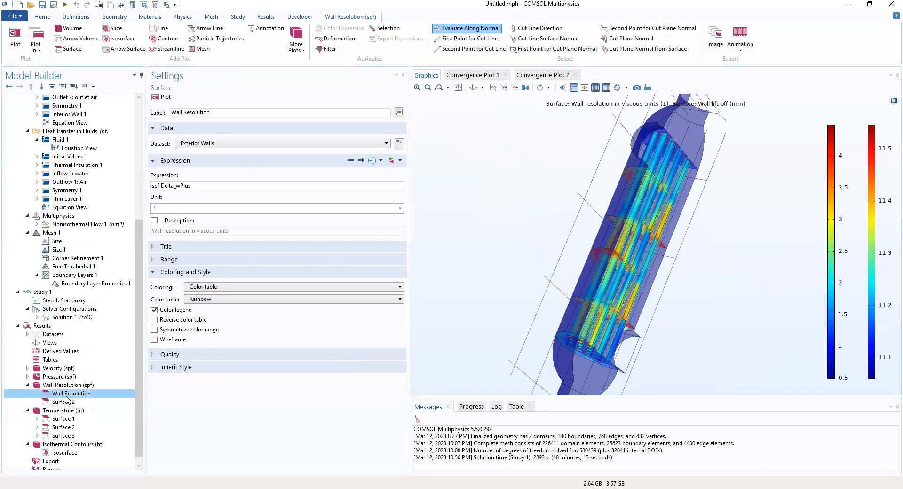
click(67, 402)
click(60, 387)
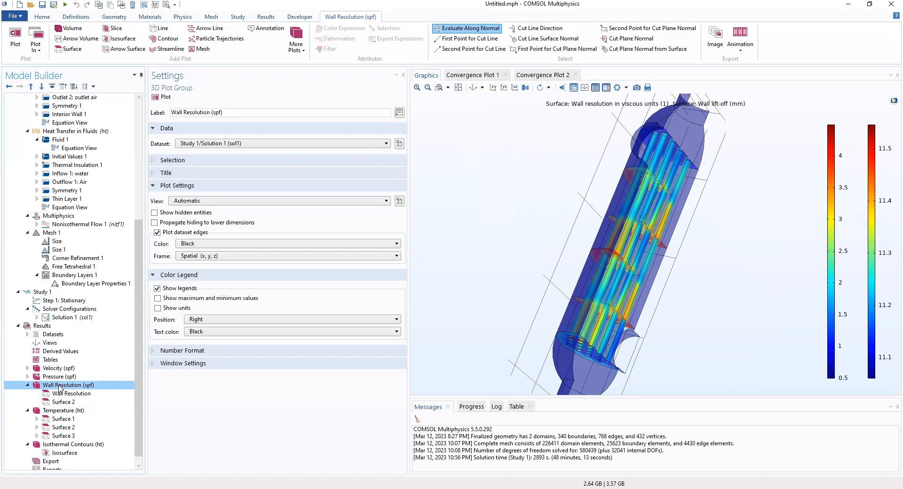
click(59, 411)
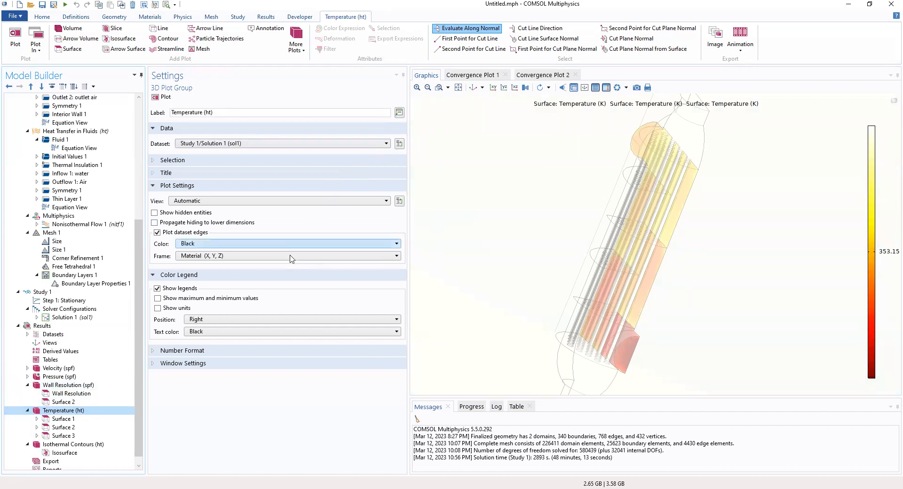
- Add a Surface 4 plot to Temperature (ht) with expression degC
right_click(82, 412)
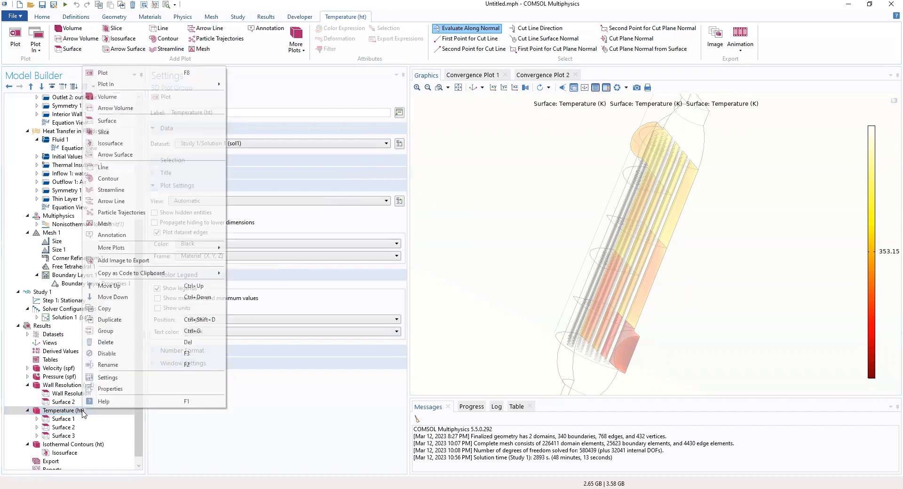
click(131, 122)
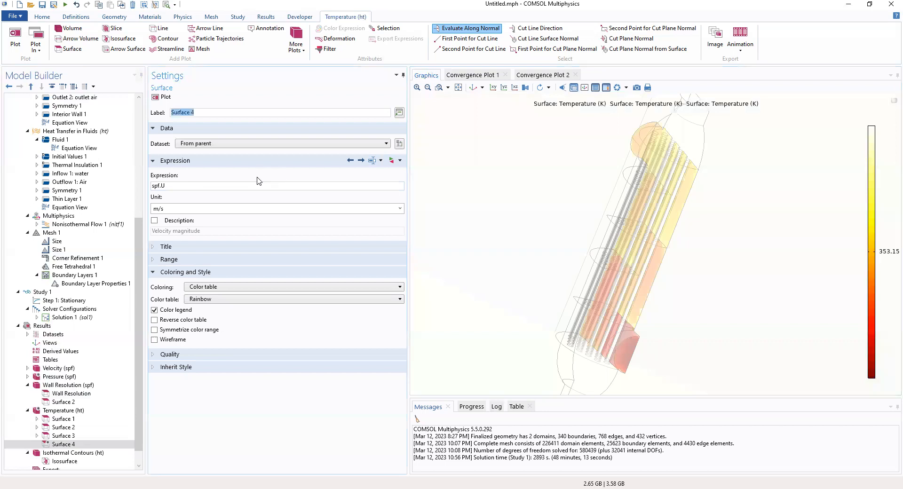
click(168, 185)
key(ctrl+a)
text(de)
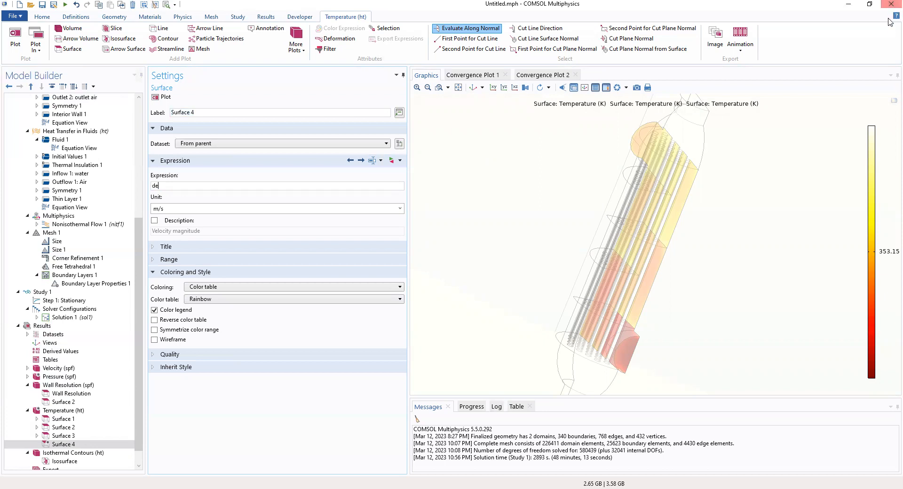
text(gC)
click(307, 199)
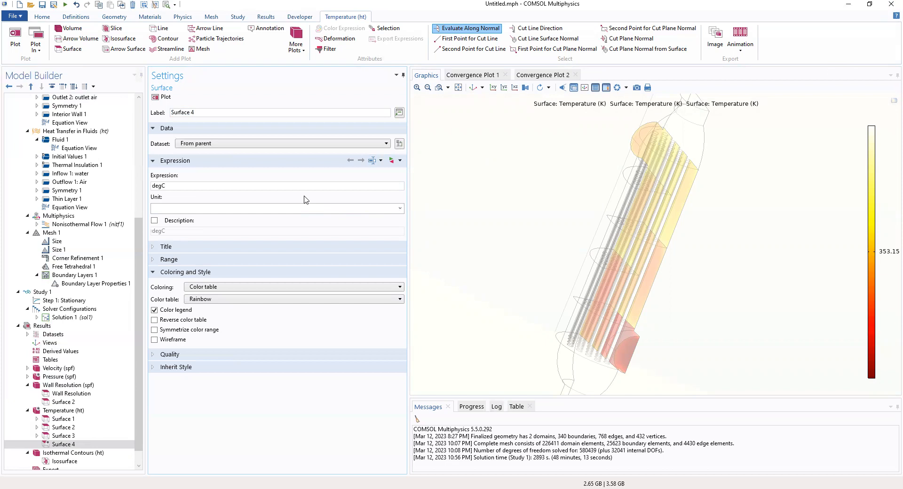
- Give Surface 4 a manual colour range from 65 to 80 and replot it
click(255, 260)
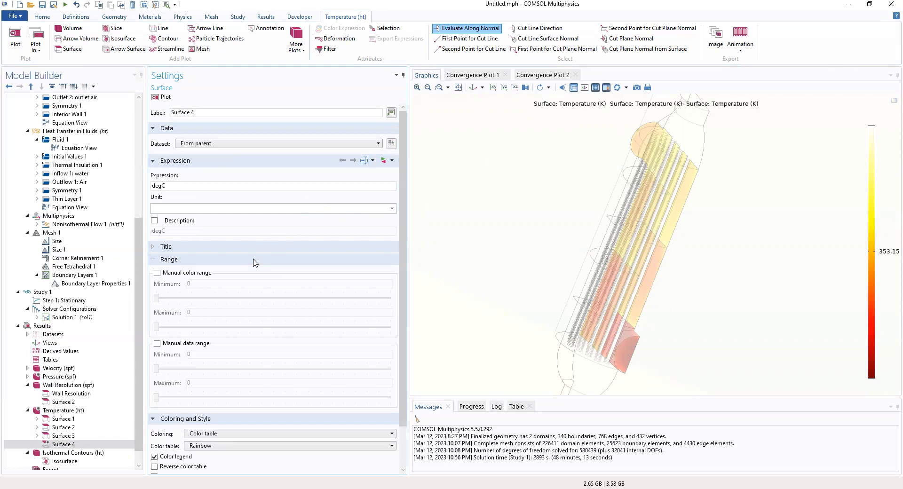
click(157, 273)
mouse_move(157, 298)
mouse_down()
mouse_move(192, 299)
mouse_move(157, 285)
mouse_up()
text(65)
key(Tab)
text(80)
key(Return)
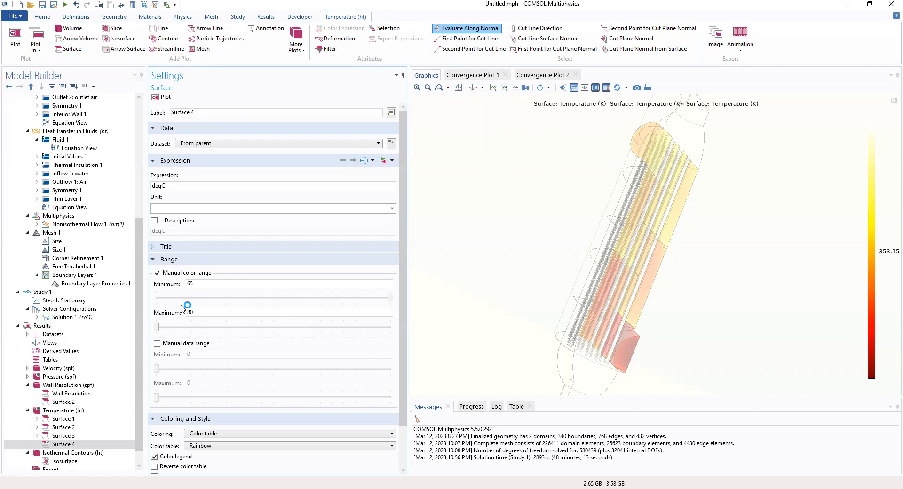
click(55, 445)
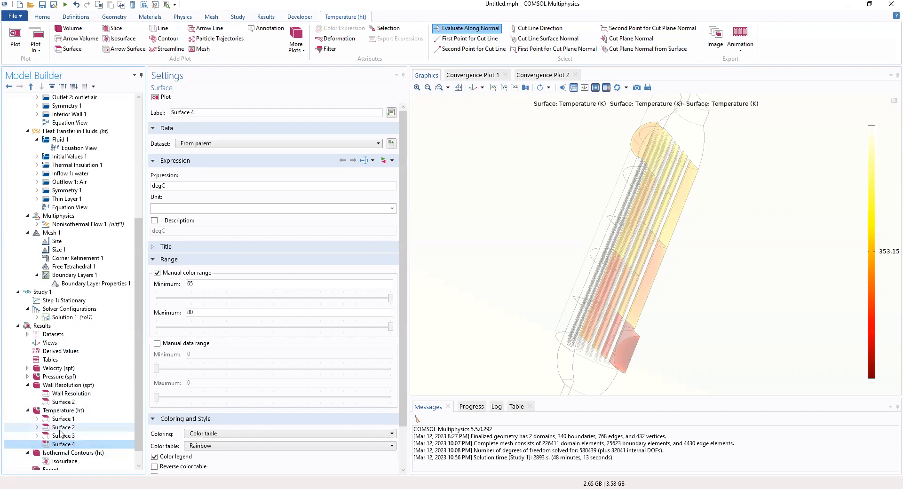
click(59, 429)
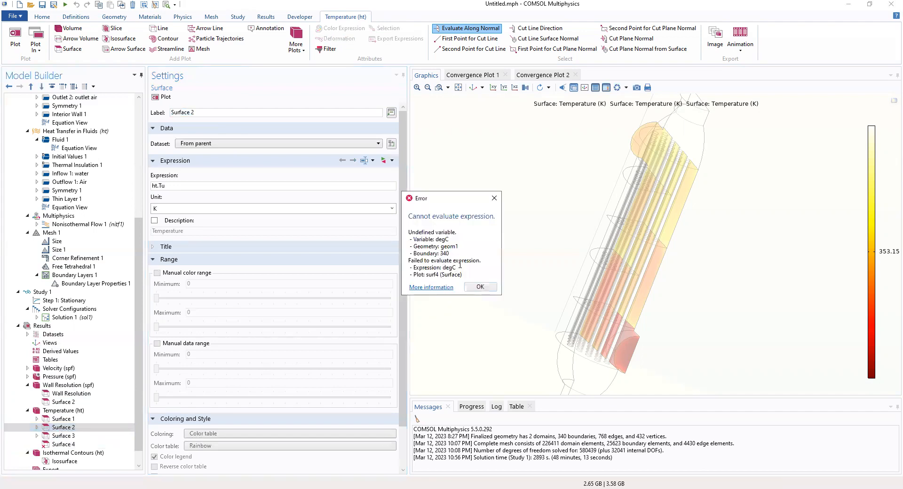
- Dismiss the evaluation error and inspect Surface 4's degC expression
click(480, 287)
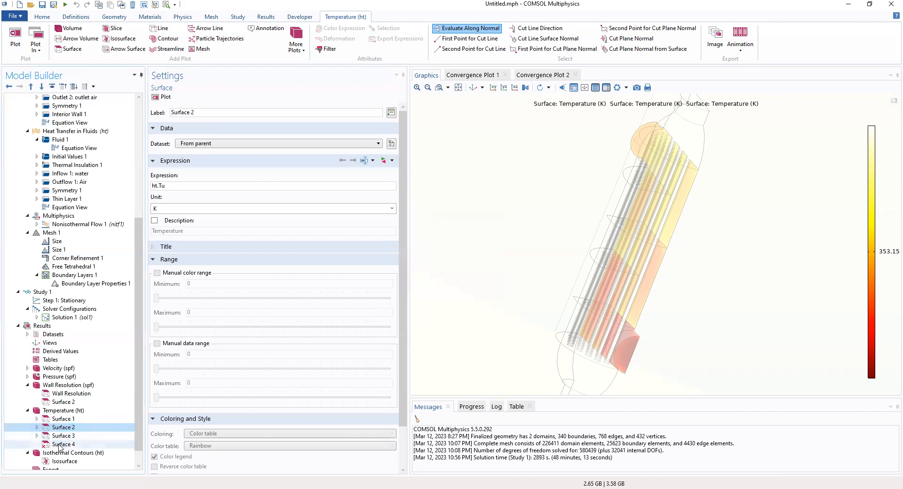
click(60, 444)
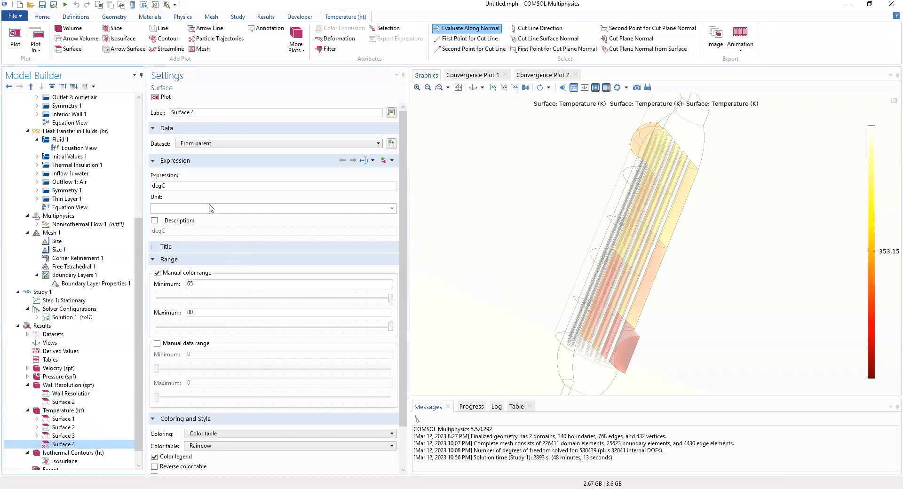
click(206, 188)
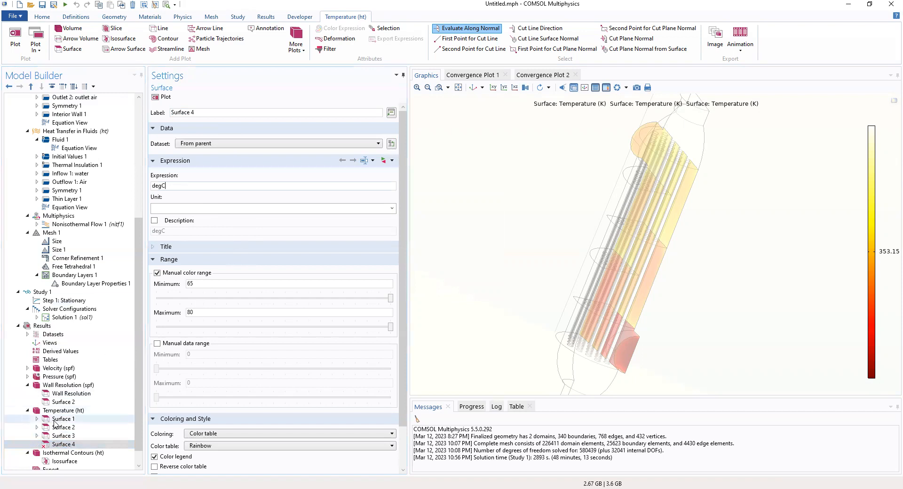
- Delete Surface 4 from the Temperature (ht) group and expand Surface 1
click(62, 445)
right_click(62, 447)
click(90, 380)
click(465, 283)
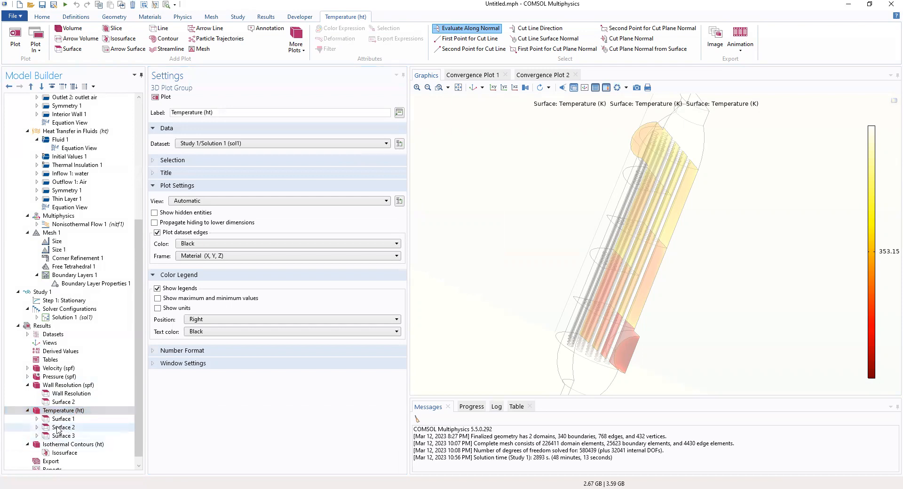
click(60, 419)
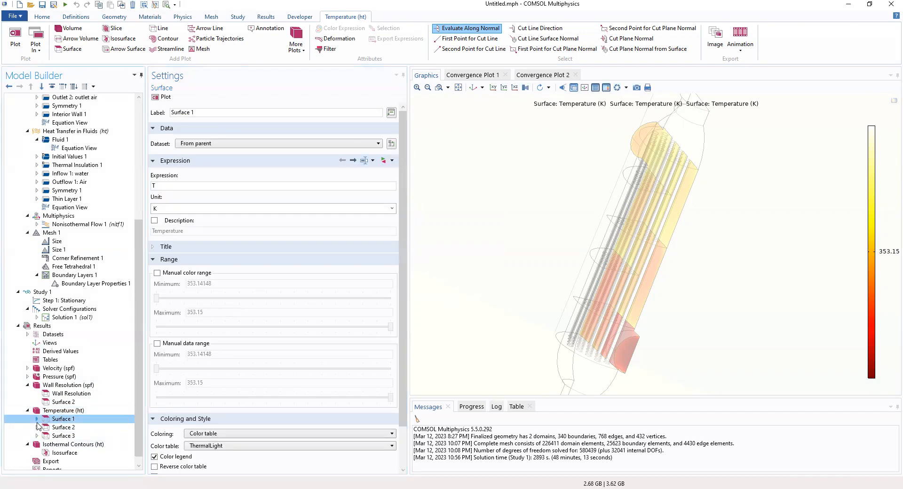
click(37, 419)
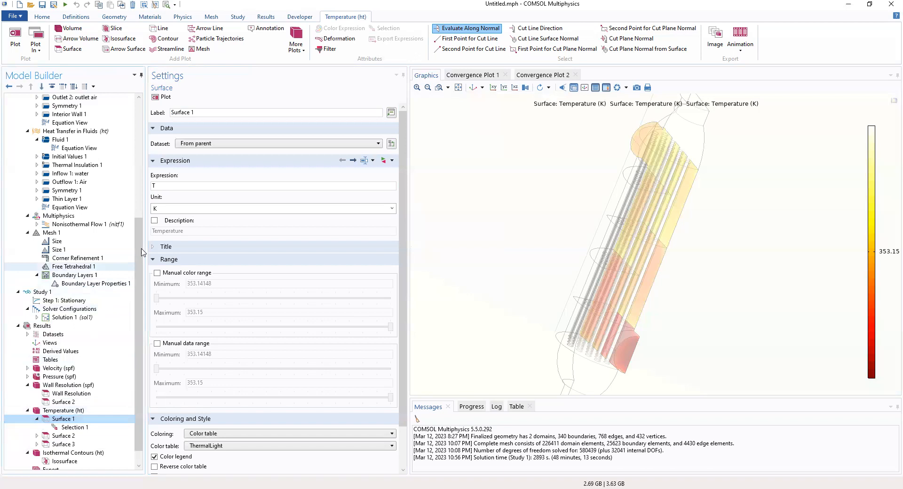
- Replace Surface 1's expression T with degC
drag(168, 187, 130, 186)
text(DEG)
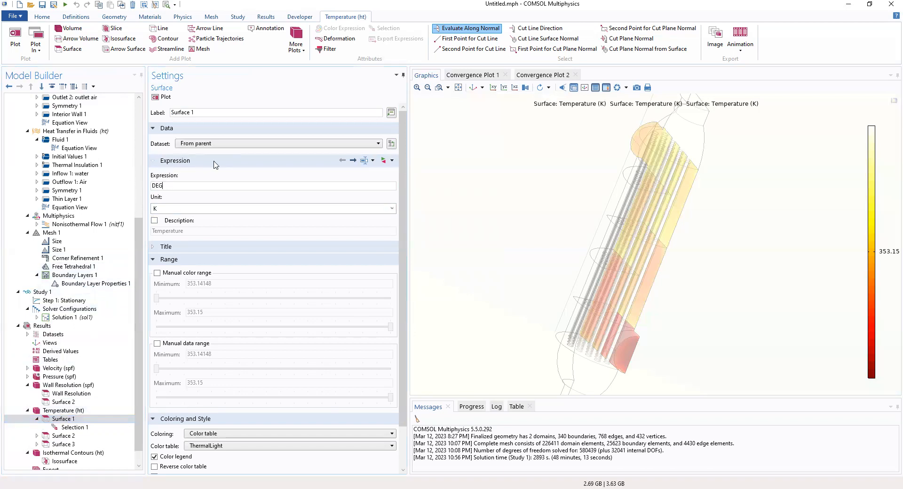
text(c)
key(BackSpace)
key(BackSpace)
key(BackSpace)
key(BackSpace)
text(DEGc)
key(BackSpace)
key(BackSpace)
key(BackSpace)
key(BackSpace)
text(degC)
click(195, 262)
- Turn on Surface 1's manual colour range with minimum 65 and maximum 80
click(194, 261)
click(194, 261)
click(157, 273)
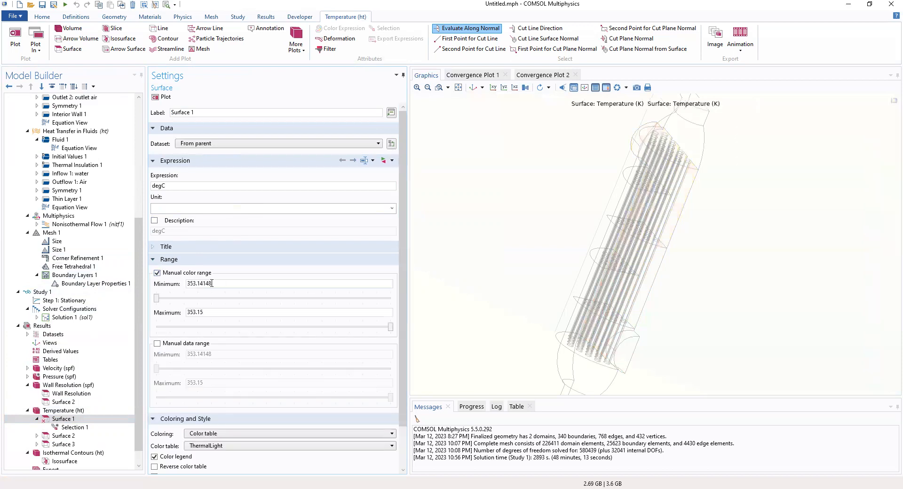
drag(225, 284, 183, 288)
text(65)
drag(217, 312, 153, 322)
key(ctrl+a)
text(80)
- Open Surface 1's Selection 1 and keep its boundary selection set to Manual
click(66, 429)
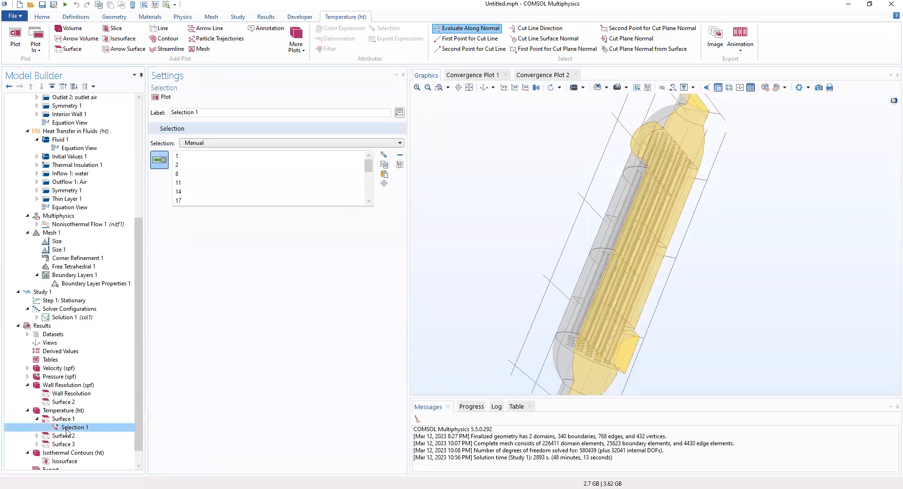
key(Up)
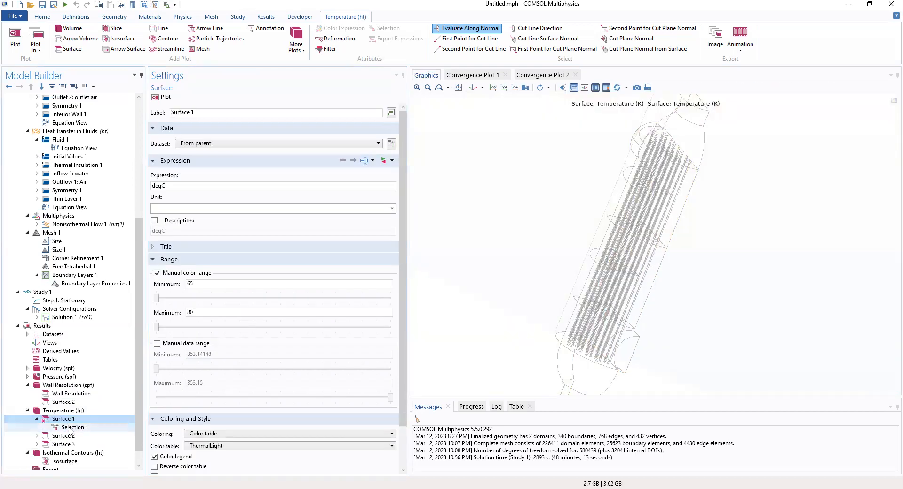
click(69, 428)
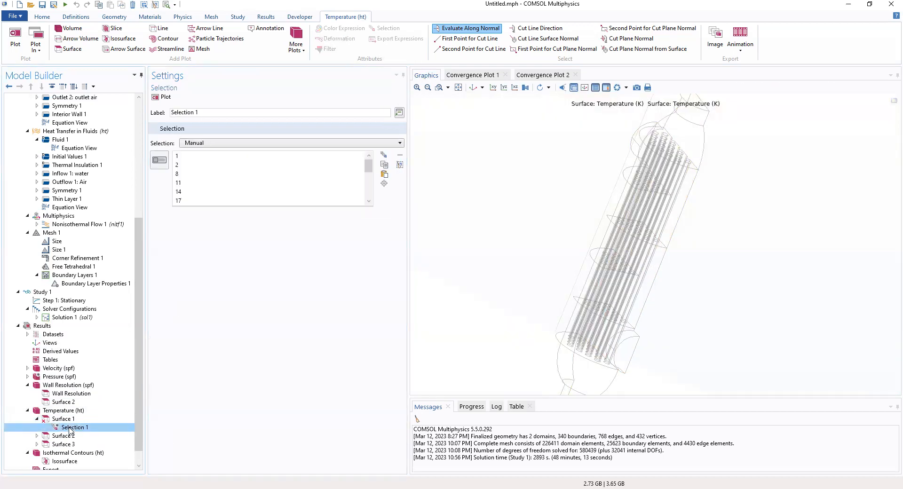
click(238, 143)
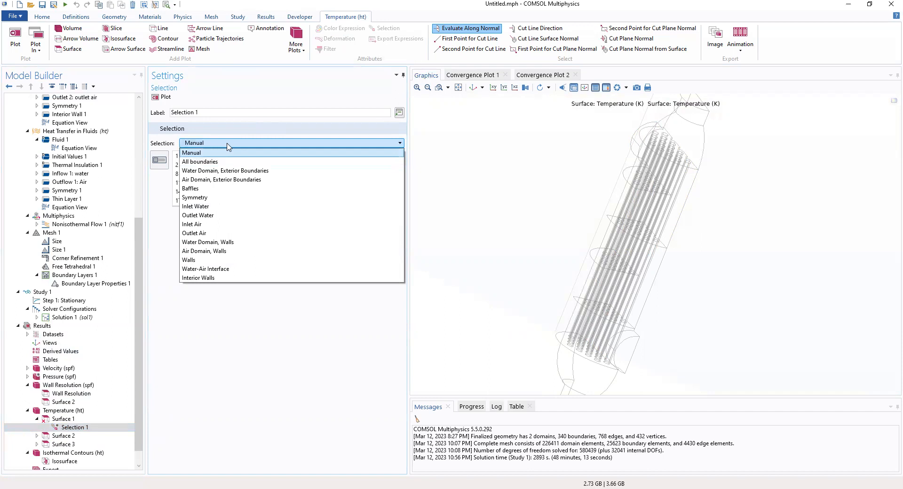
click(228, 144)
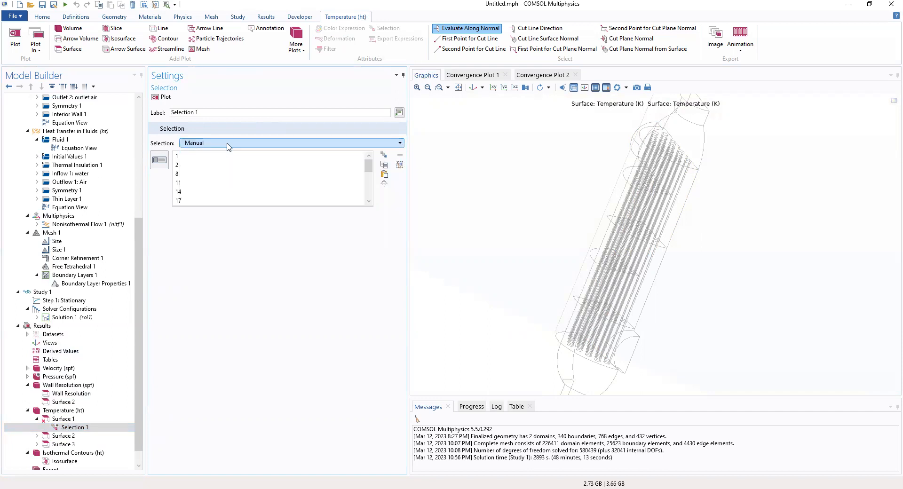
scroll(216, 174, down, 5)
scroll(216, 174, up, 5)
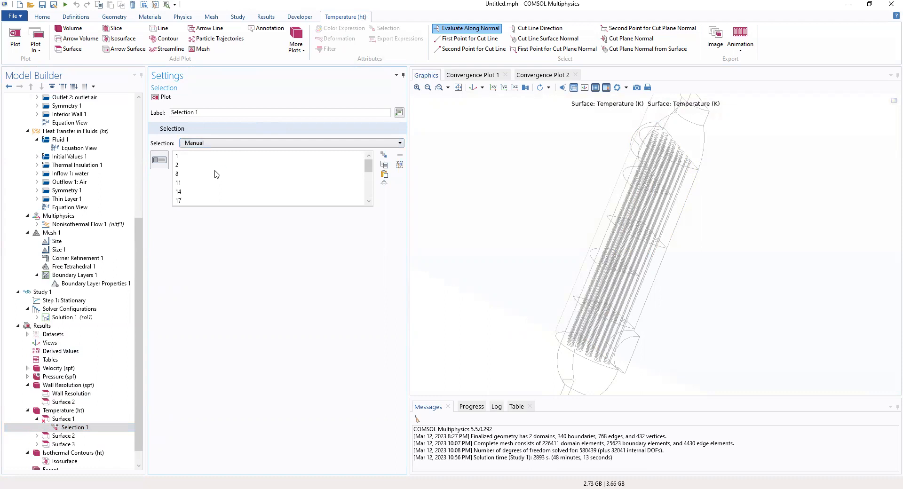
scroll(216, 174, down, 2)
scroll(216, 174, up, 2)
- Highlight boundaries 2 through 340 on the model, cancelling the named-selection dialog
click(197, 168)
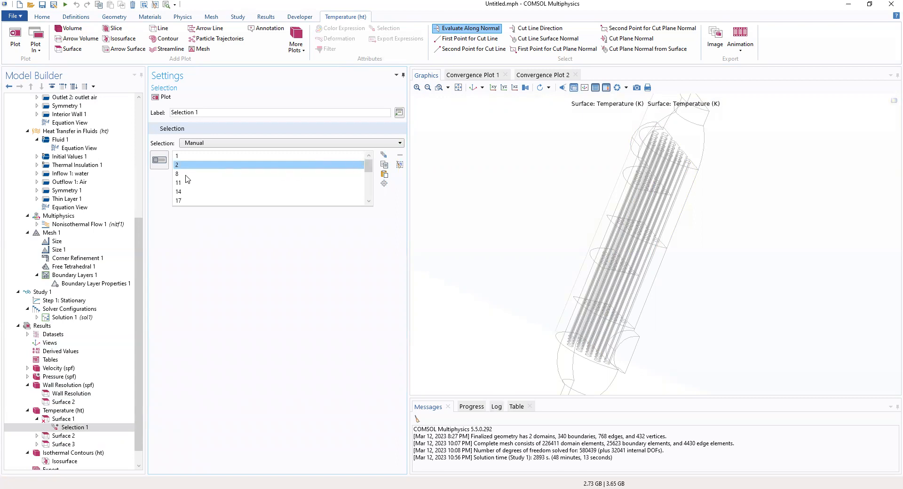
scroll(191, 188, down, 5)
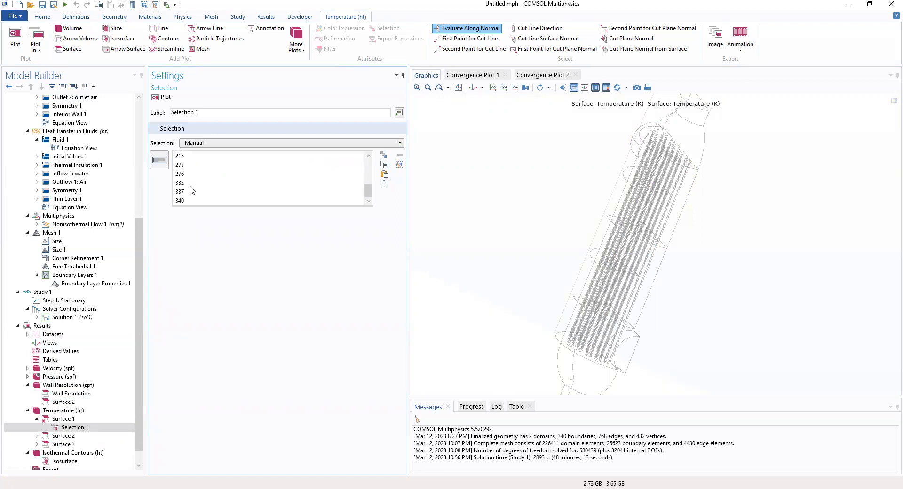
shift+click(190, 201)
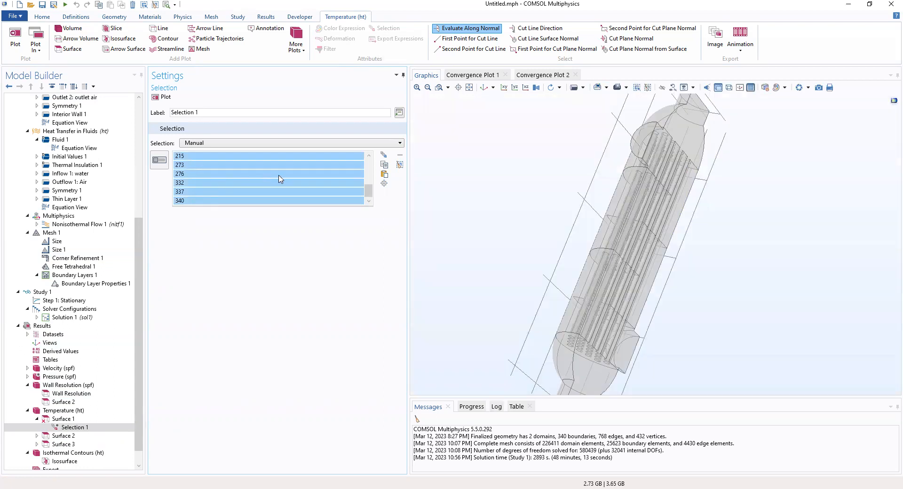
drag(370, 191, 373, 160)
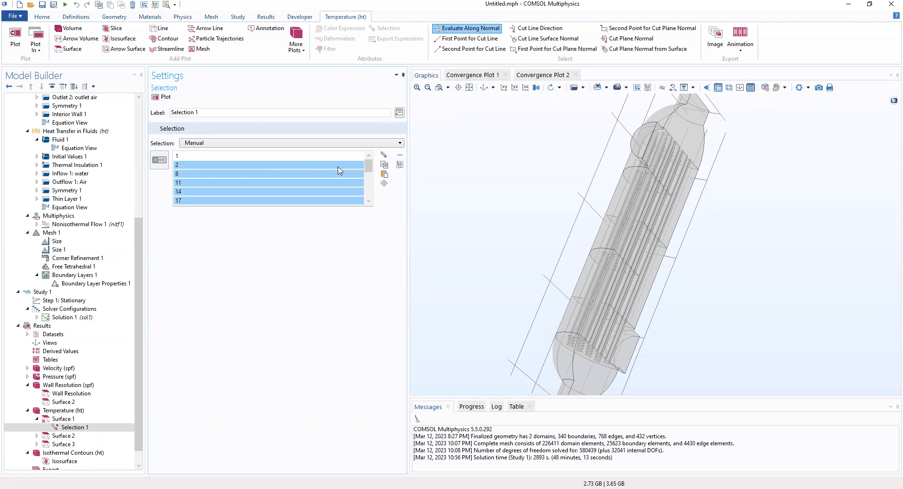
click(385, 159)
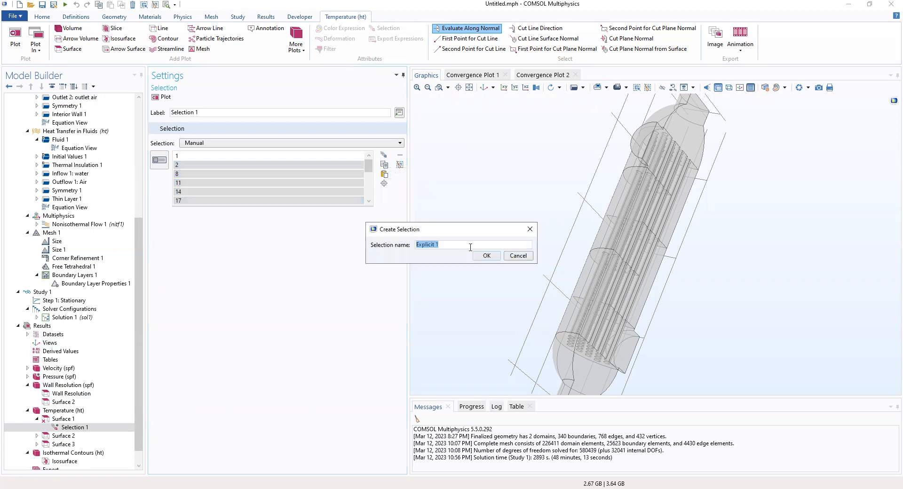
click(518, 256)
click(518, 257)
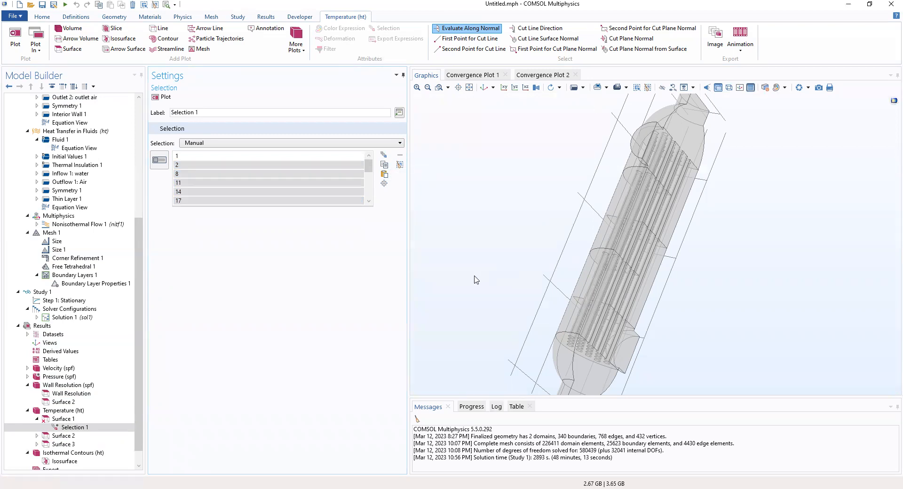
- Keep the manual selection and highlight boundaries 1 and 89 on the heat exchanger
click(249, 147)
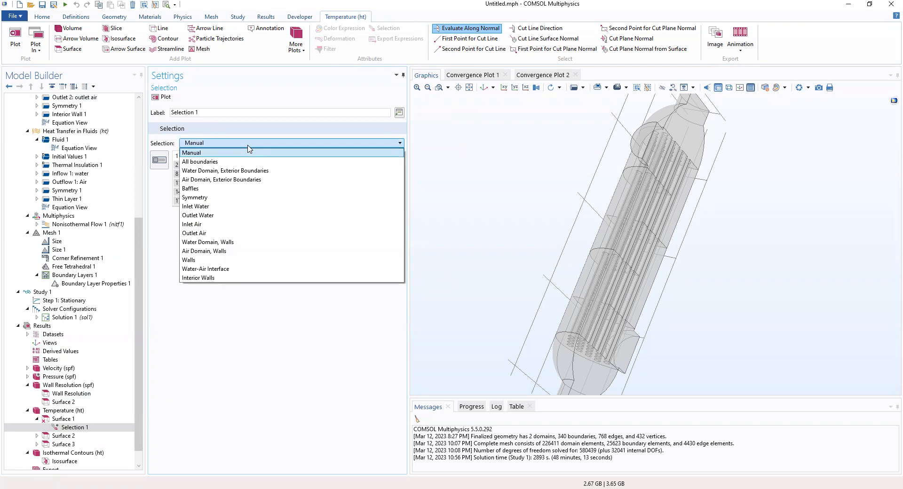
click(248, 146)
click(215, 157)
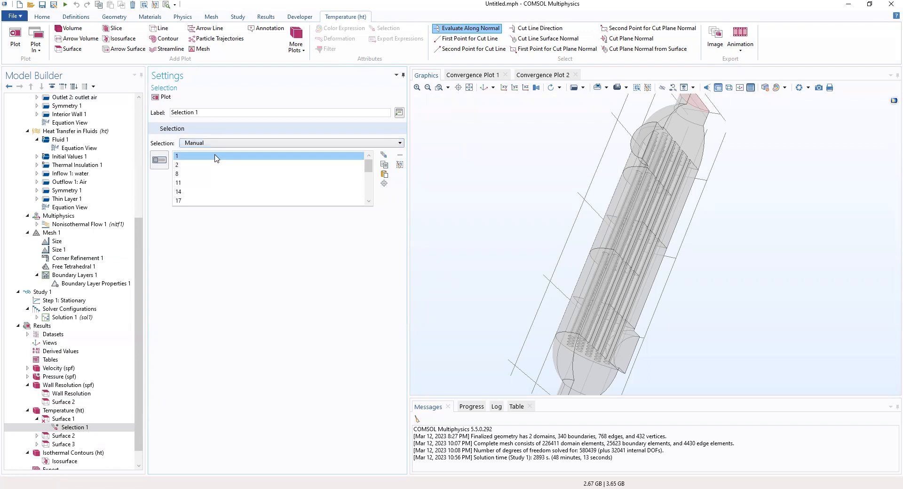
scroll(209, 187, down, 5)
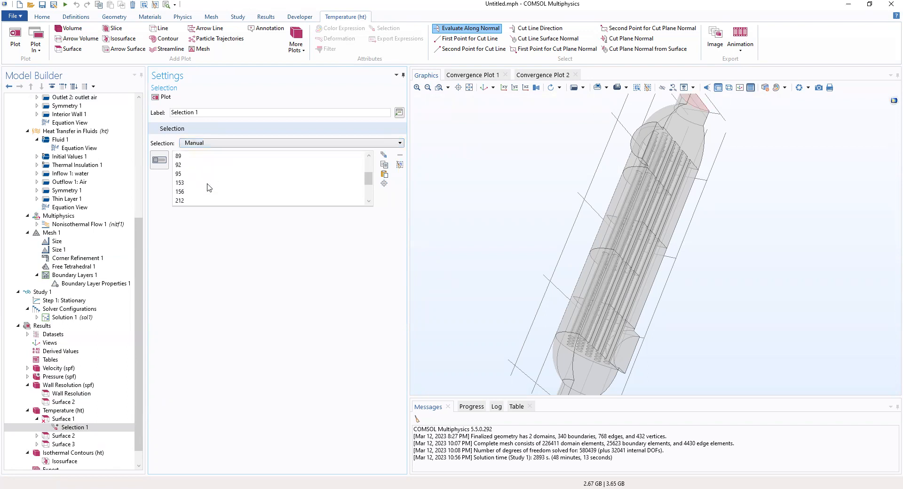
scroll(210, 188, down, 3)
scroll(209, 188, up, 6)
click(224, 183)
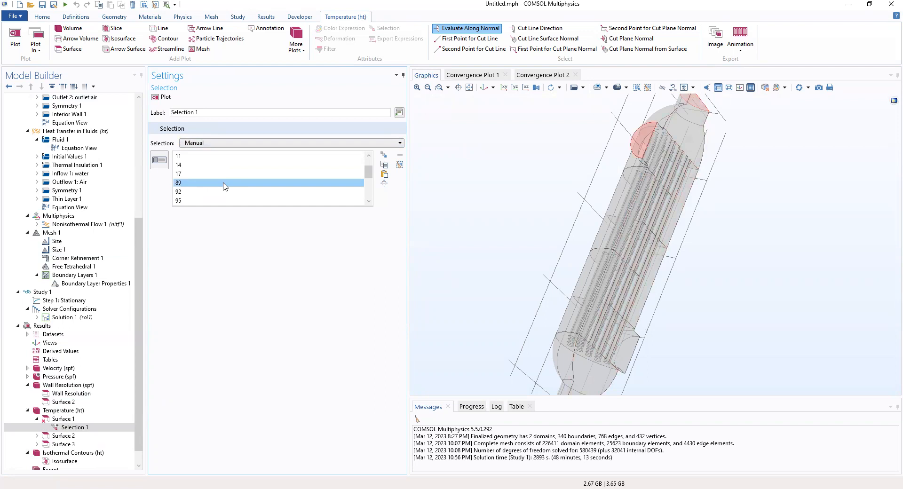
- Highlight boundaries 332 and 340 and rotate the model to a horizontal side view
scroll(223, 188, down, 6)
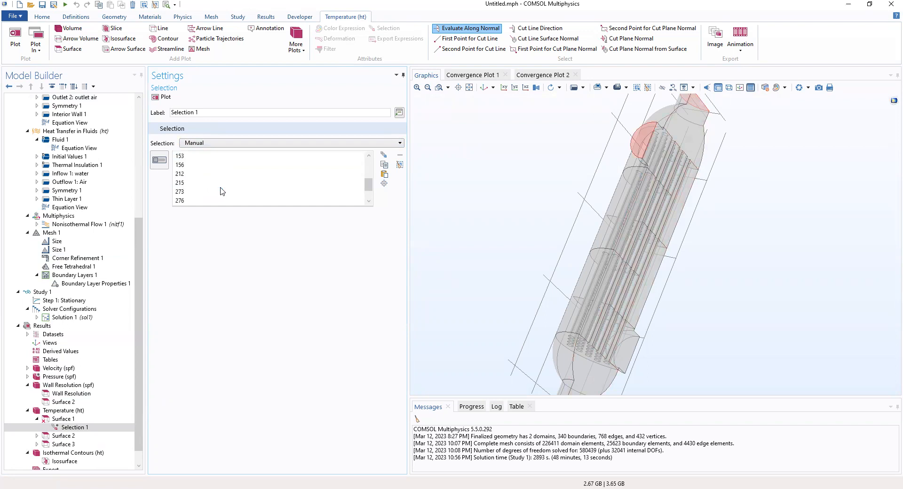
click(188, 184)
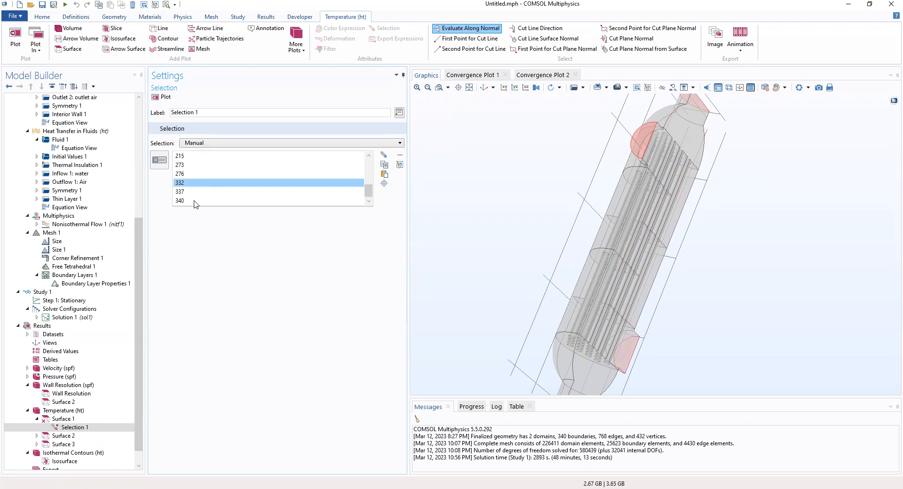
ctrl+click(197, 201)
drag(482, 248, 516, 194)
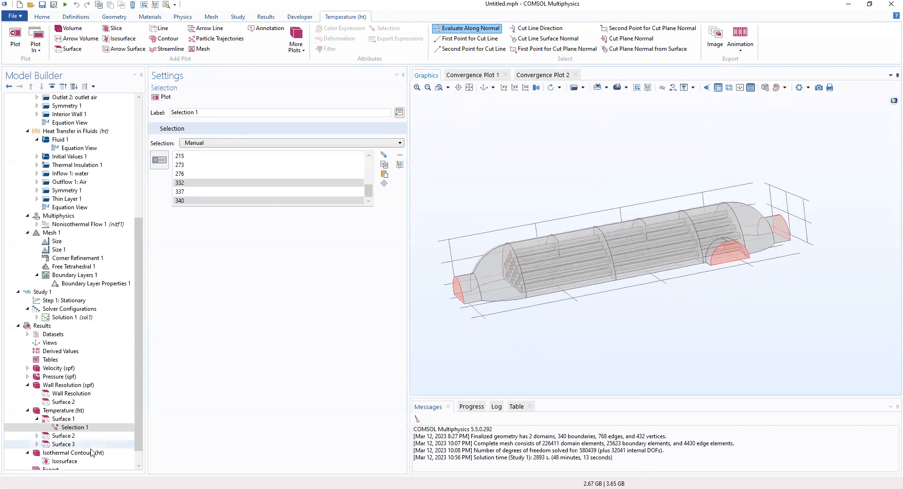
click(61, 436)
- Set Surface 2's ht.Tu temperature unit to degC, then select Surface 3
double_click(62, 437)
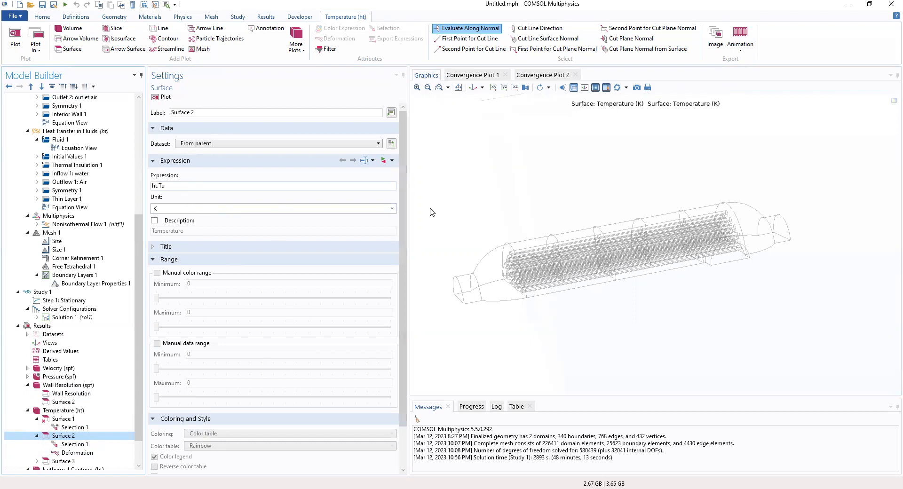
click(392, 208)
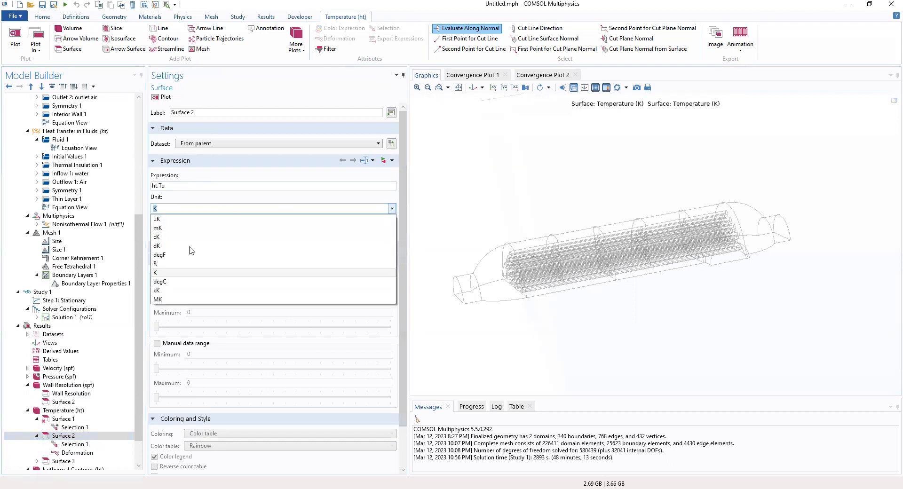
click(173, 283)
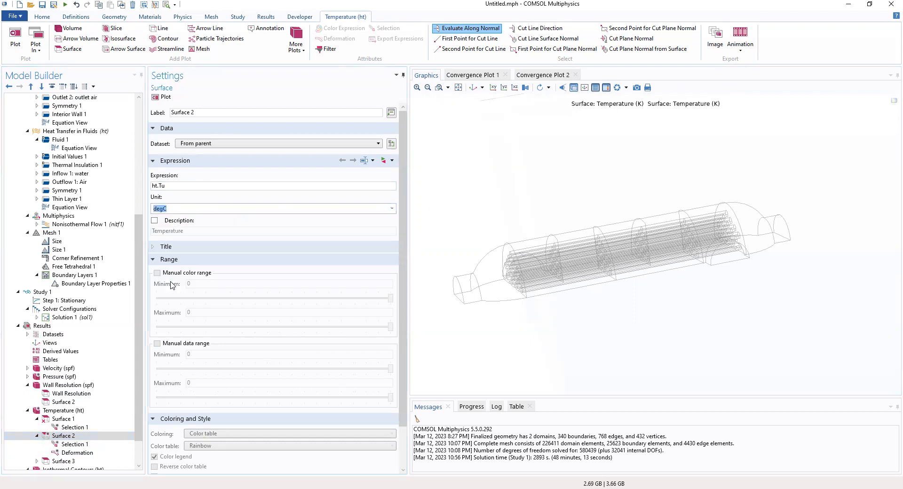
click(184, 208)
scroll(80, 437, down, 1)
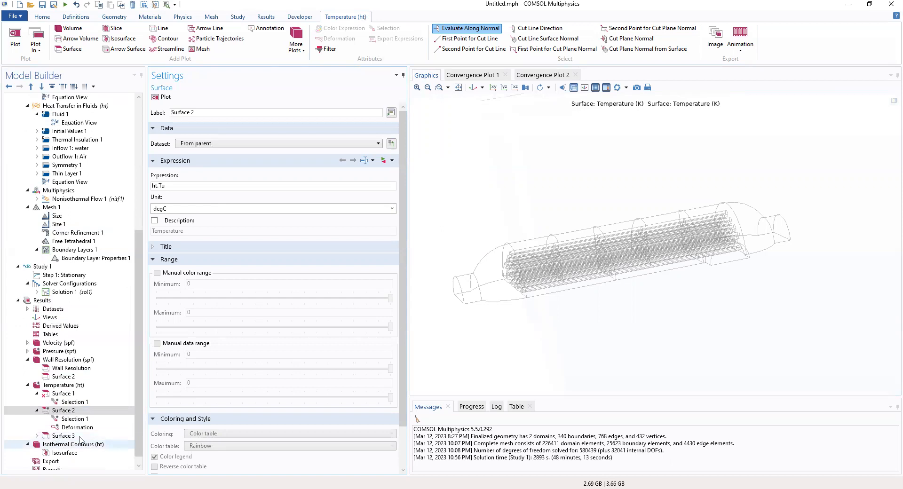
click(37, 436)
click(63, 437)
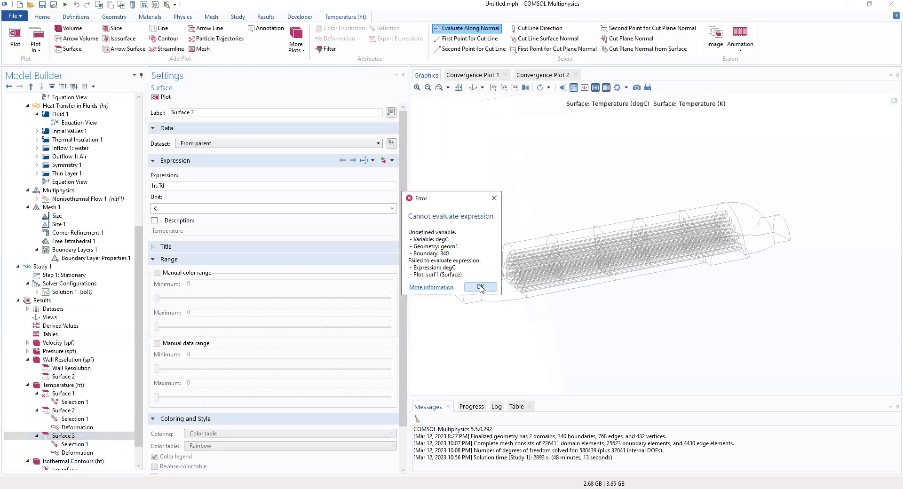
- Dismiss the undefined-degC error and check Surface 1's settings and boundary selection
click(480, 288)
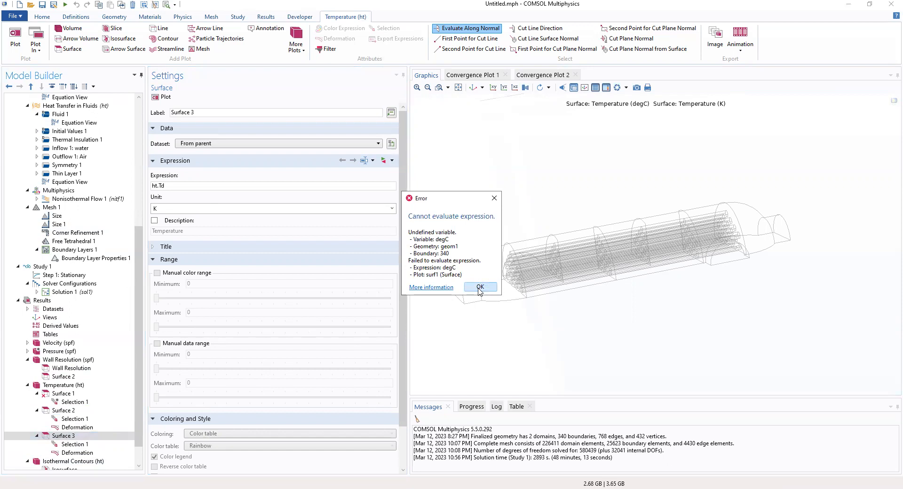
click(62, 395)
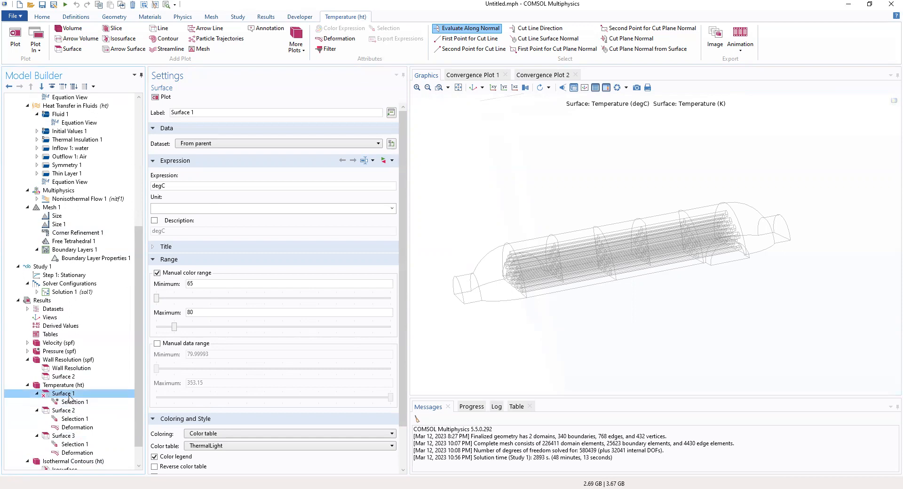
click(72, 402)
click(71, 395)
click(74, 402)
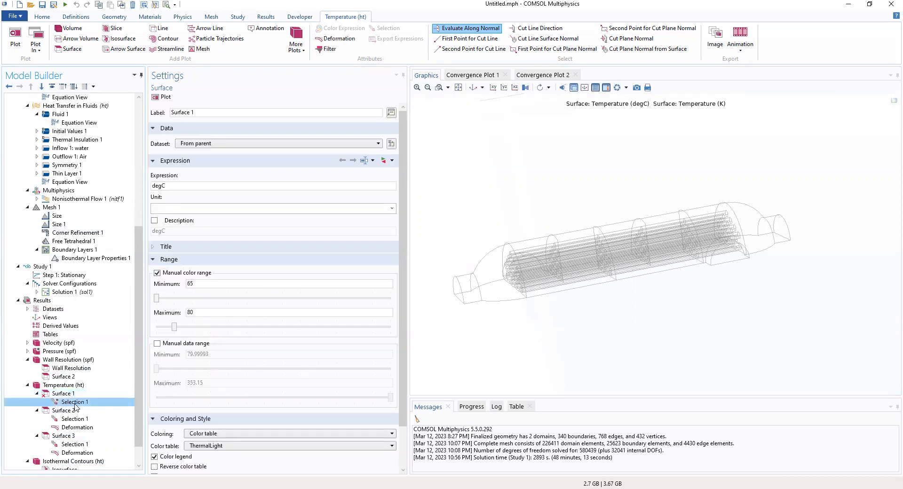
click(83, 393)
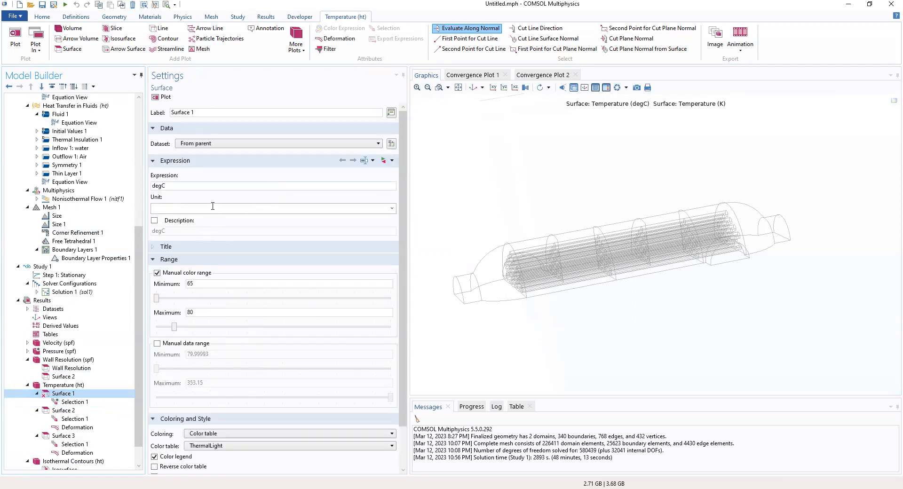
- Compare Surface 1's selection with Surface 3's manual boundary list starting 3, 4, 5, 6, 7, 9
scroll(184, 210, down, 1)
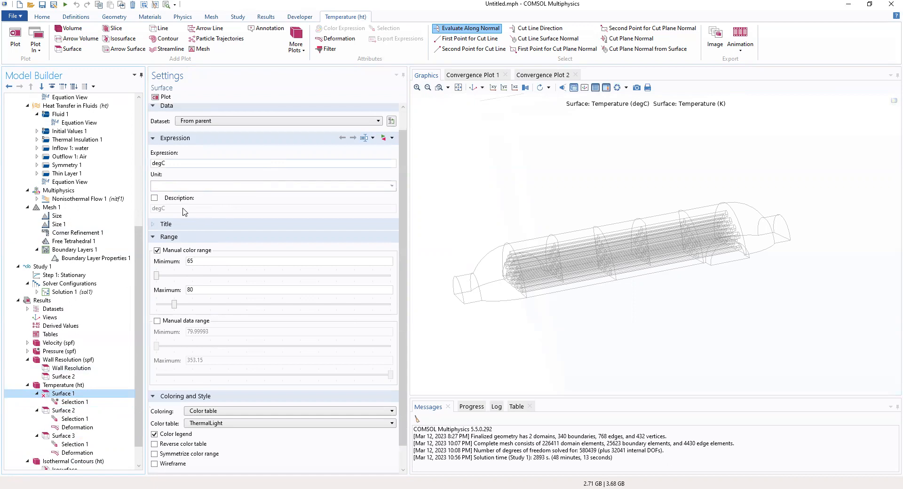
click(70, 402)
click(68, 445)
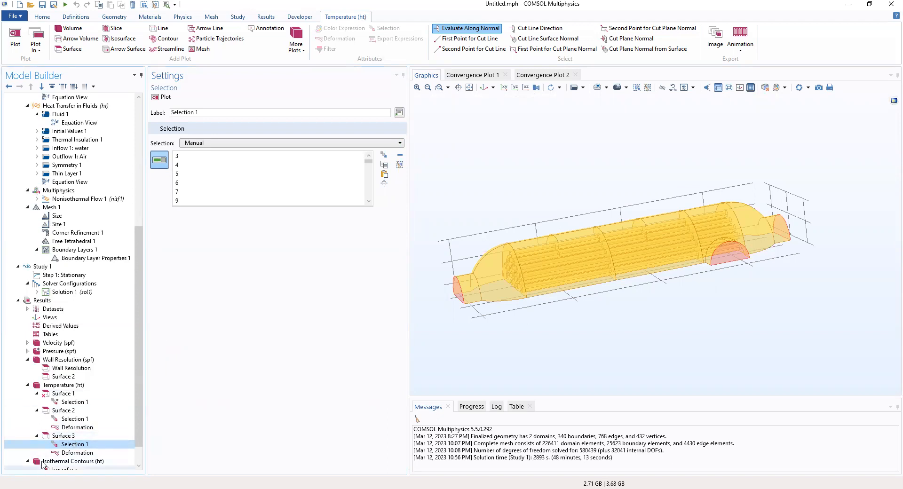
key(Up)
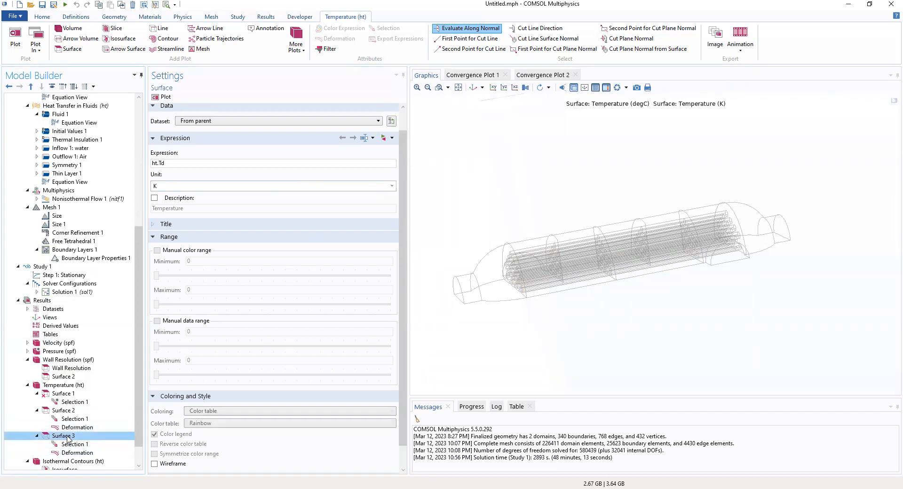
- Compare the Surface 2 and Surface 3 plot settings in the Temperature (ht) group
key(Up)
key(Up)
key(Up)
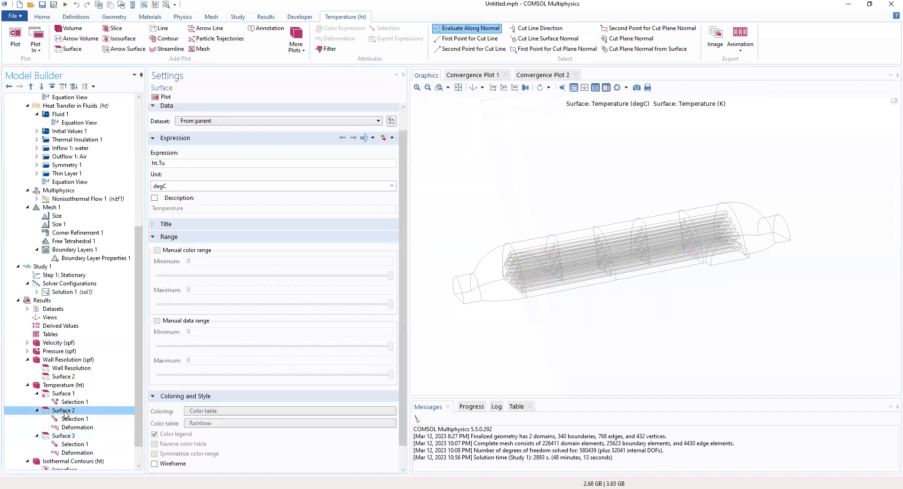
click(68, 435)
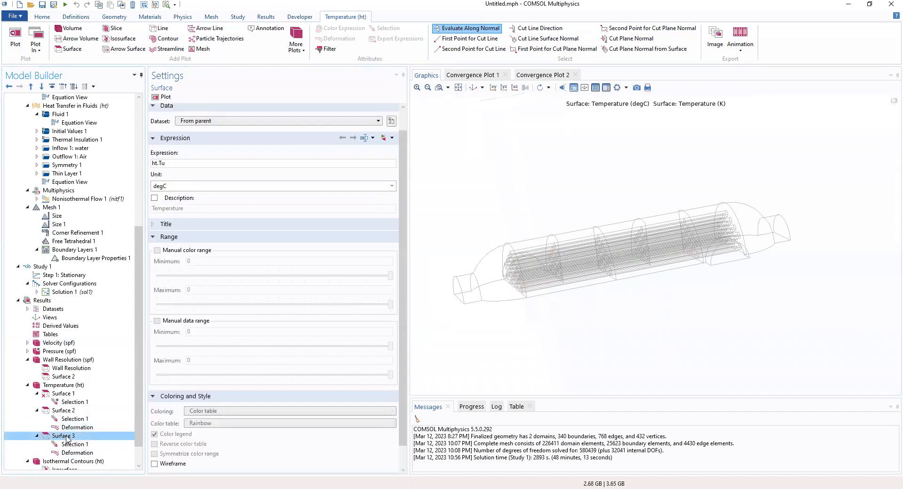
click(68, 410)
click(70, 436)
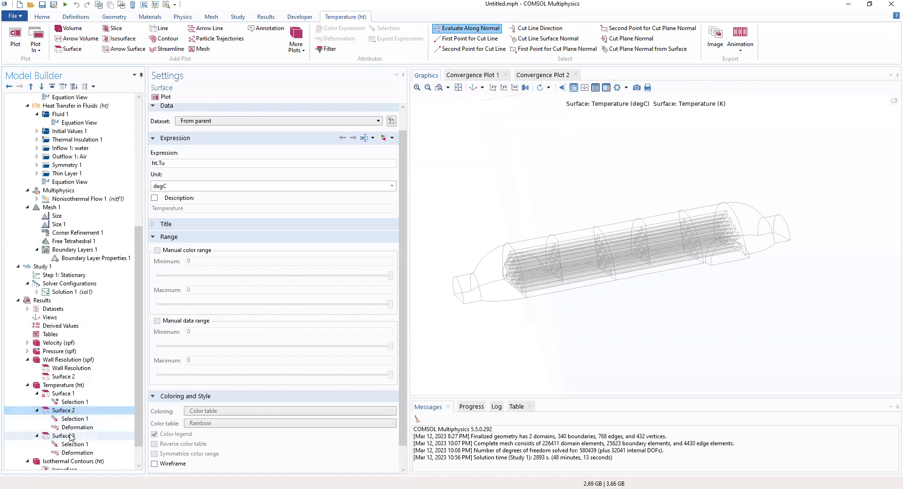
- Switch Surface 3's temperature unit to degC, replot Temperature (ht), and dismiss the undefined degC error
click(390, 186)
click(240, 267)
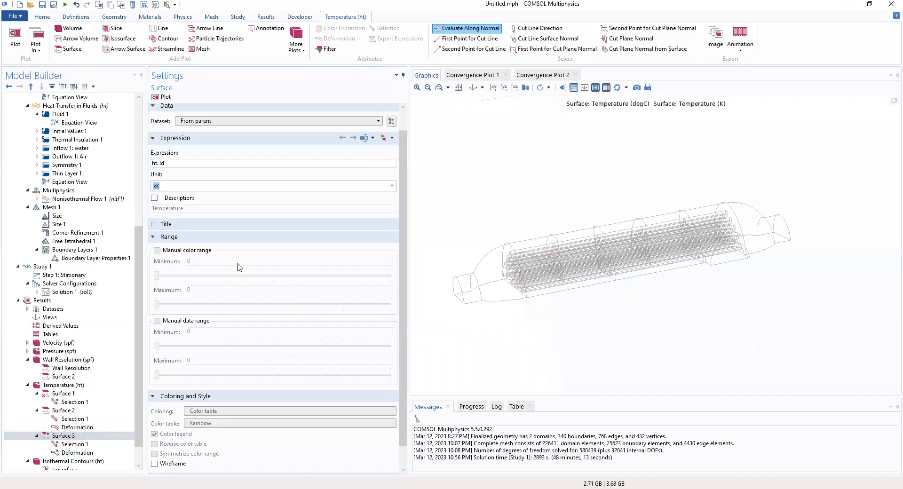
click(391, 186)
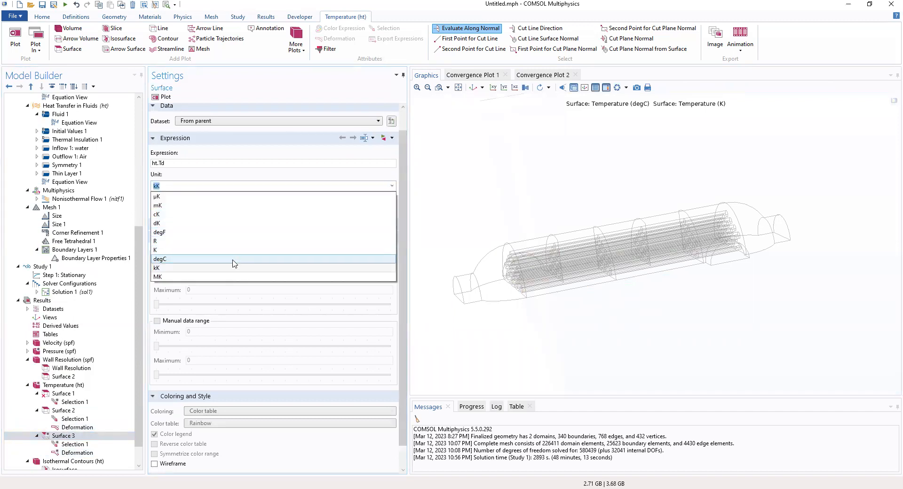
click(235, 260)
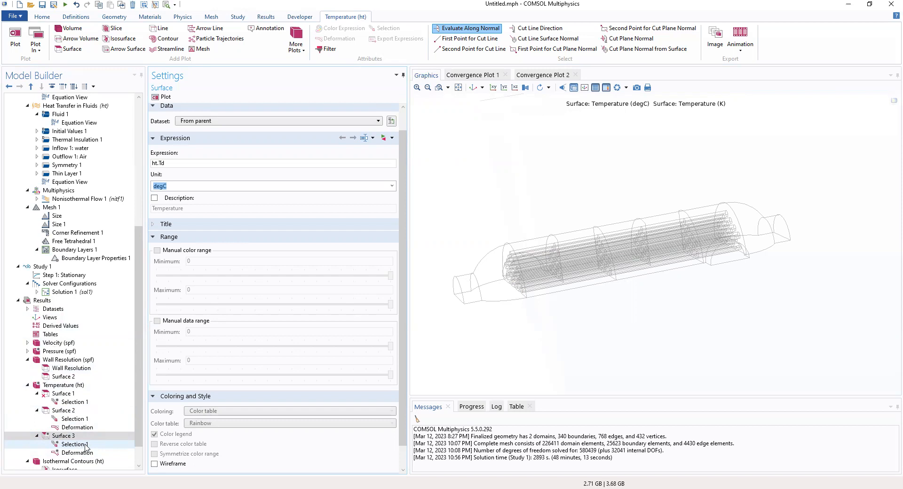
click(72, 385)
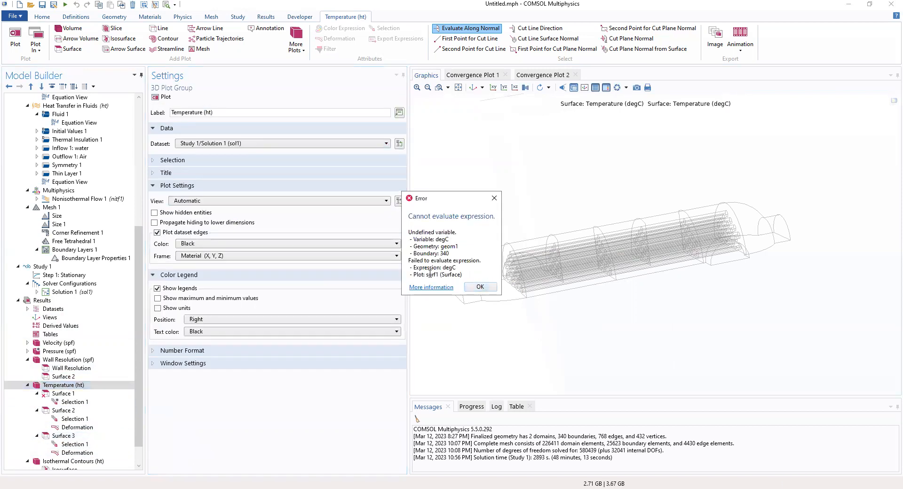
click(480, 285)
- Check Surface 1's boundary selection, then copy Surface 2's ht.Tu expression
click(61, 393)
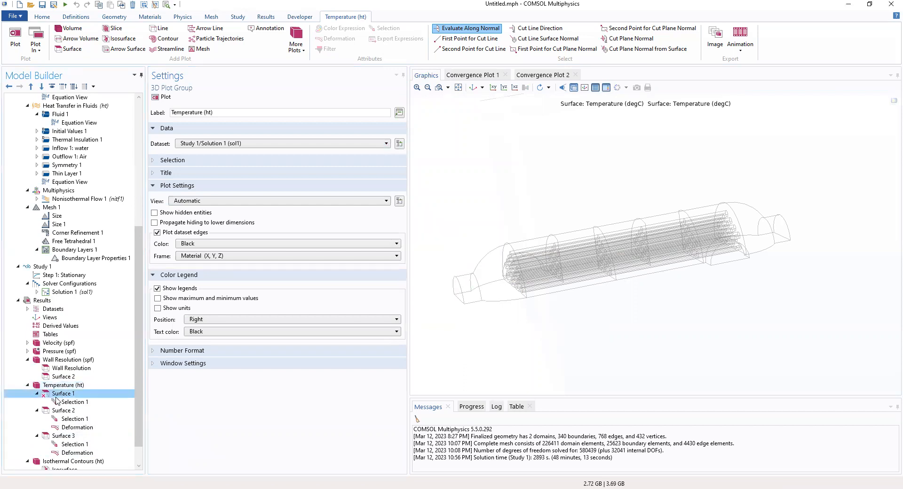
click(64, 403)
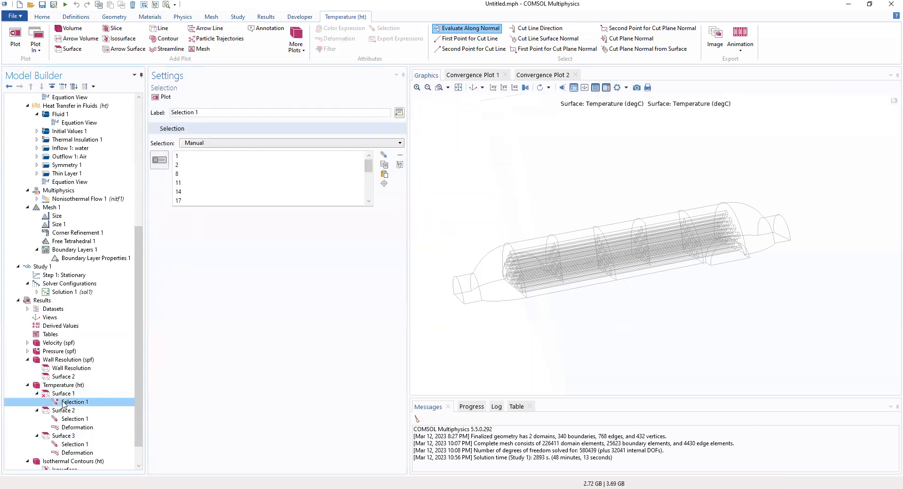
click(62, 393)
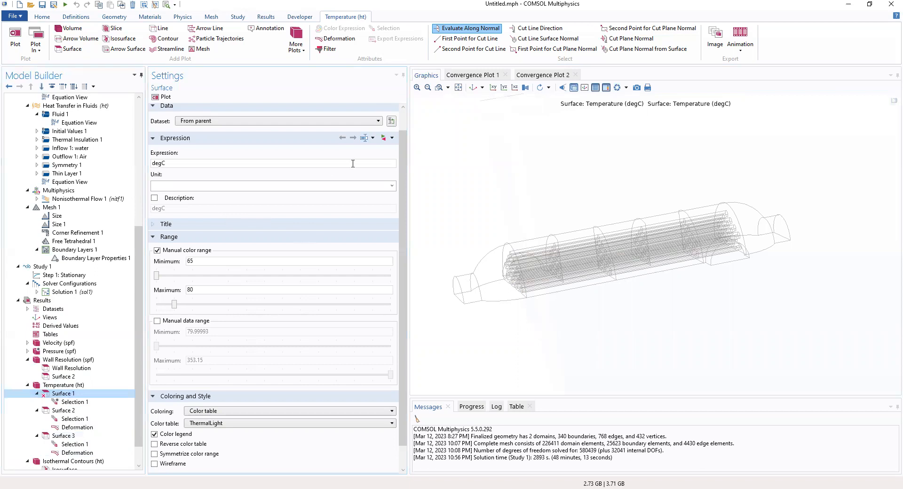
click(71, 412)
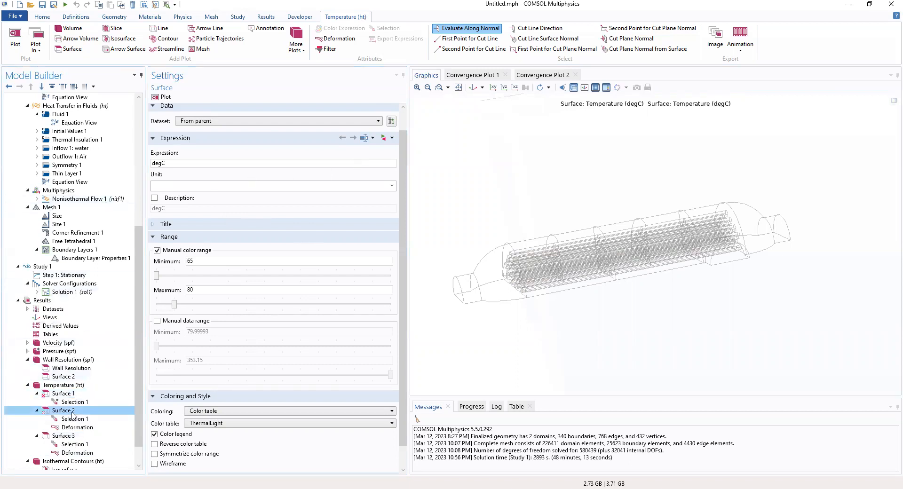
drag(166, 162, 152, 163)
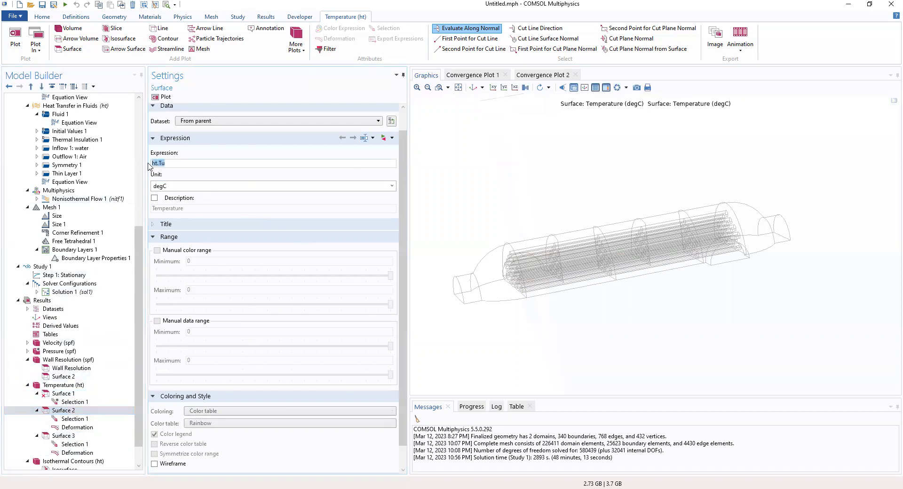
right_click(152, 165)
click(188, 185)
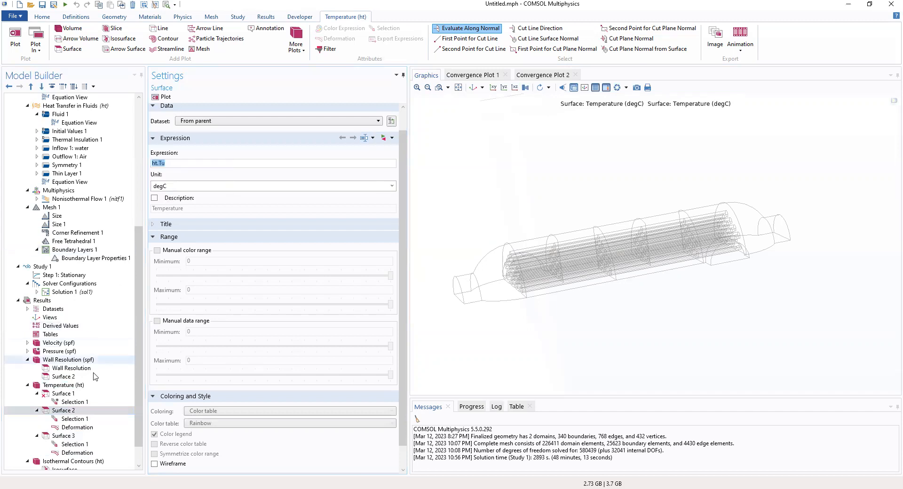
- Return to Surface 1 and browse its Insert Expression list without inserting anything
click(71, 393)
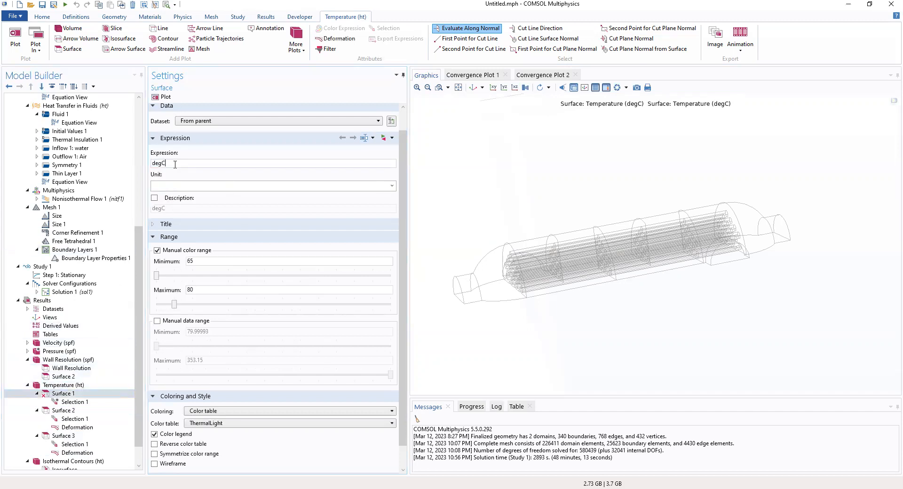
click(384, 138)
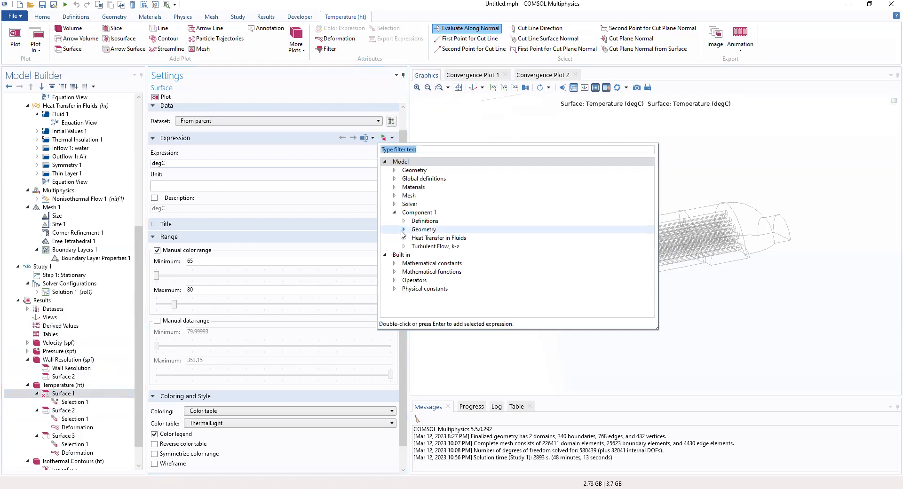
click(249, 186)
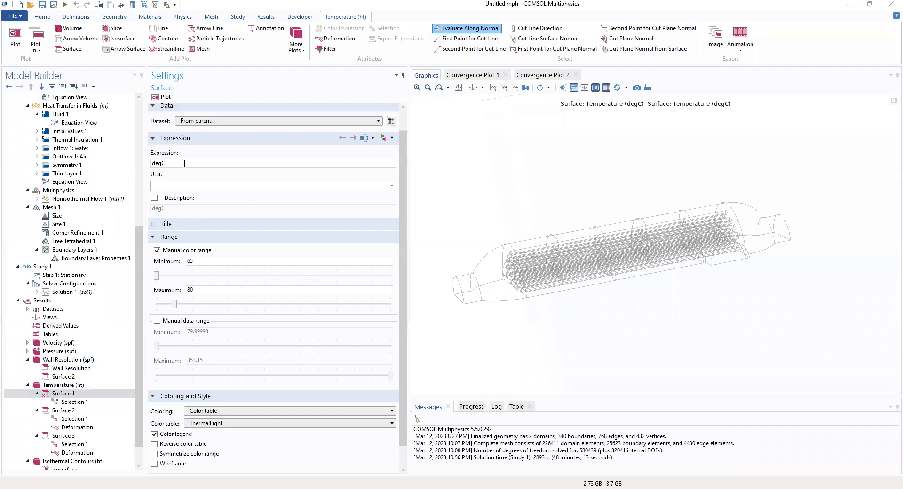
- Replace Surface 1's degC expression with T, set its unit to degC, and replot
double_click(156, 166)
text(t)
click(195, 173)
click(390, 187)
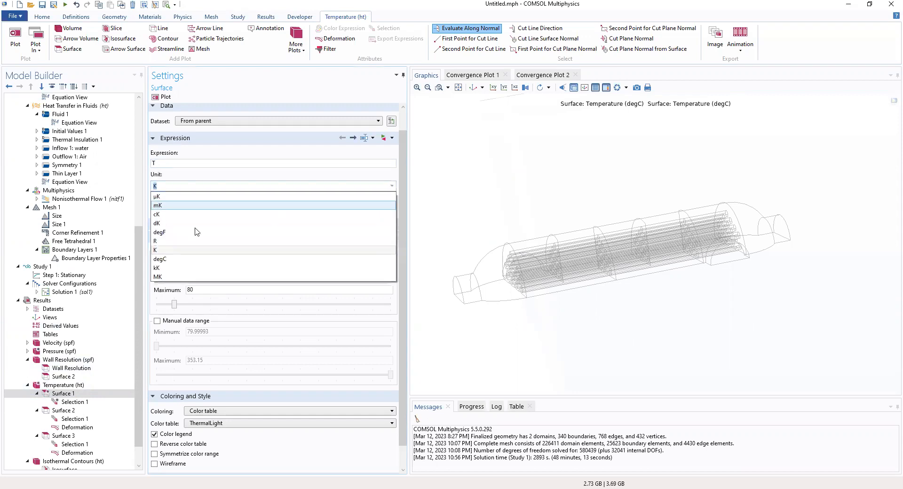
click(187, 259)
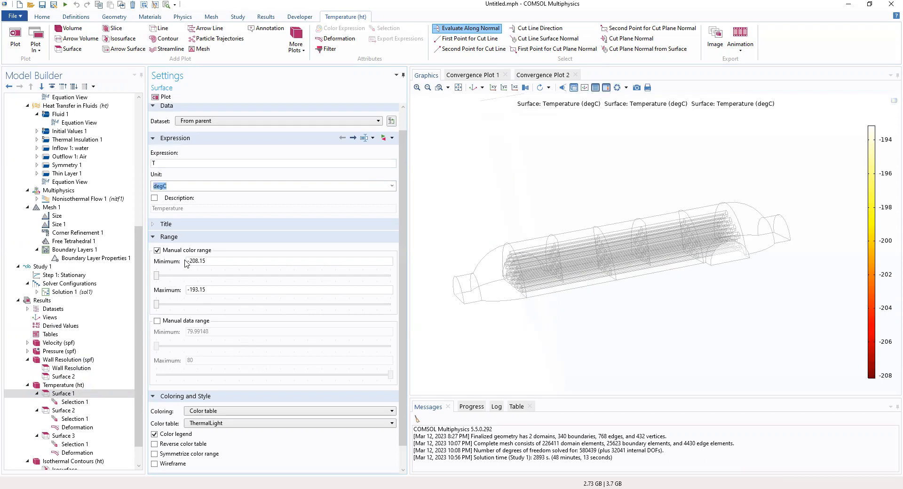
click(156, 97)
- Inspect the Selection 1 and Deformation nodes of Surfaces 1–3, ending on Temperature (ht)
click(73, 402)
click(76, 419)
click(75, 411)
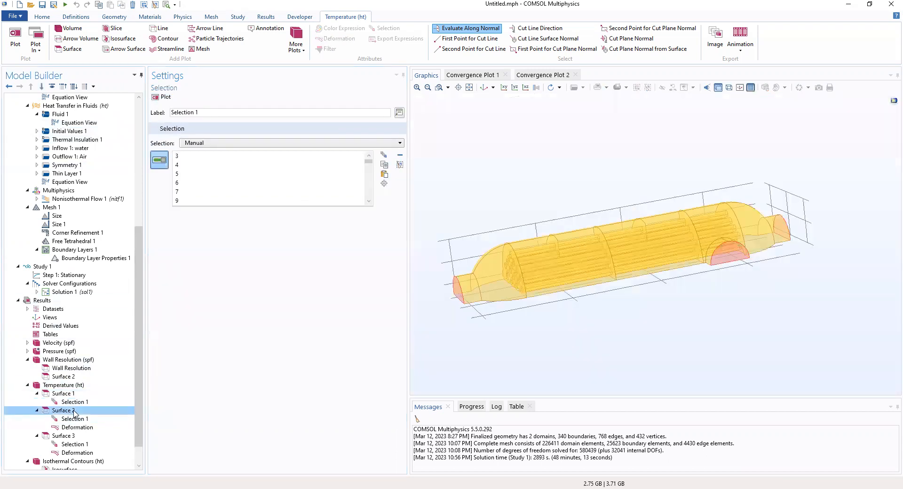
click(77, 427)
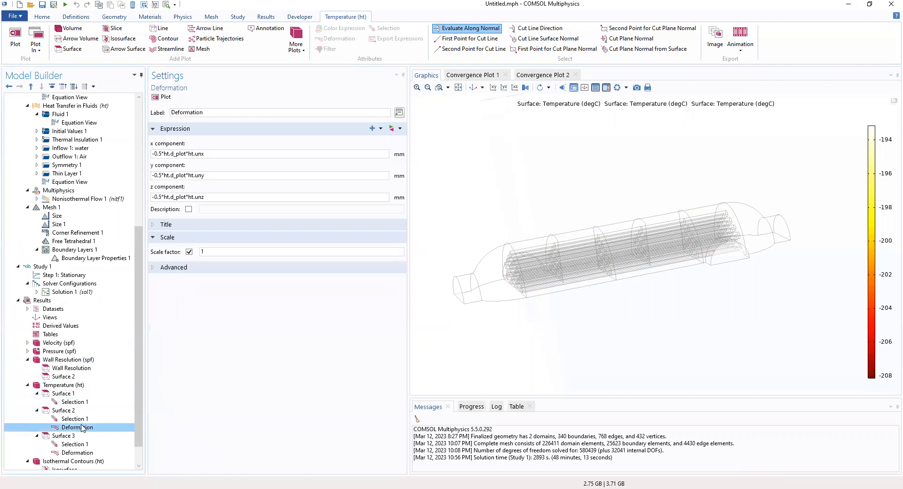
click(76, 436)
click(75, 444)
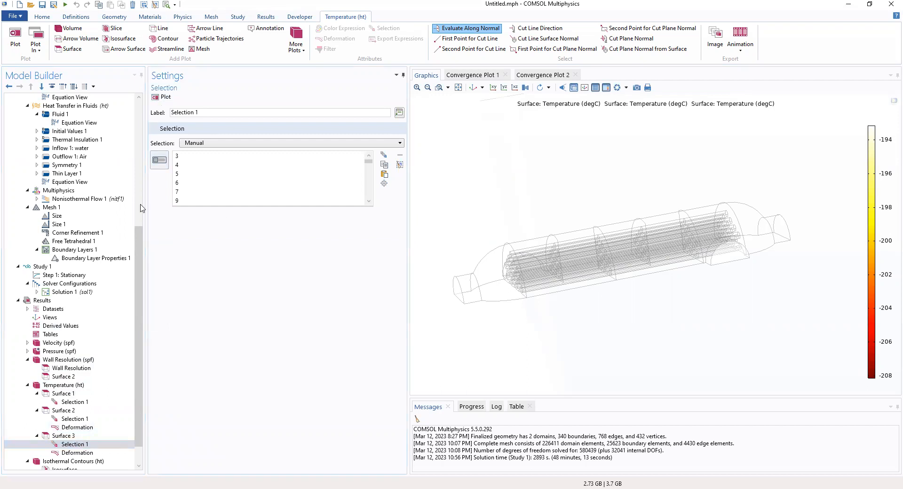
click(75, 452)
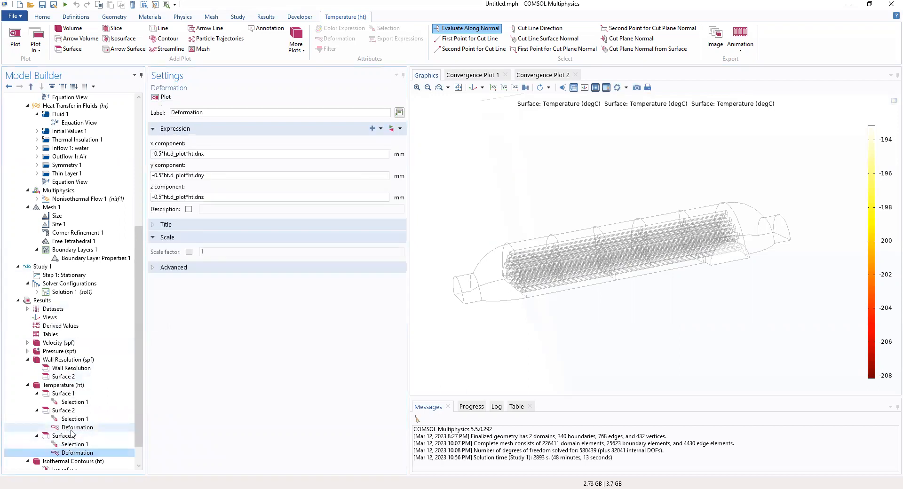
click(66, 403)
click(63, 385)
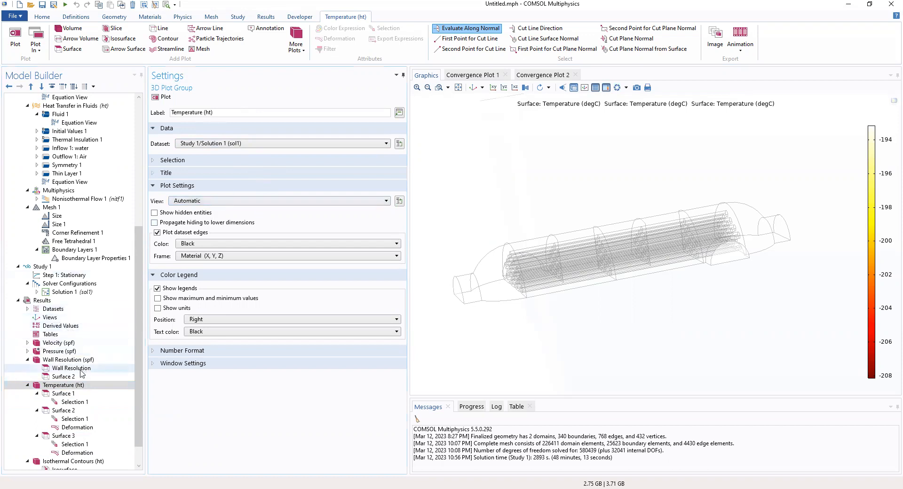
click(28, 309)
click(28, 309)
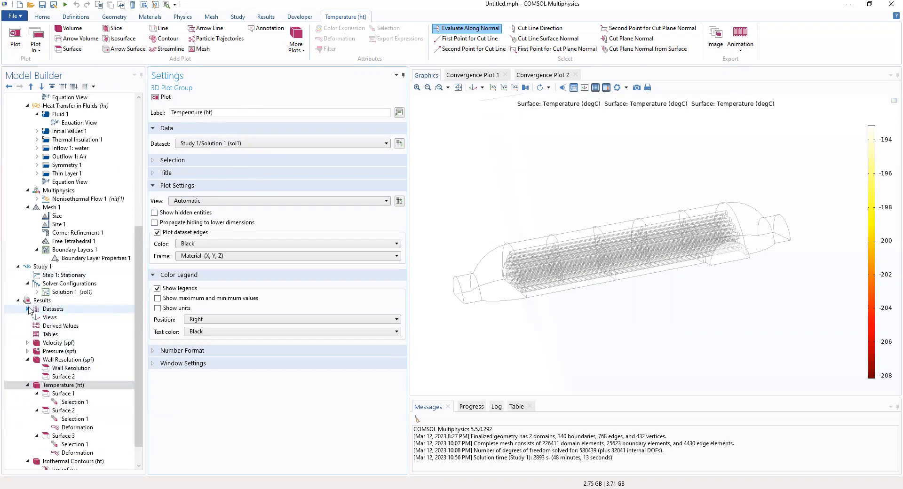
click(40, 301)
right_click(41, 301)
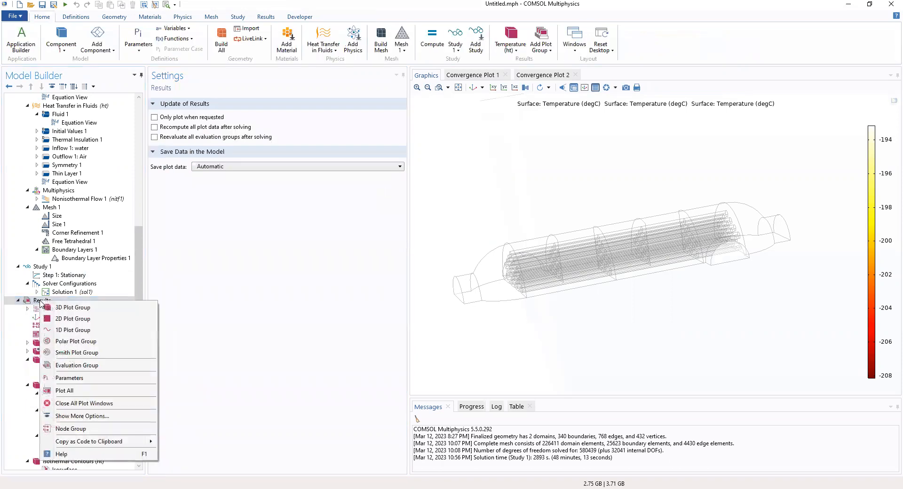
key(Escape)
scroll(40, 319, down, 1)
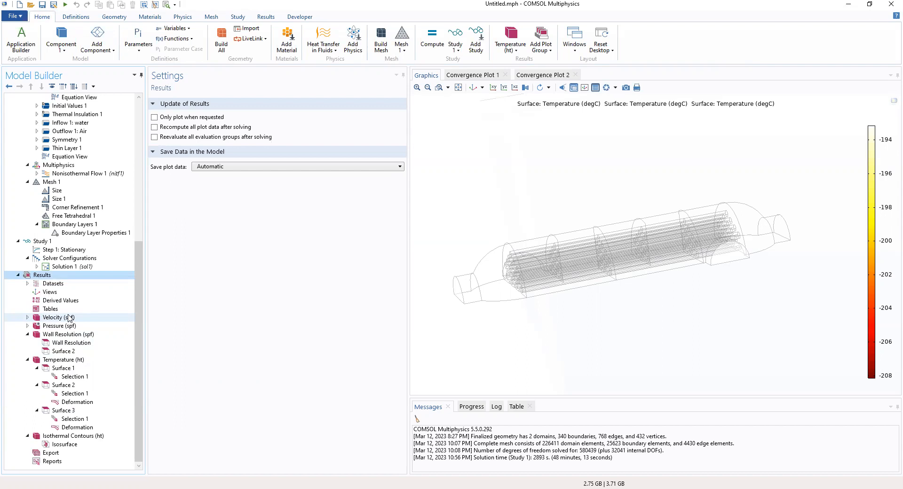
click(45, 284)
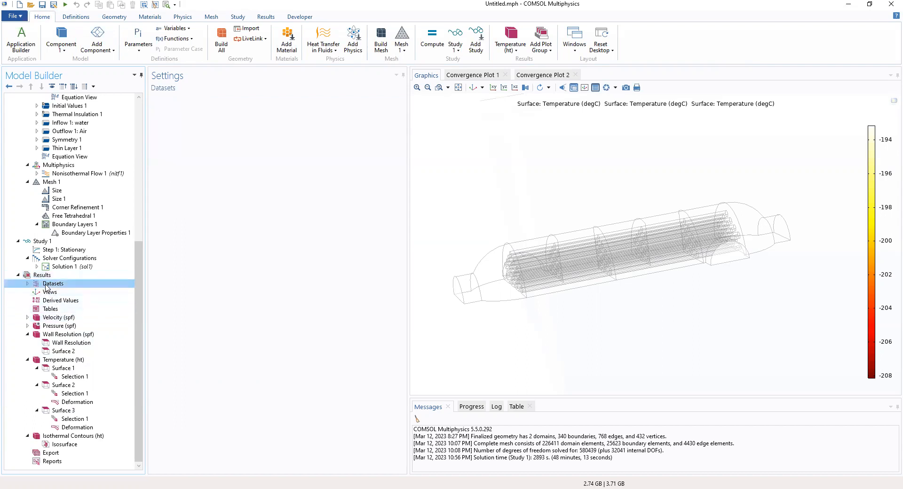
click(27, 284)
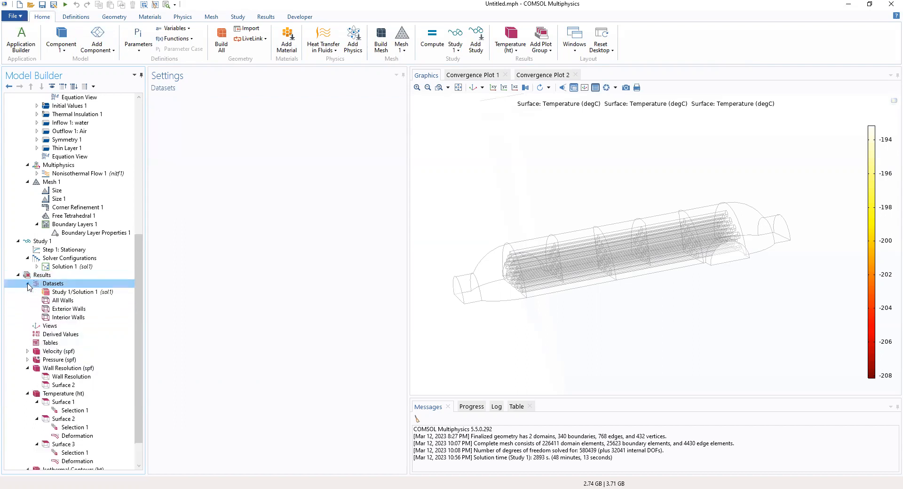
click(28, 283)
click(42, 275)
right_click(42, 276)
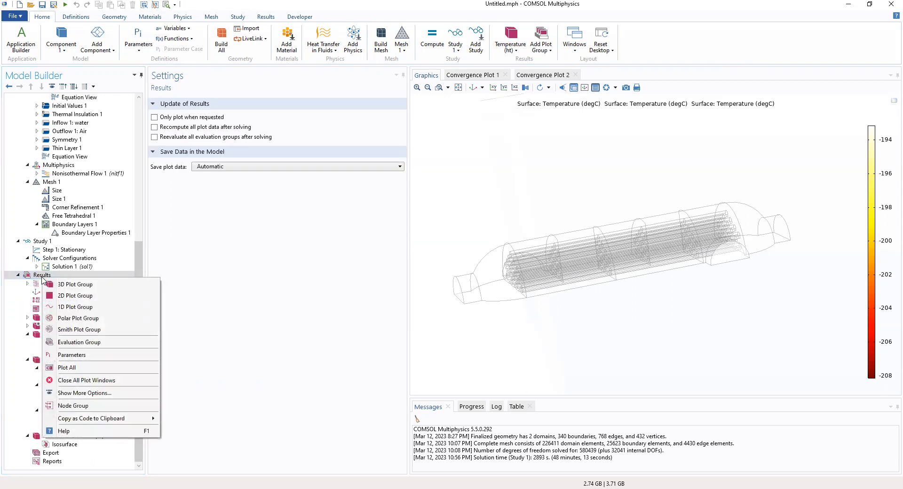
key(Escape)
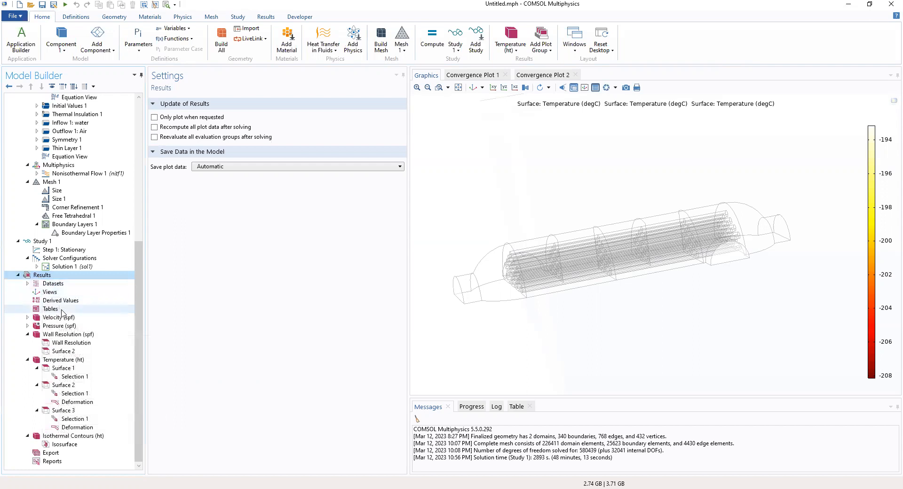
click(63, 360)
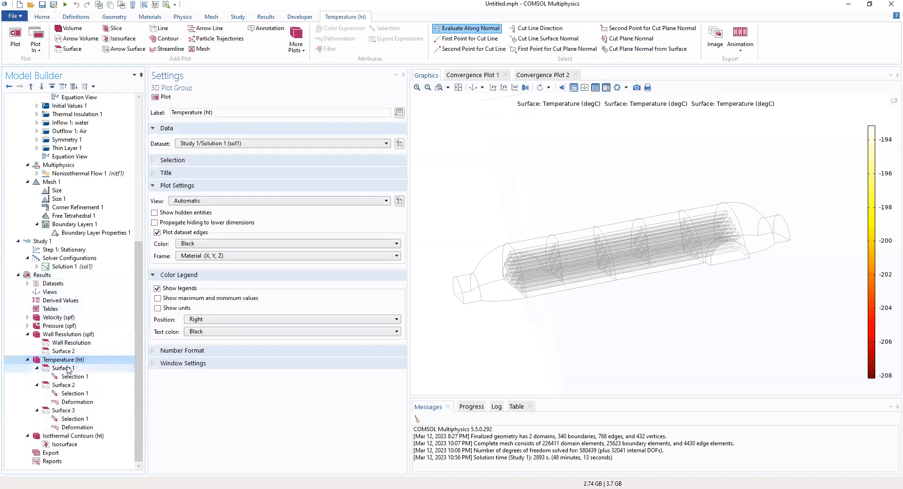
- Review Surface 1's boundaries, replot its temperature, and orbit to a tilted diagonal view
click(68, 369)
click(68, 377)
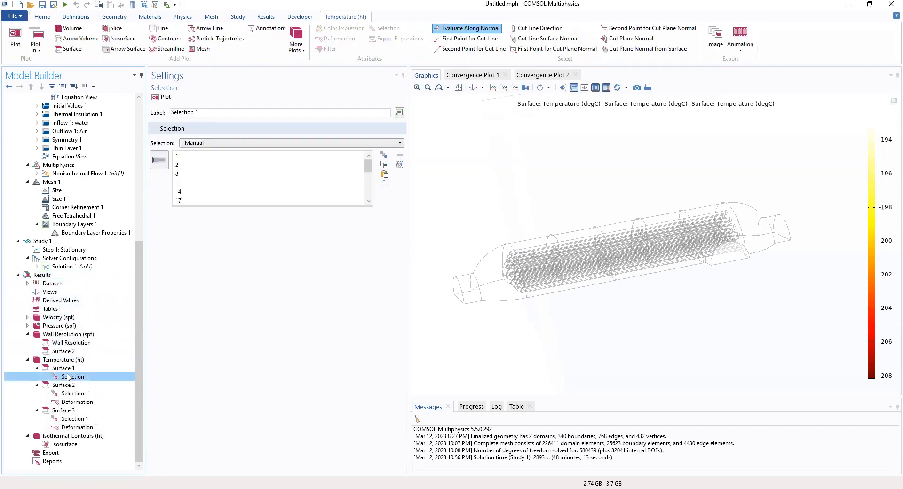
click(65, 368)
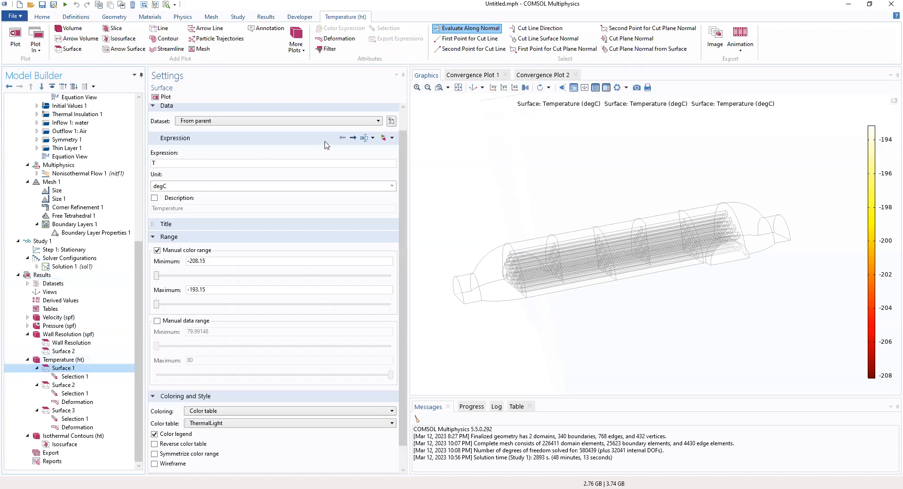
click(157, 97)
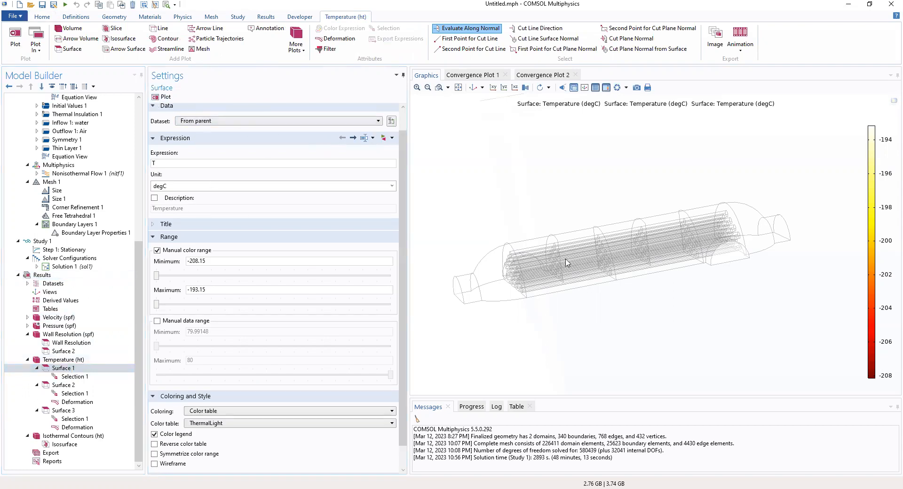
drag(693, 277, 718, 251)
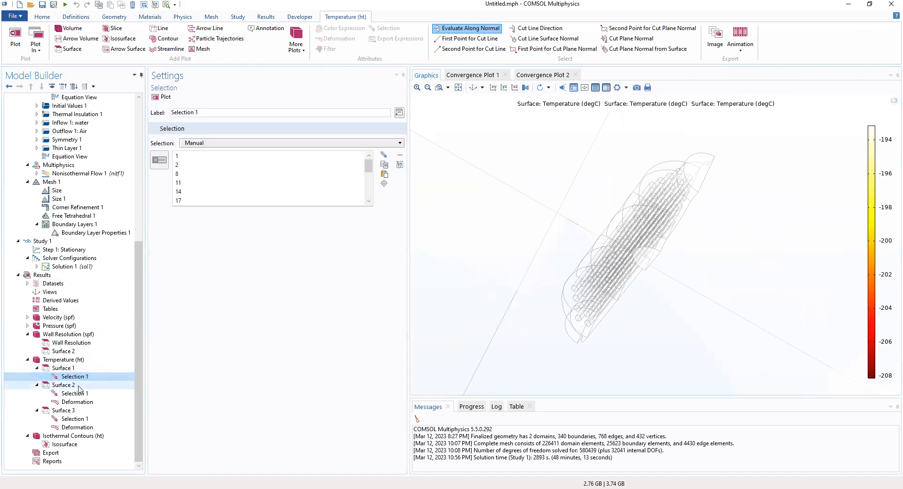
- Inspect Surface 2 and Surface 3 selection and deformation settings, then expand Velocity (spf)
click(78, 387)
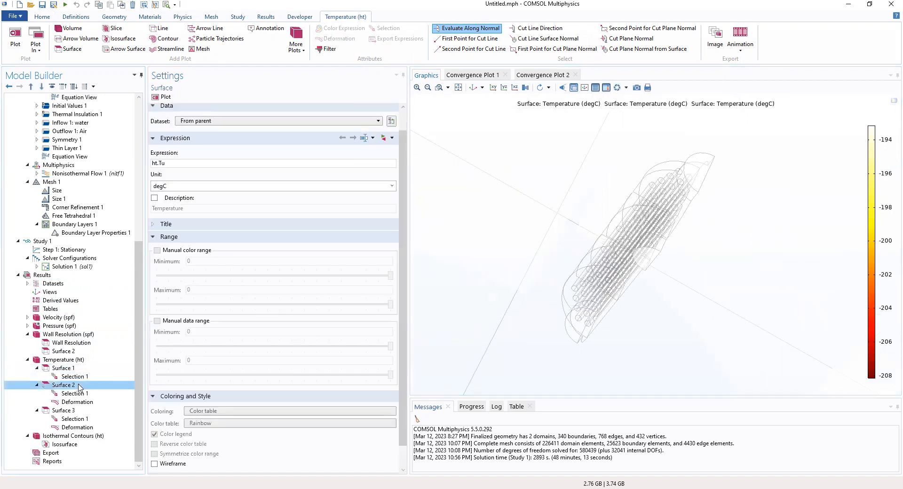
click(78, 393)
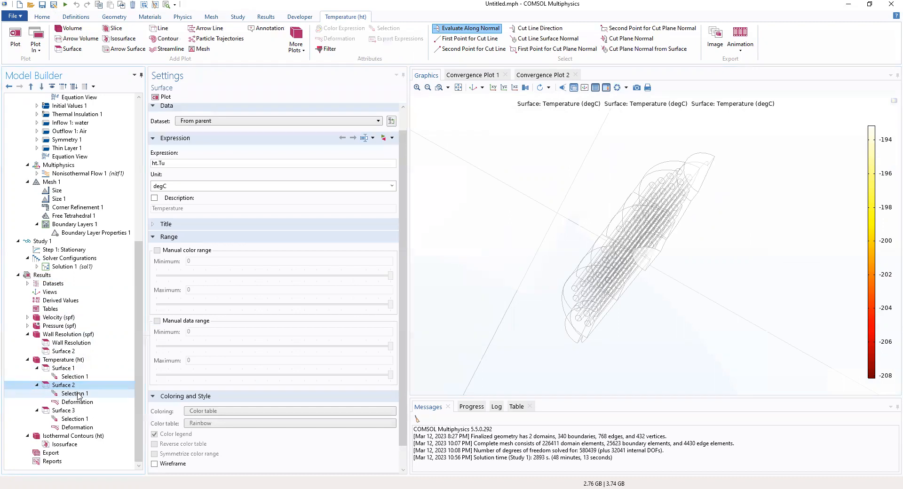
click(77, 402)
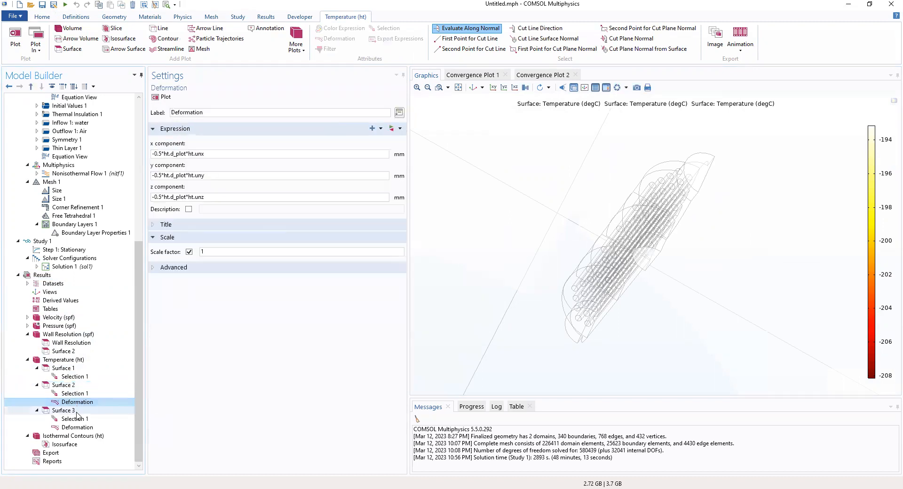
click(75, 418)
click(76, 427)
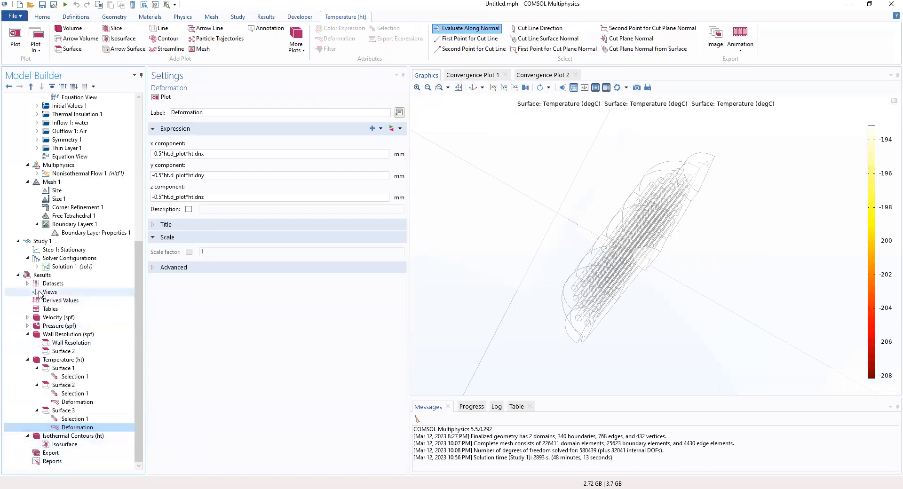
click(28, 318)
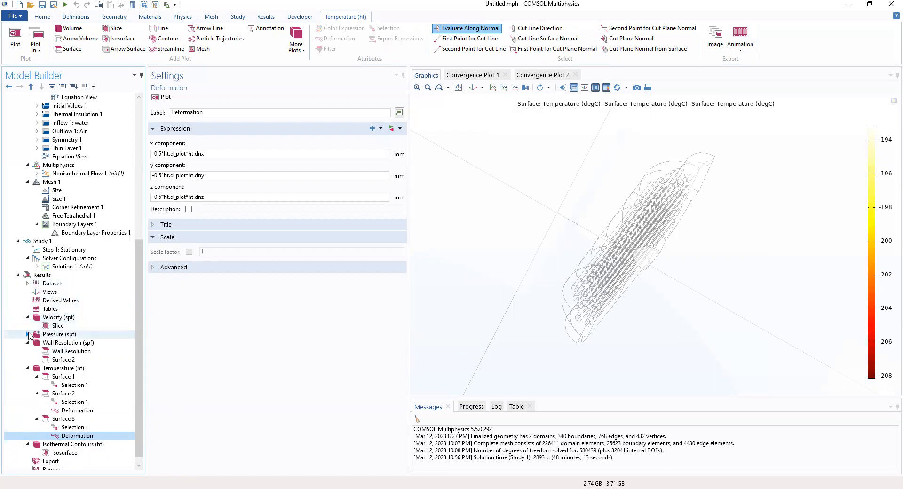
- Browse Pressure (spf) and Wall Resolution (spf) plots, then collapse Temperature (ht) back into view
click(27, 335)
right_click(65, 377)
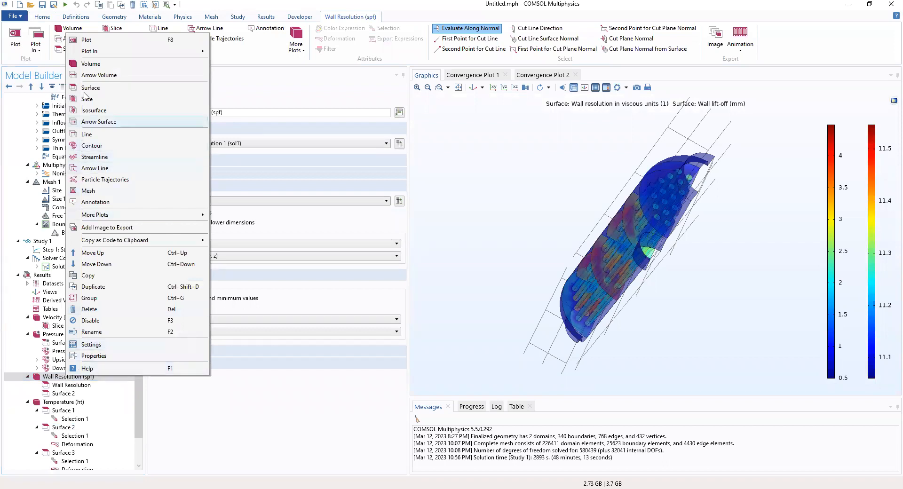
click(60, 386)
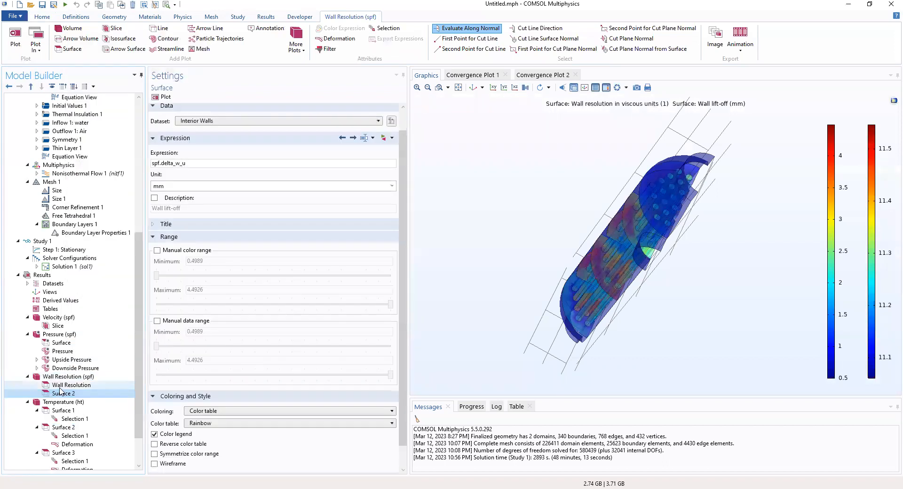
click(62, 393)
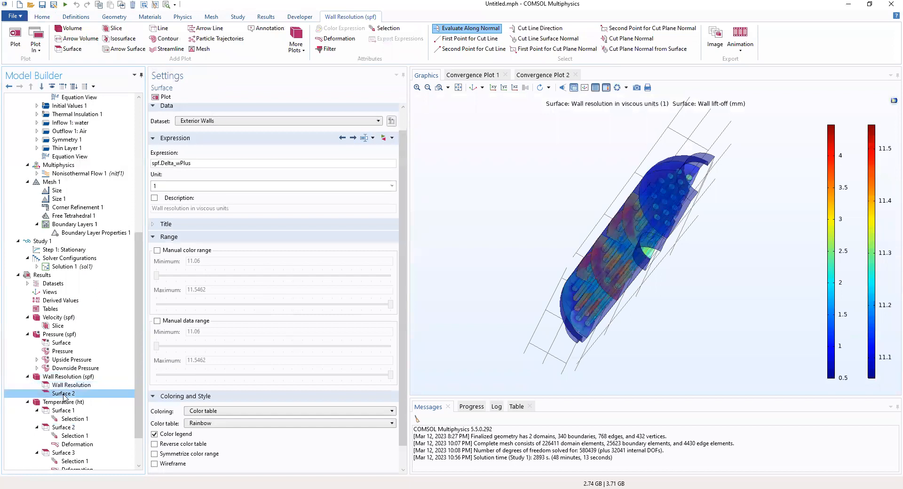
double_click(60, 402)
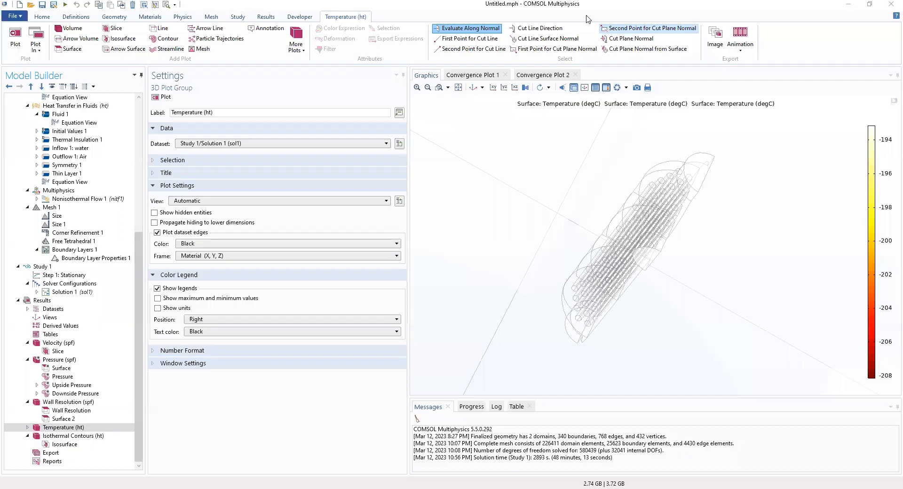
- Add a Mirror 3D dataset from the Results tab's More Datasets list
click(266, 17)
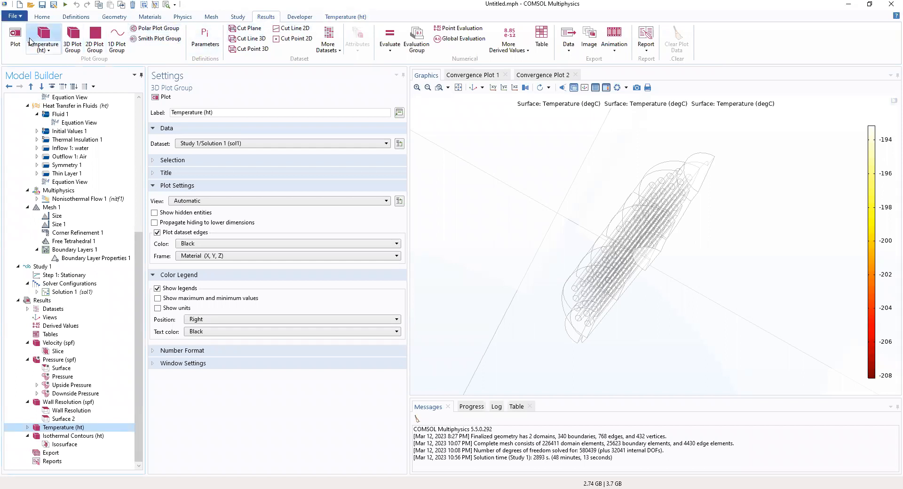
click(339, 49)
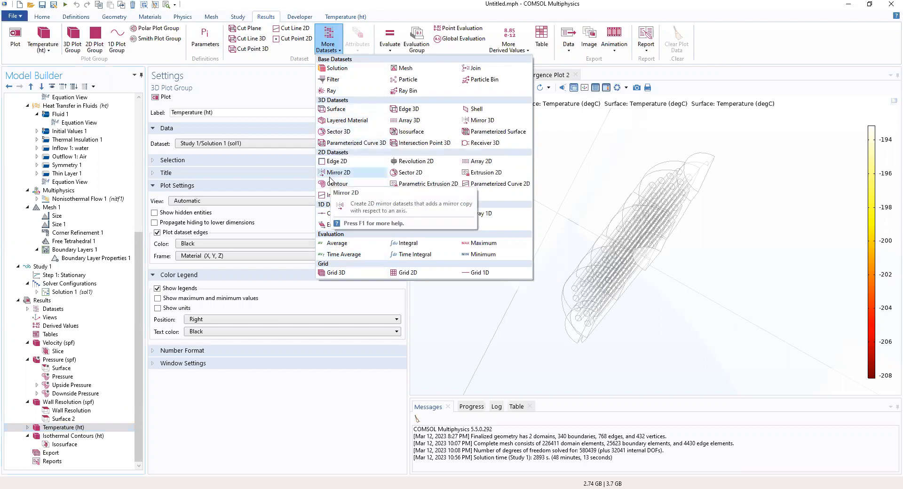
click(467, 123)
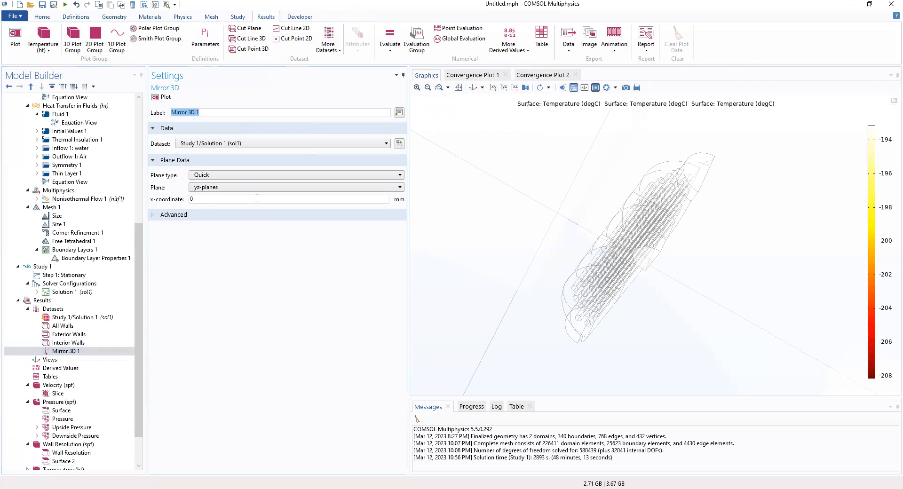
- Set Mirror 3D 1's mirror plane to zx-planes at y = 0 mm
click(205, 180)
click(209, 188)
click(209, 188)
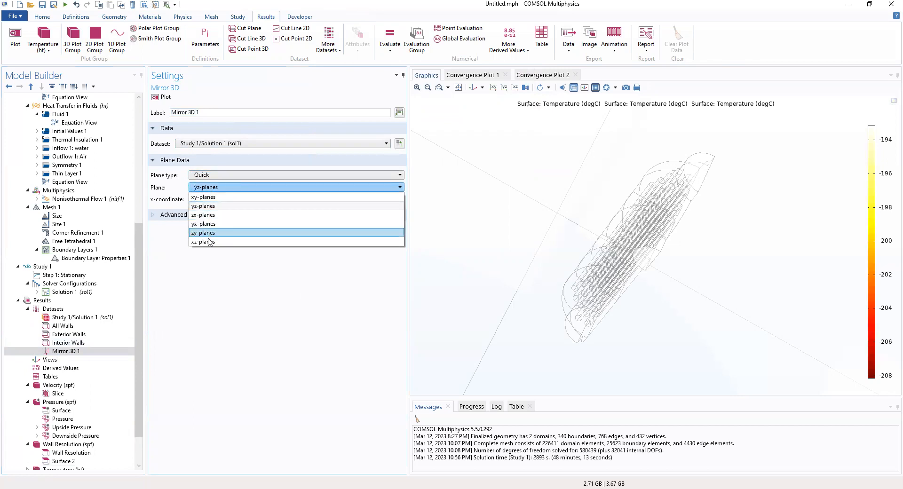
click(209, 216)
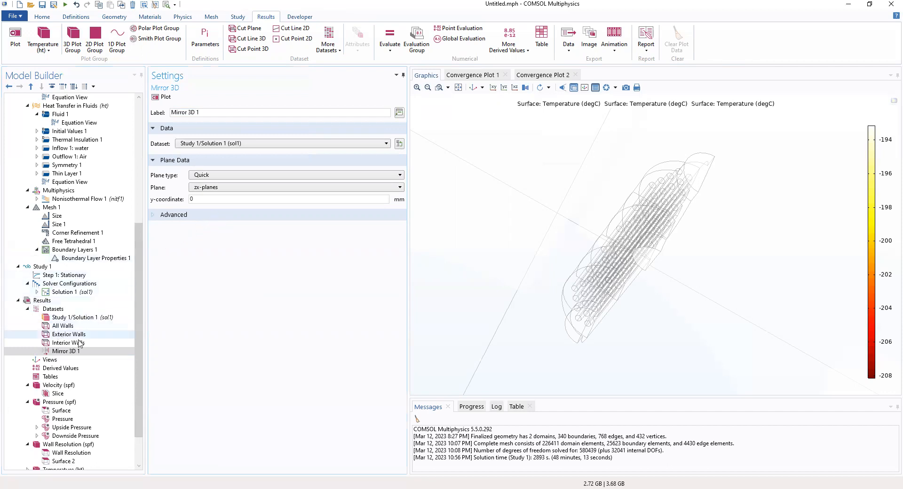
click(47, 301)
right_click(48, 304)
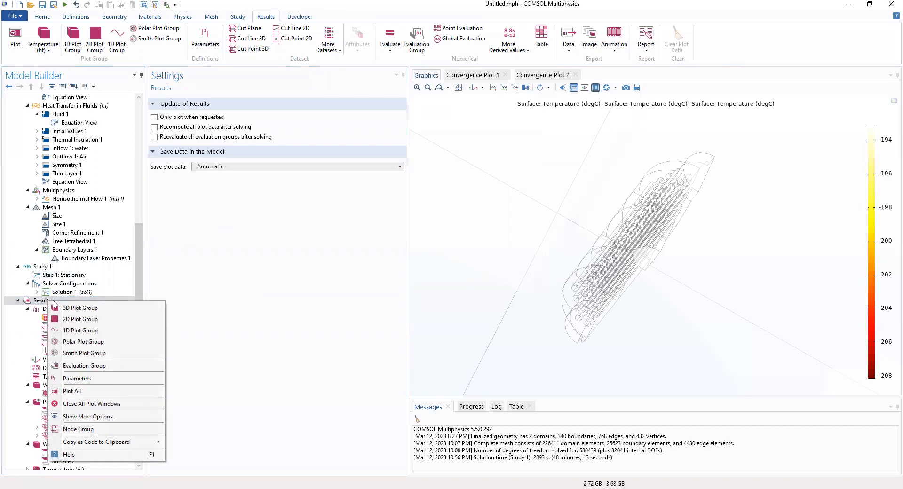
- Add a 3D plot group labelled 'VELOCITY, STREAMLINES' using the Mirror 3D 1 dataset
click(78, 309)
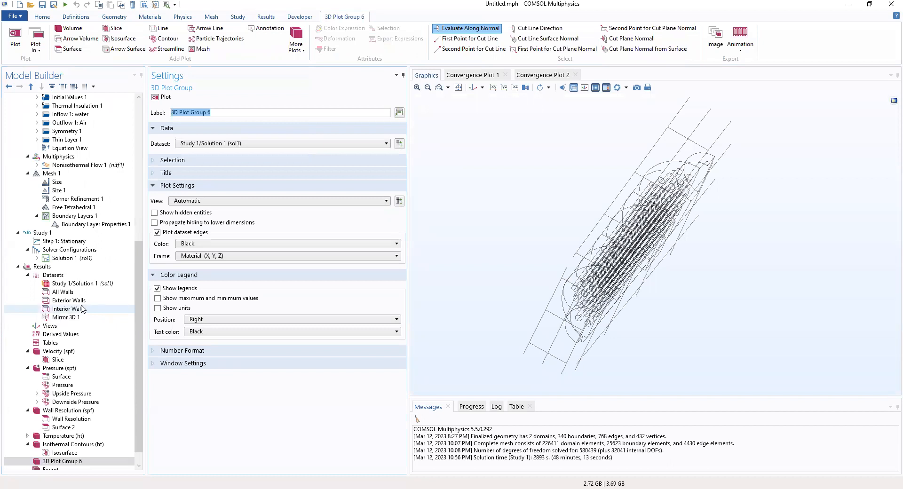
text(Te)
key(BackSpace)
key(BackSpace)
text(VELO)
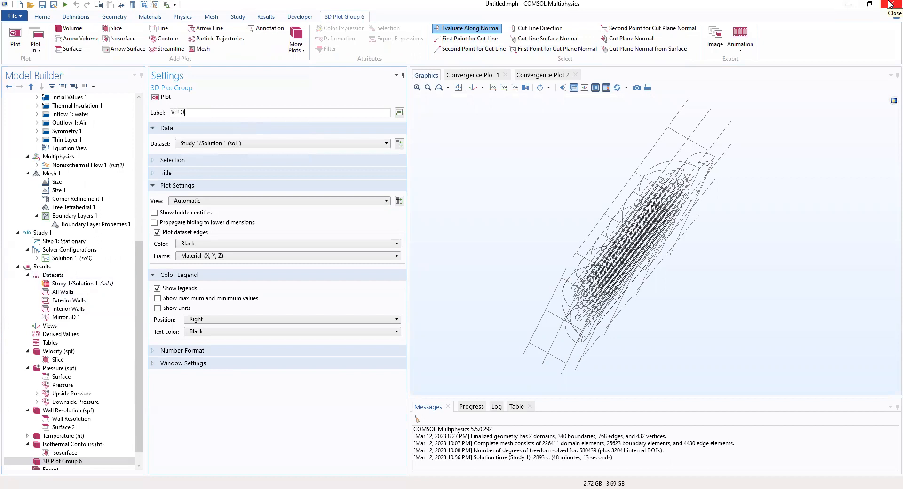
text(C)
text(STREAMLINES)
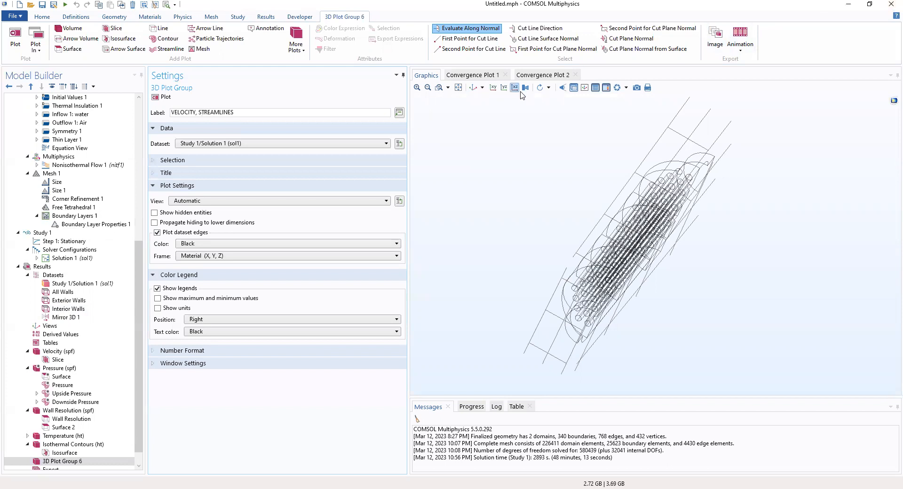
click(242, 145)
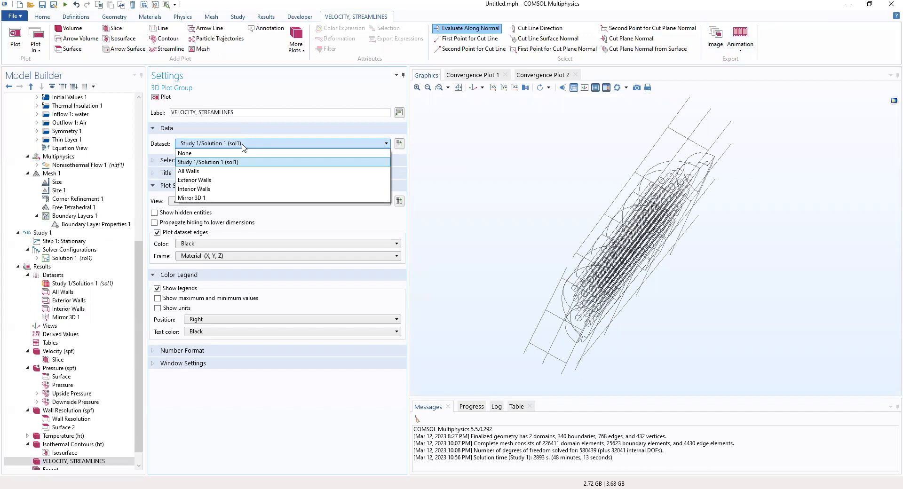
click(210, 198)
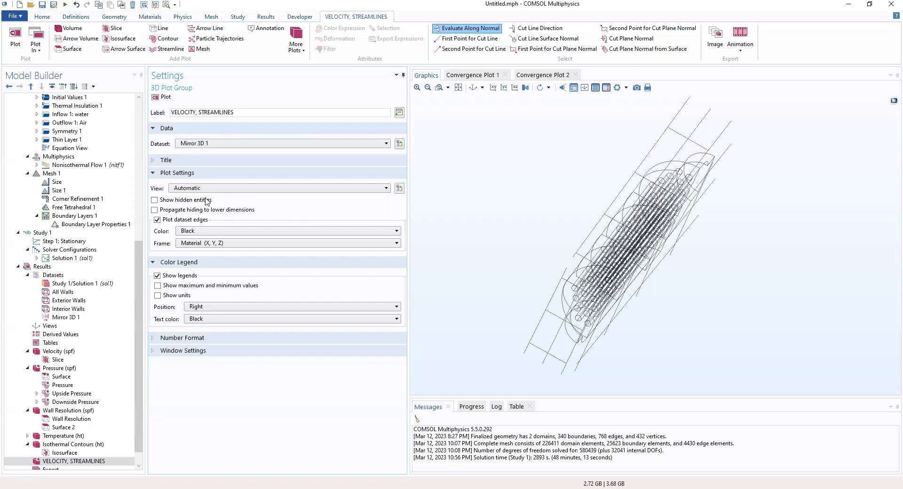
scroll(81, 451, down, 1)
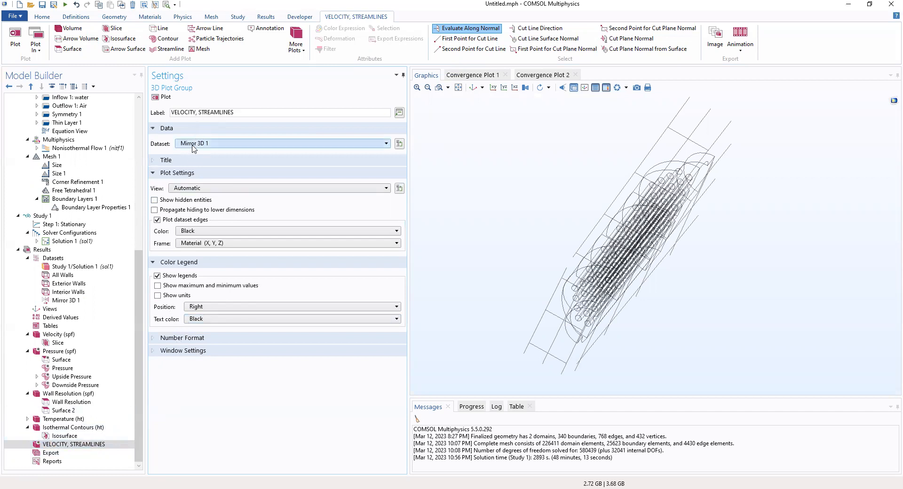
click(62, 446)
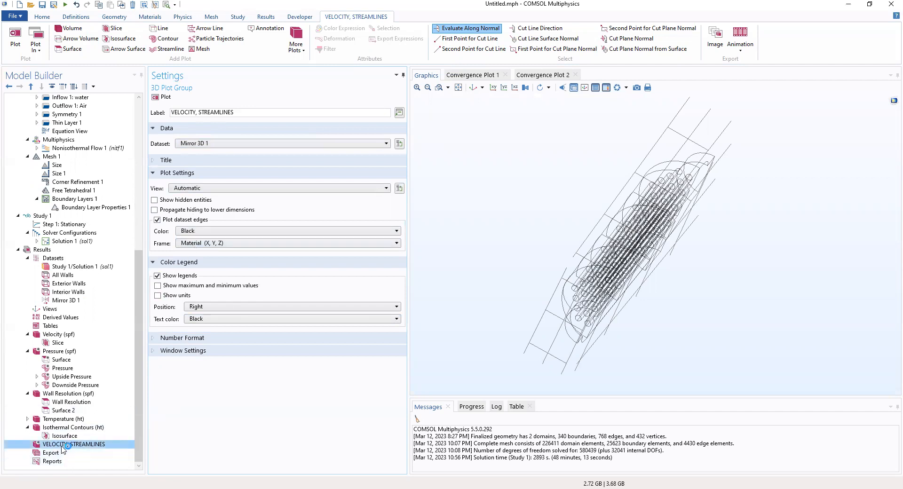
- Add a velocity Streamline 1 plot with 100 starting points and Tube line style
right_click(62, 447)
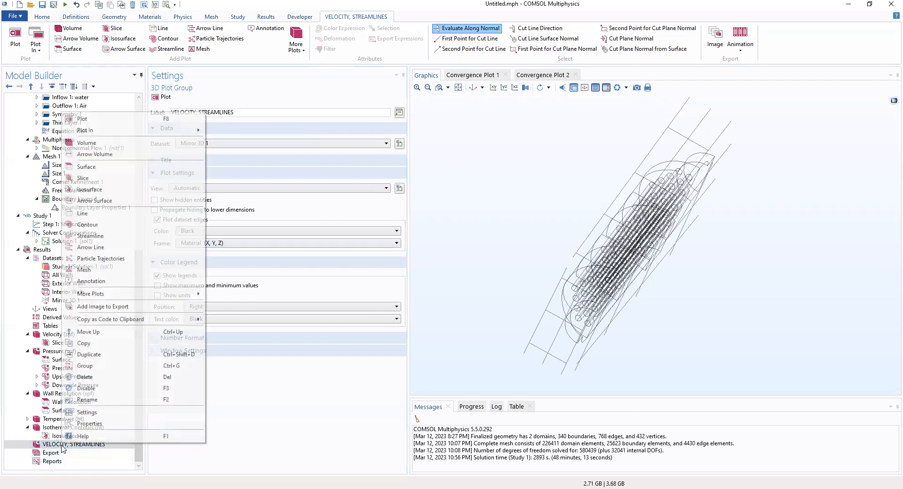
click(94, 237)
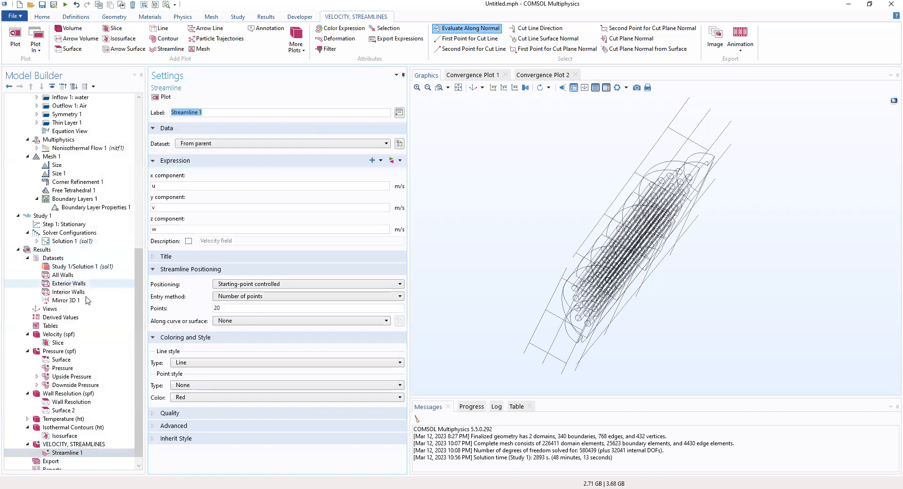
click(76, 456)
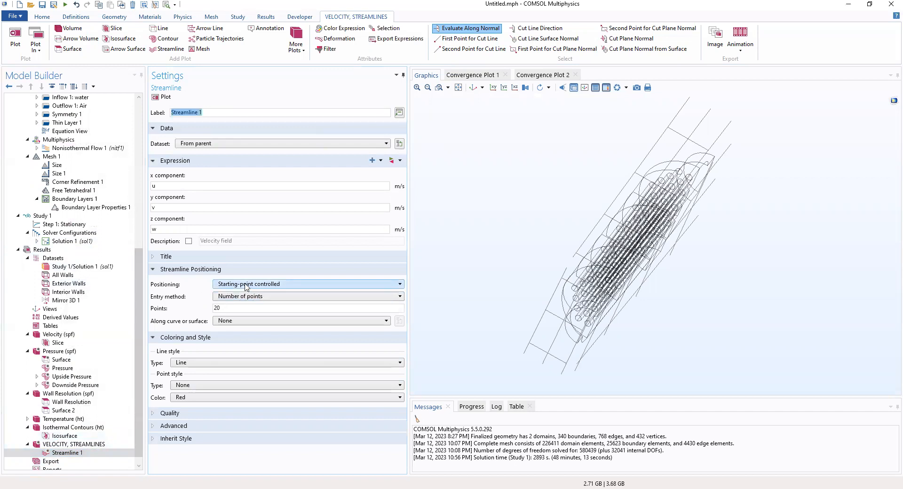
drag(224, 308, 194, 314)
text(100)
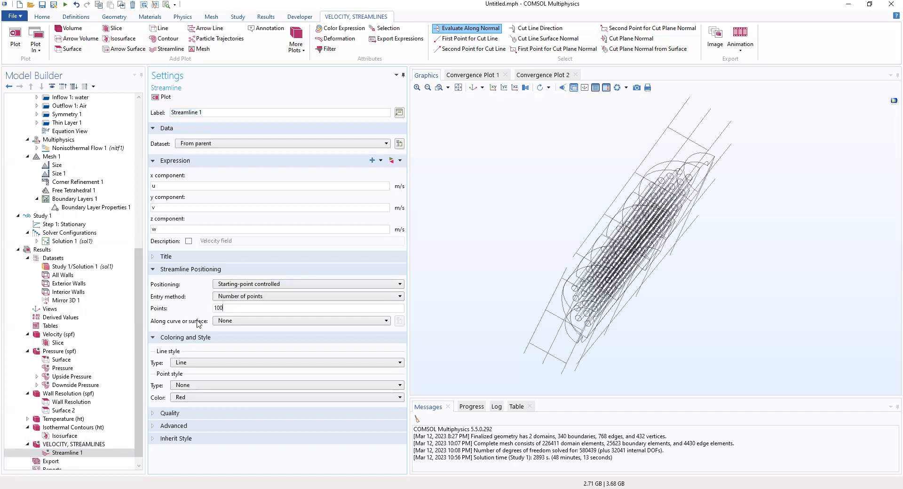
click(179, 364)
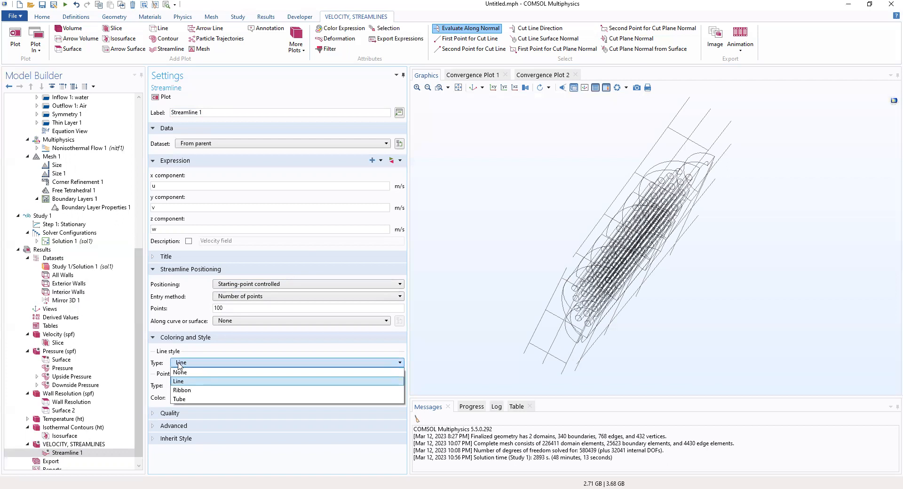
click(187, 400)
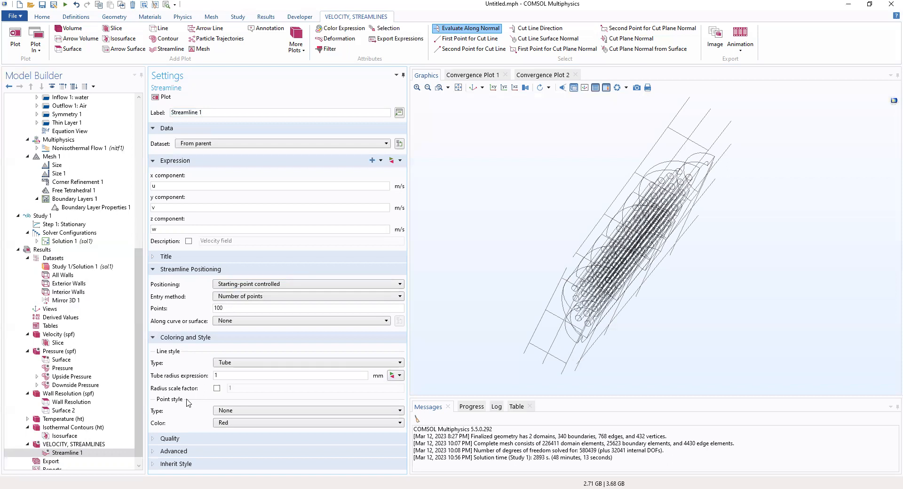
click(67, 453)
scroll(117, 448, down, 1)
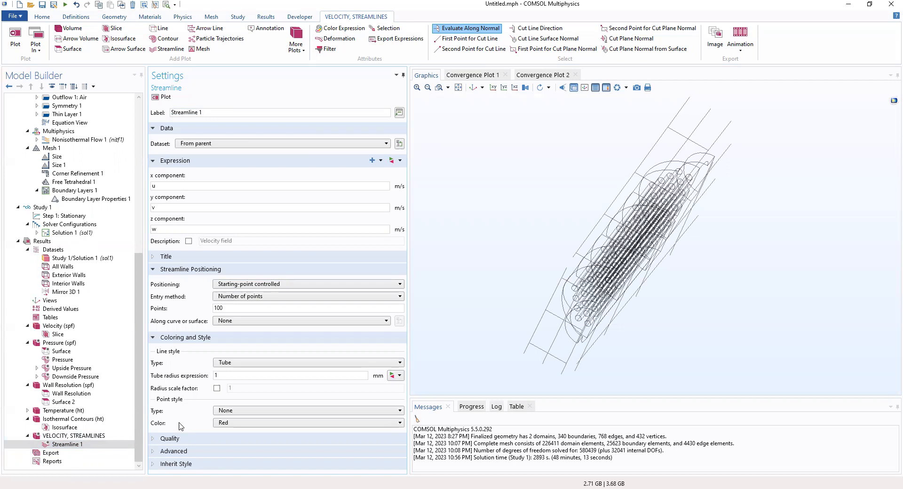
- Add a Color Expression to Streamline 1 and bring up its variable list via Replace Expression
right_click(92, 447)
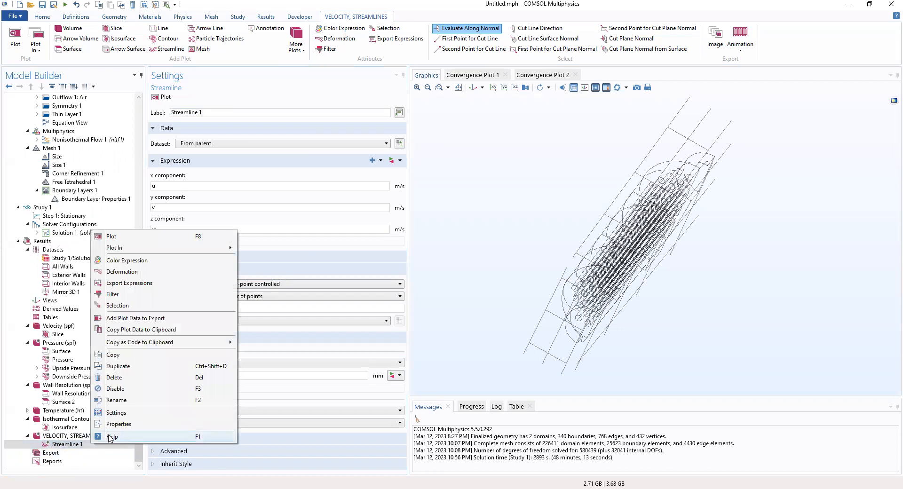
click(121, 262)
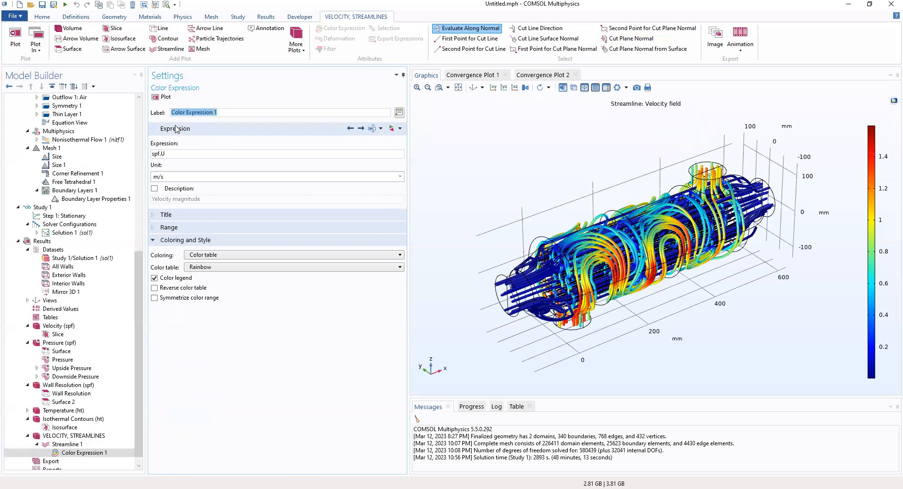
click(394, 128)
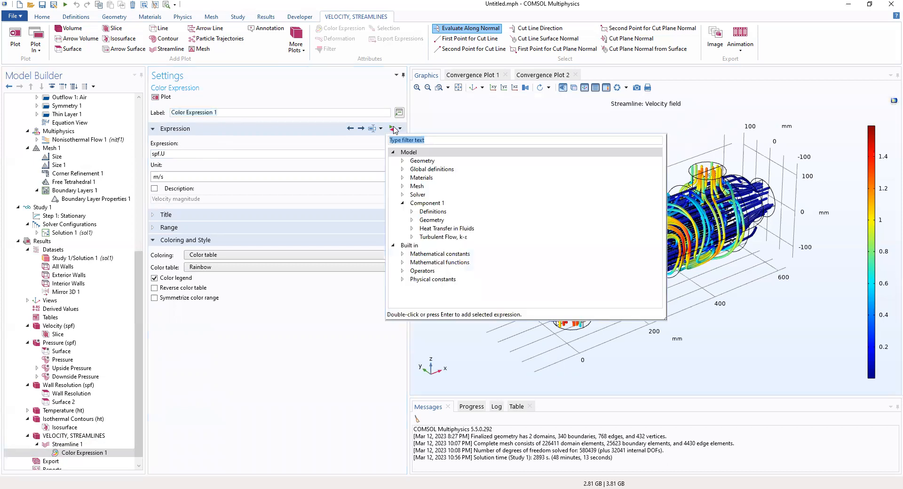
- Colour the streamlines by temperature T (K) using the Thermal colour table
click(412, 229)
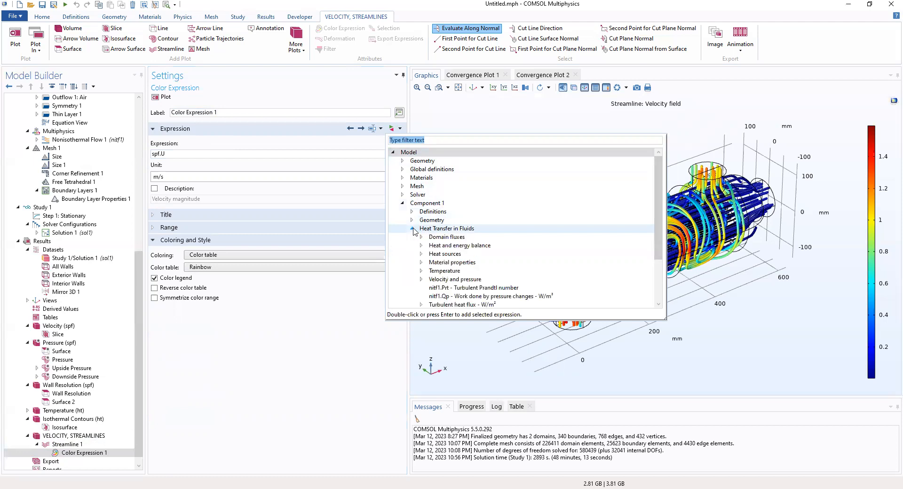
click(422, 271)
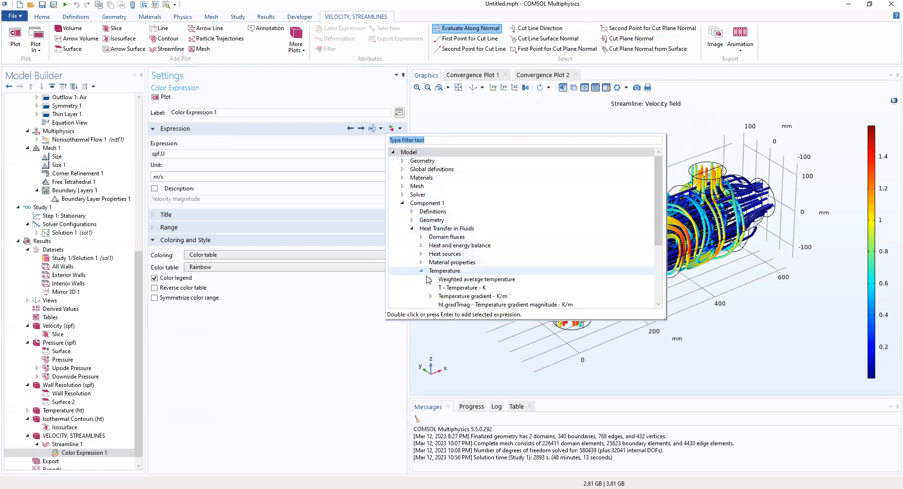
click(447, 288)
double_click(447, 289)
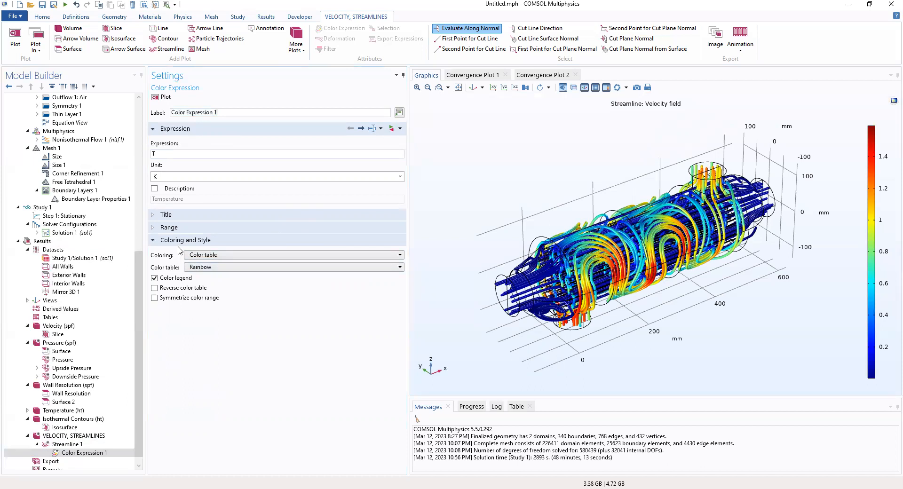
click(201, 255)
click(206, 264)
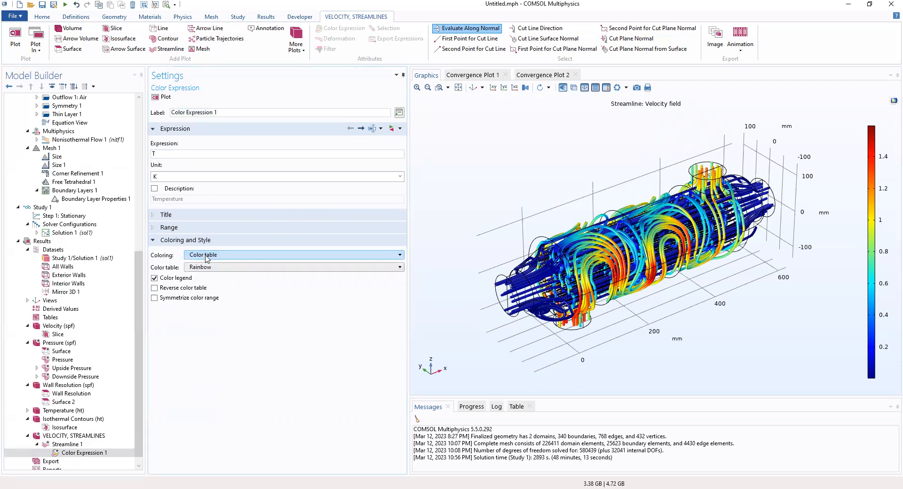
click(211, 268)
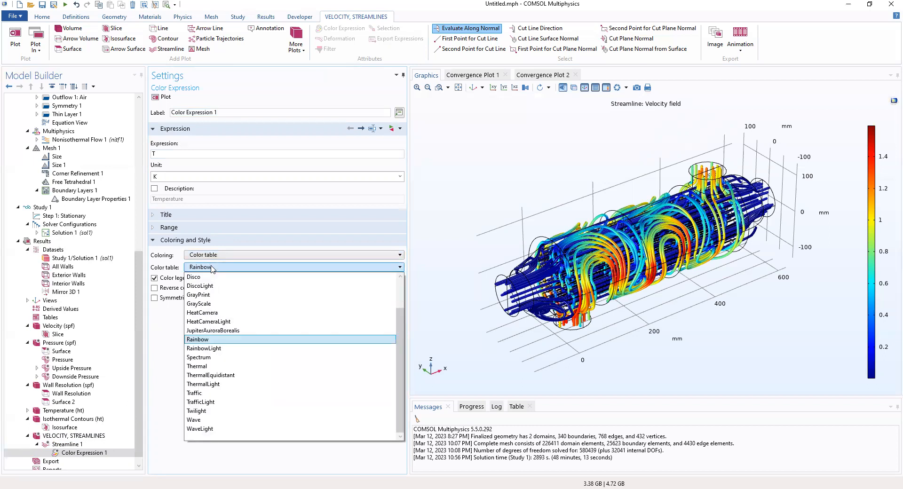
click(205, 367)
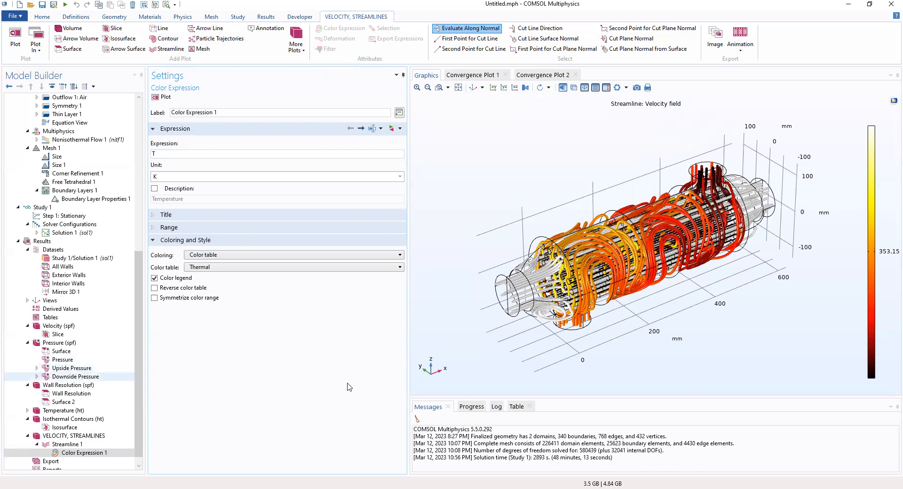
- Rotate the temperature-coloured streamline plot to view the exchanger from its other side
drag(736, 296, 667, 292)
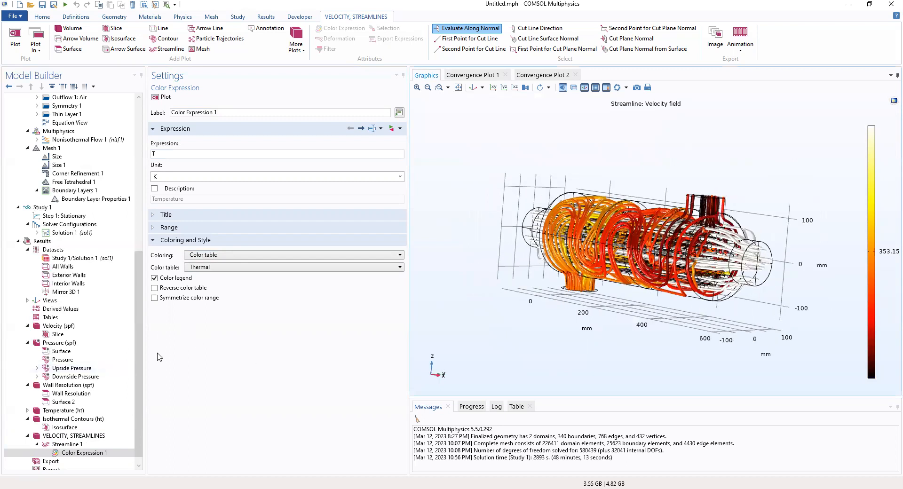
click(43, 243)
- Create Global Evaluation 1 under Derived Values from the Results ribbon
right_click(44, 243)
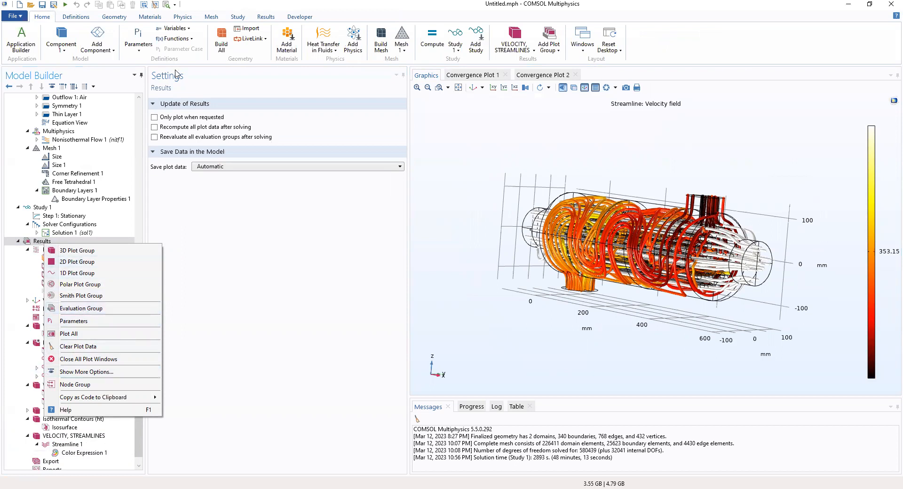
click(267, 17)
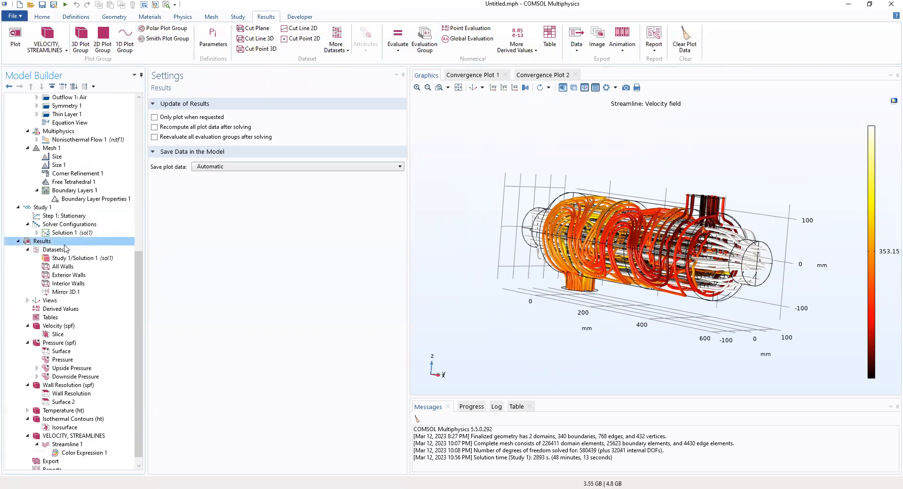
scroll(52, 315, down, 1)
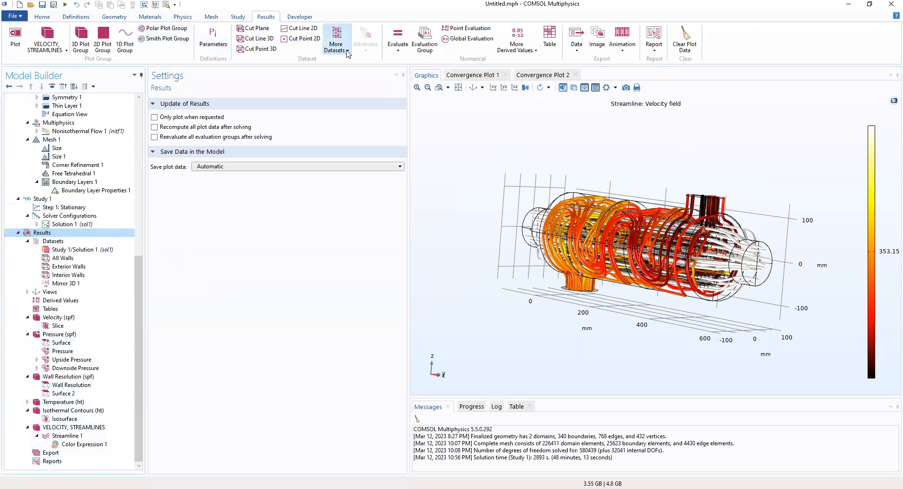
click(398, 51)
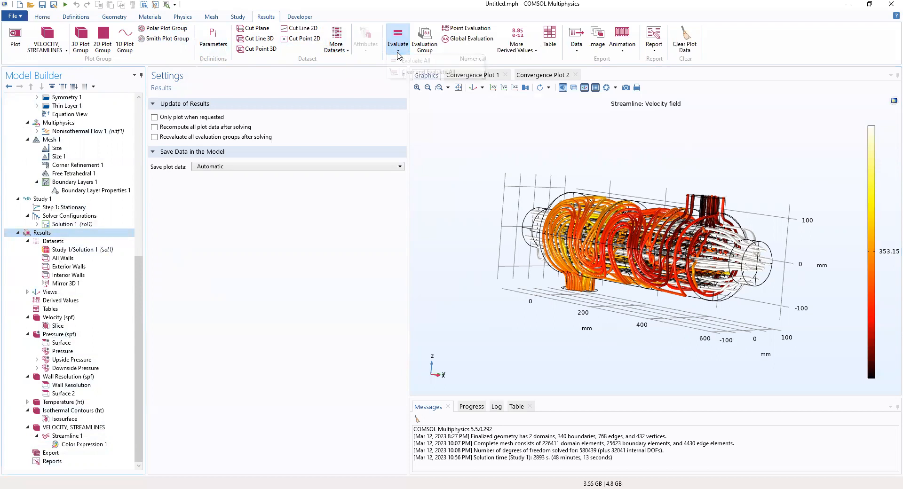
click(470, 38)
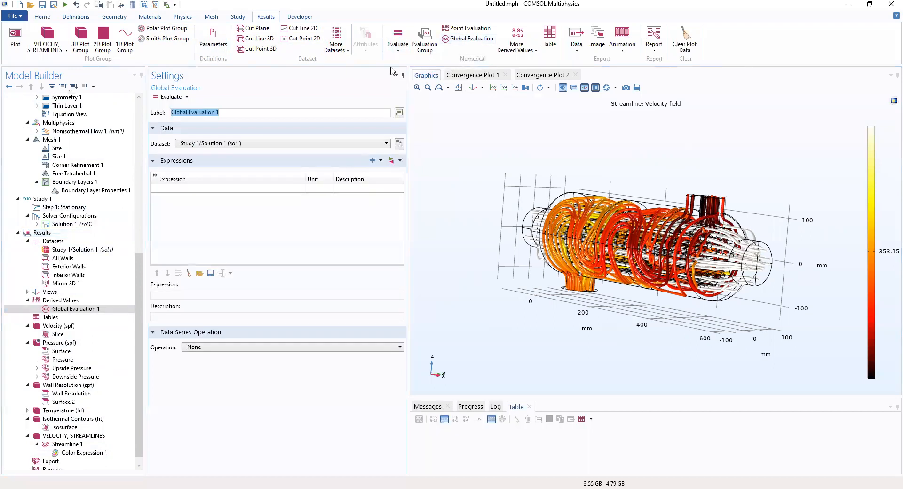
- Label Global Evaluation 1 'Heat Transfer Coefficient in the shell and tube exchanger'
click(65, 312)
text(HEAT)
key(BackSpace)
key(BackSpace)
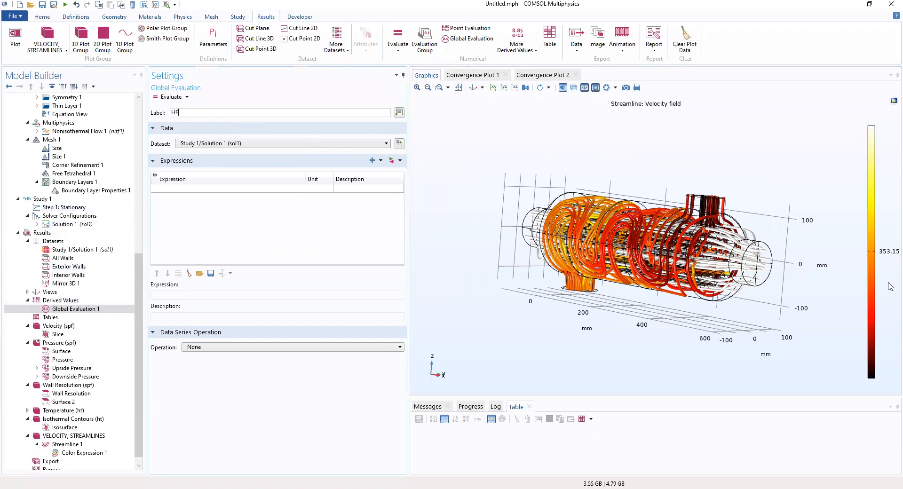
text(eat Transfer Coefficient)
key(BackSpace)
key(BackSpace)
key(BackSpace)
text(n the shell and tube exch)
key(BackSpace)
text(changer)
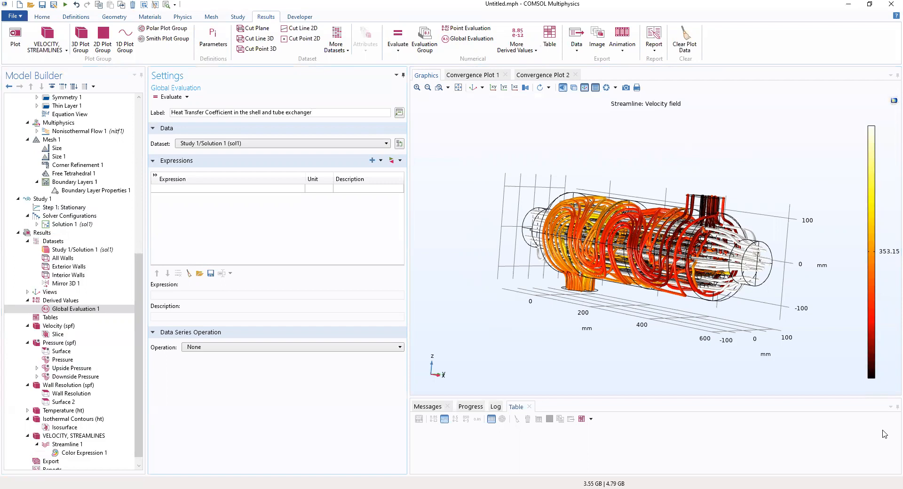
click(241, 190)
- Enter the expression aveop1(abs(nitf1.qwf_u))/(T_water-T_air) in the Expressions table
click(241, 192)
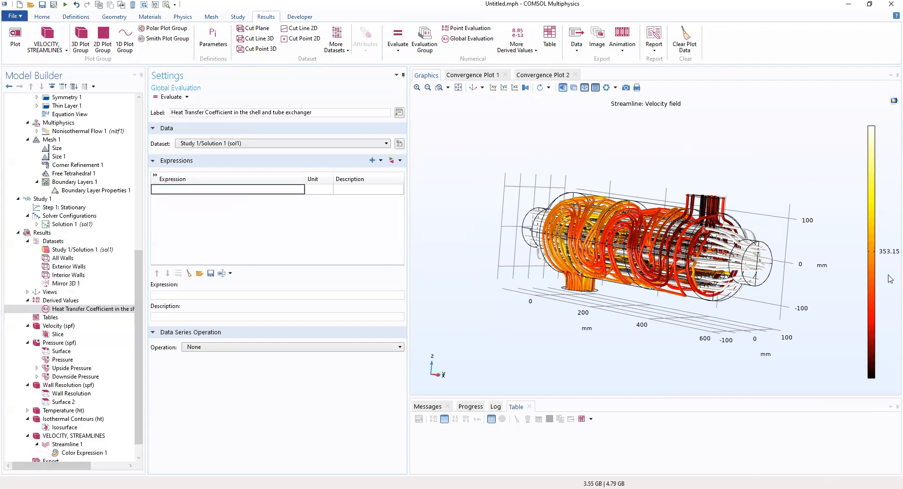
scroll(118, 200, up, 10)
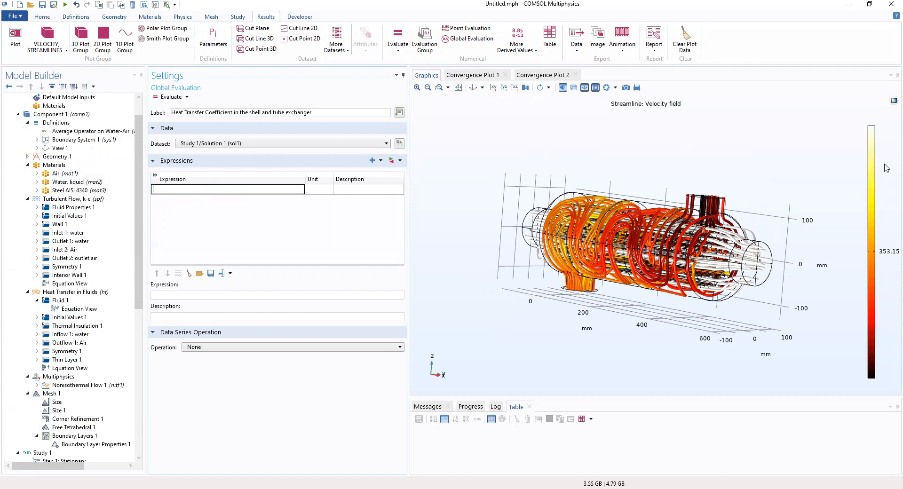
text(aveop)
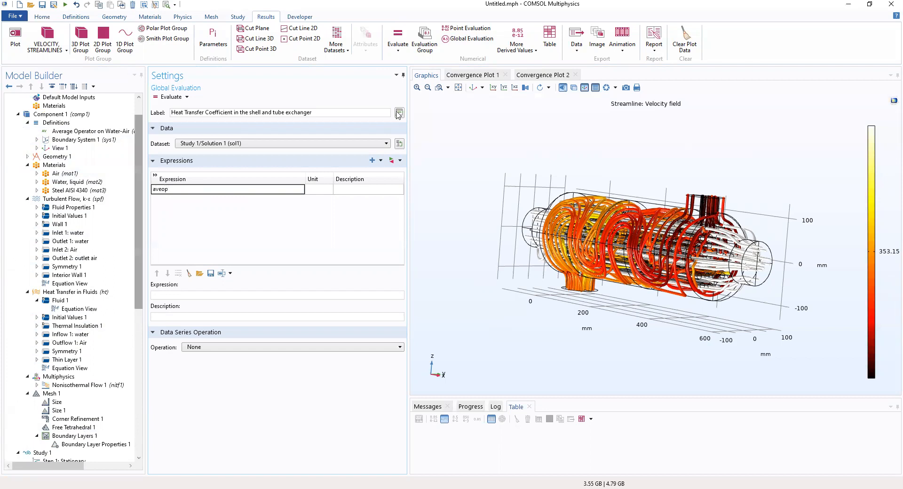
drag(146, 144, 195, 144)
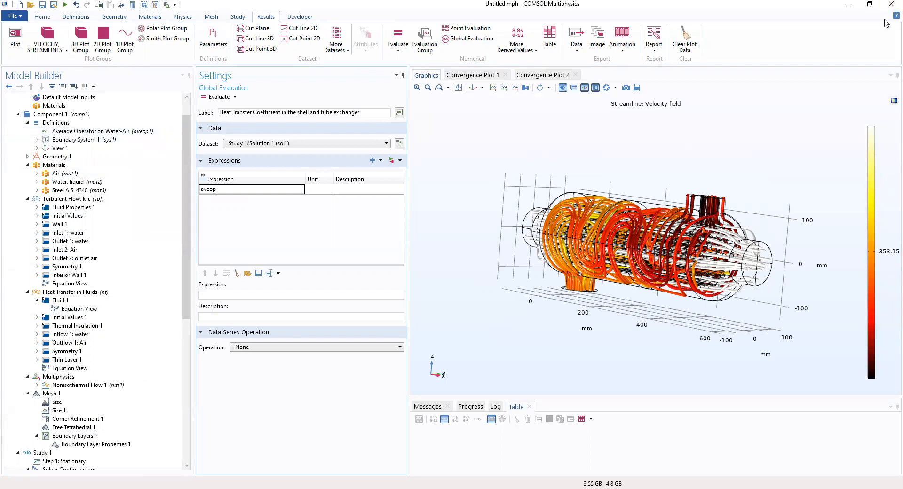
text(1(abs(ni)
text(tf1.qw)
text(f_u))/()
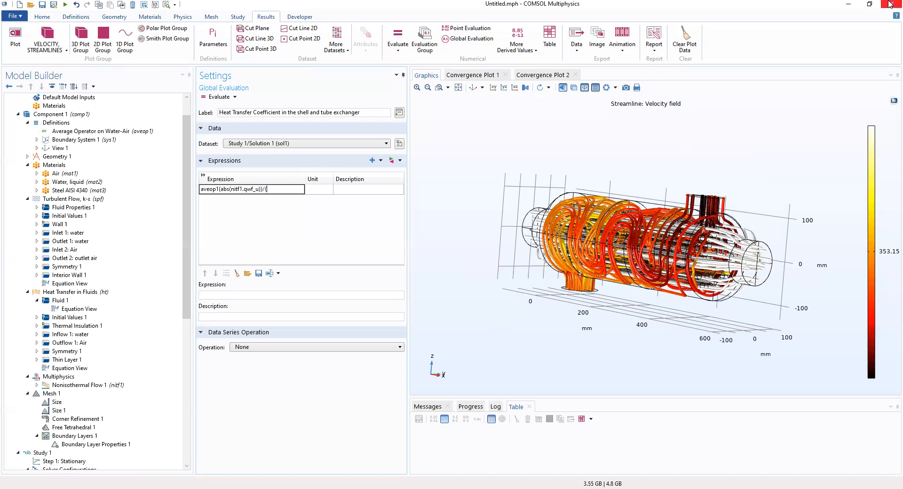
text(T_water-T_air))
- Evaluate the heat transfer coefficient, giving 7.4754E-4 W/(m^2*K) in Table 1
click(338, 196)
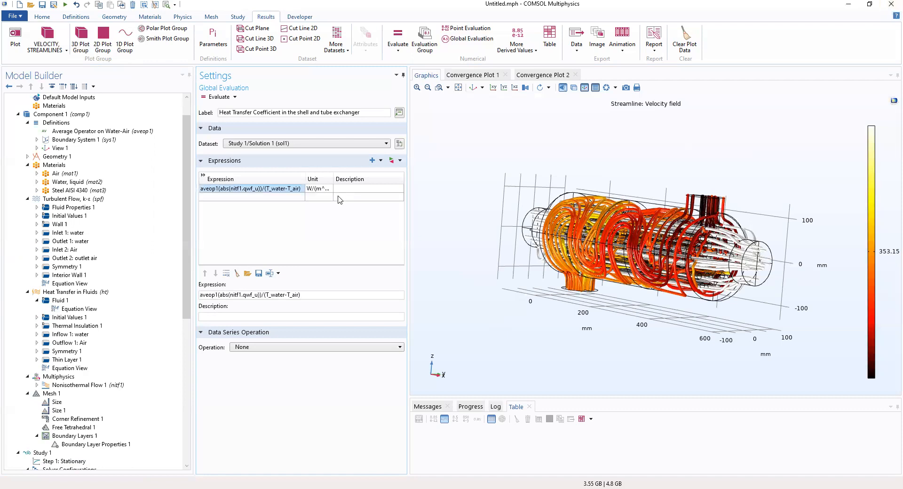
mouse_move(333, 179)
mouse_down()
mouse_move(354, 179)
mouse_move(330, 174)
mouse_up()
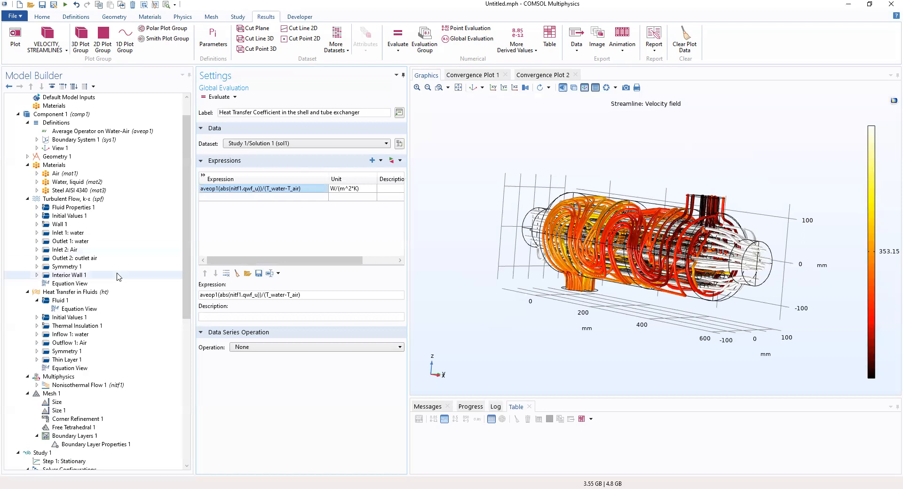
click(217, 97)
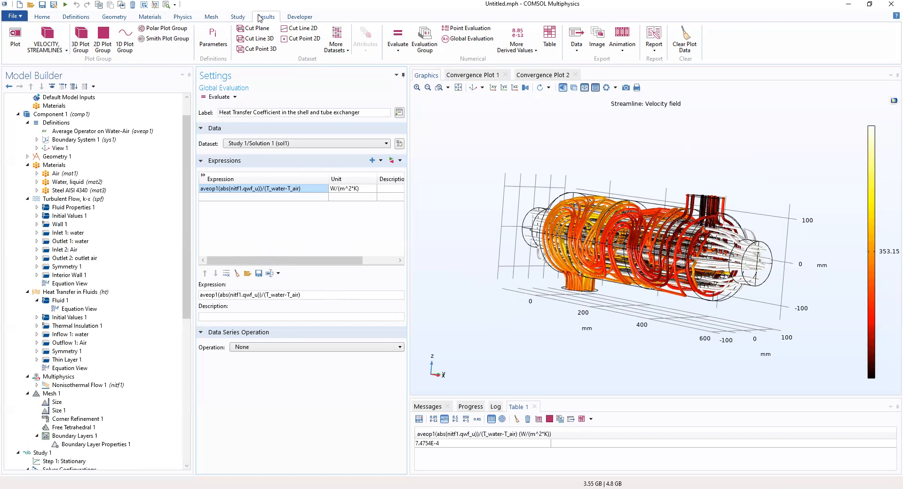
- Open the More Derived Values list on the Results ribbon
click(526, 38)
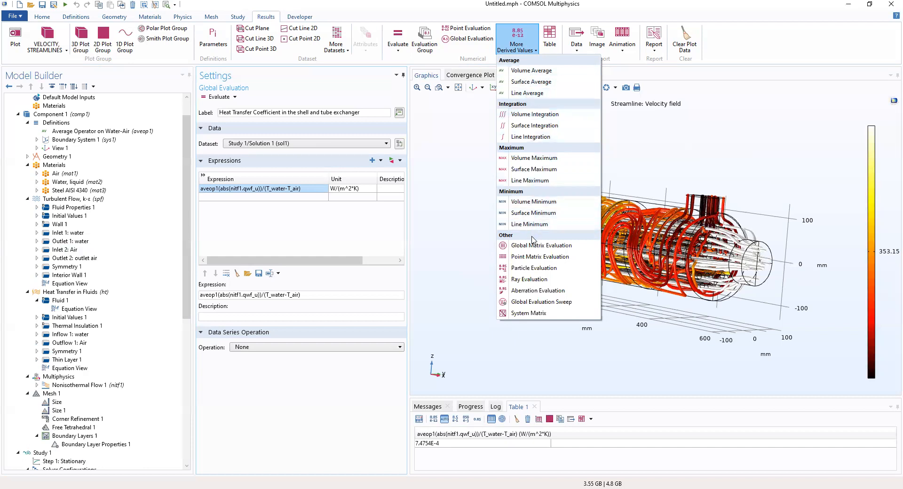
- Add a Surface Average labelled 'Inlet Pressure, water' over the Inlet Water boundary
click(529, 84)
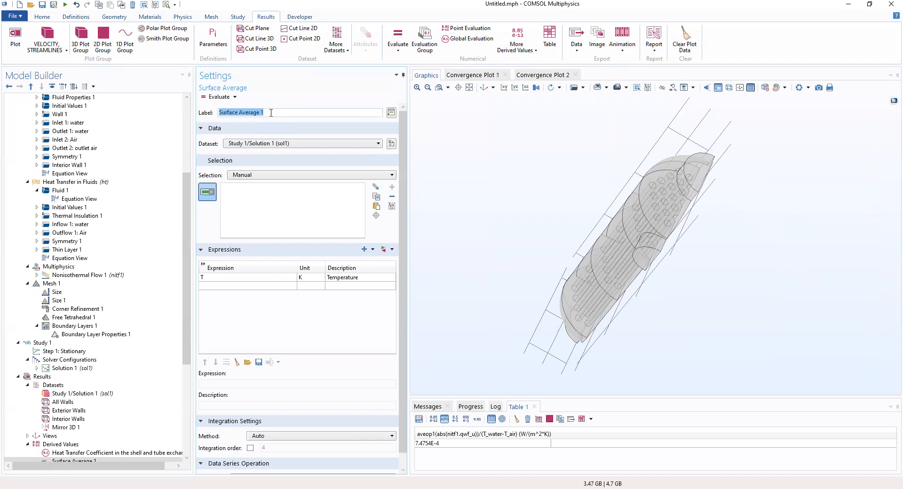
key(BackSpace)
text(Inlet Pressure, water)
click(239, 177)
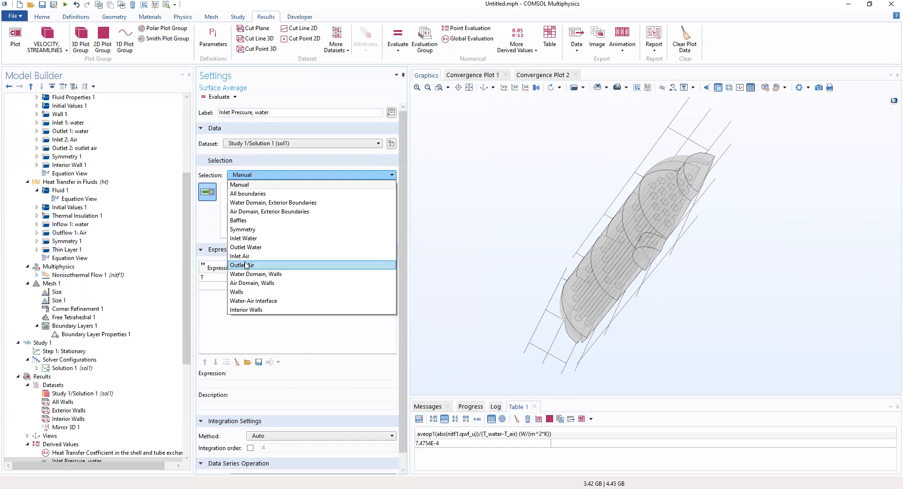
click(243, 238)
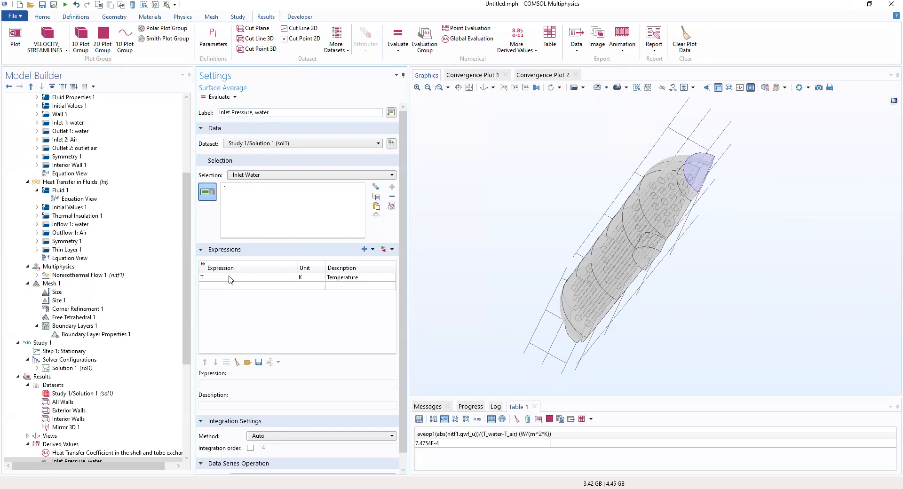
- Replace the expression with Turbulent Flow pressure p and evaluate, giving 38.424 Pa
click(383, 251)
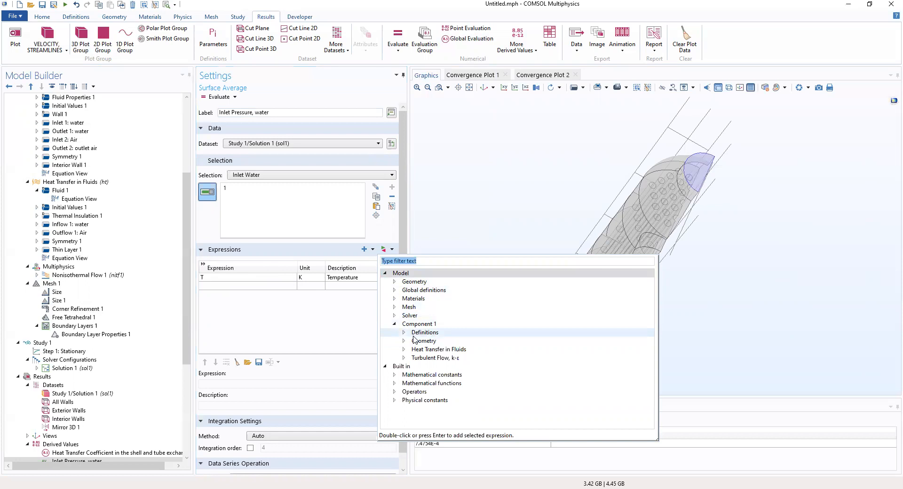
click(404, 359)
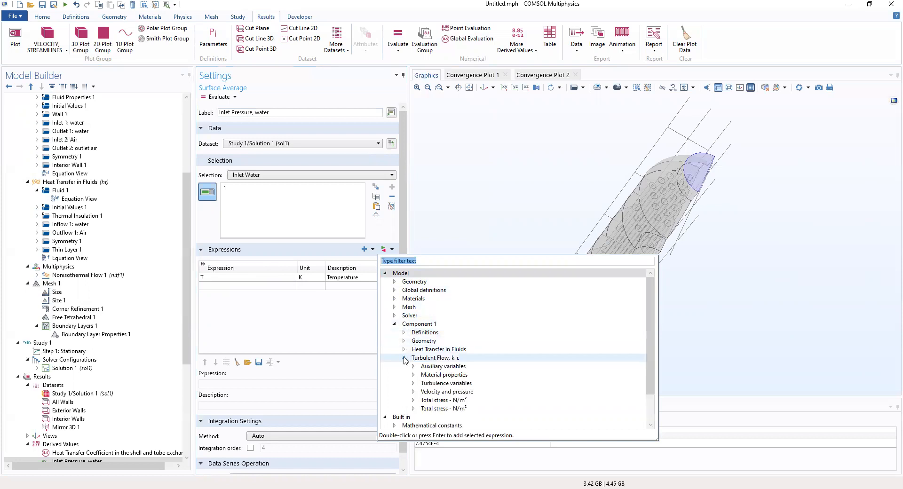
click(413, 392)
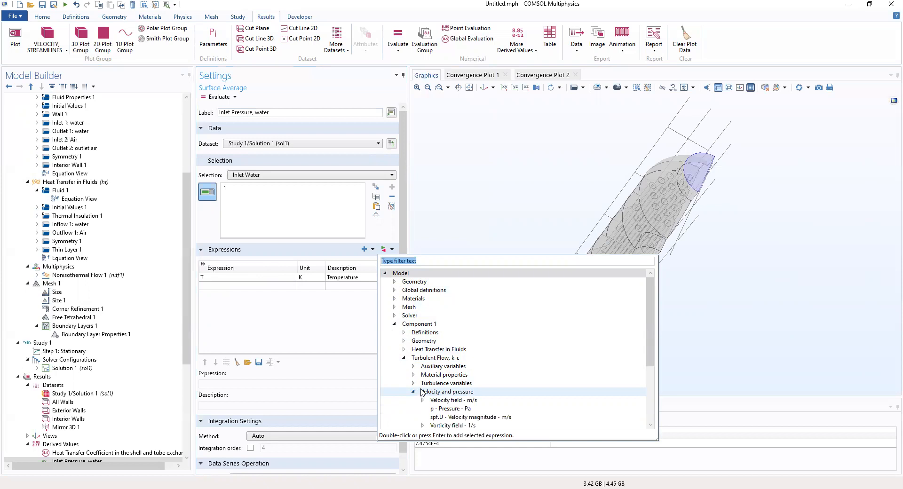
scroll(422, 392, down, 1)
click(457, 384)
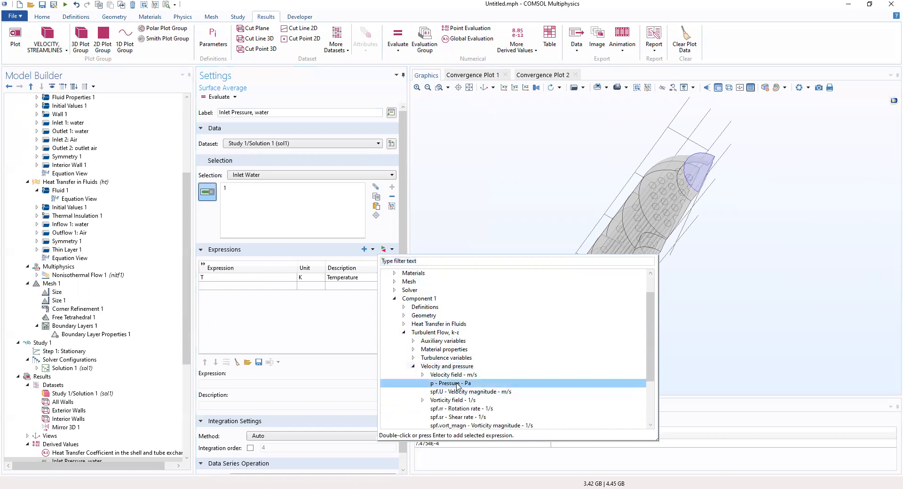
double_click(456, 384)
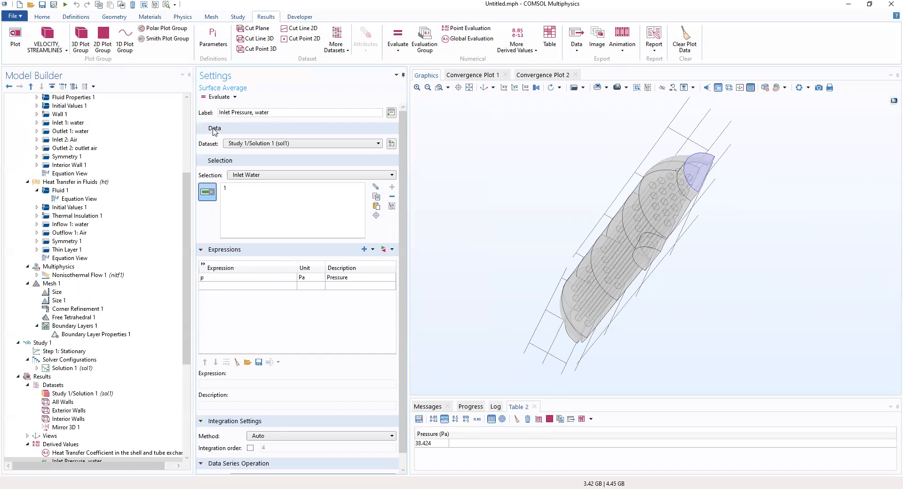
click(62, 378)
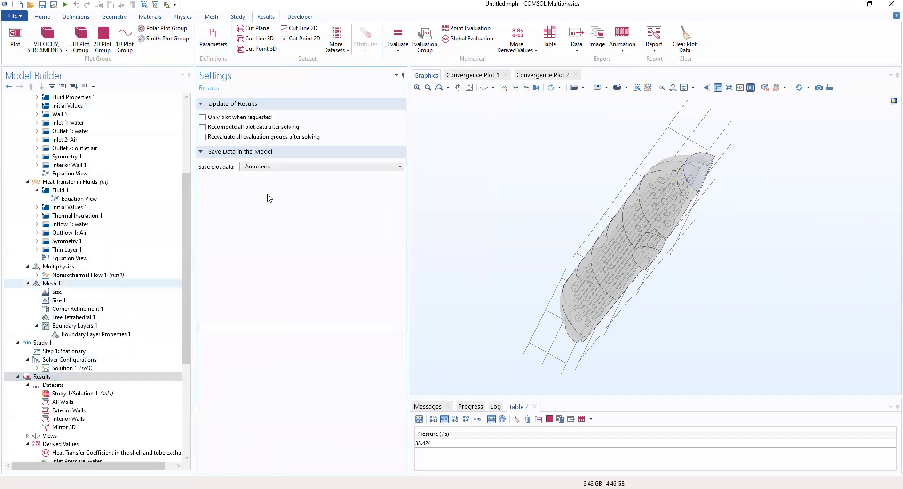
- Add another Surface Average labelled 'Inlet Pressure, Air' and open its selection list
click(526, 45)
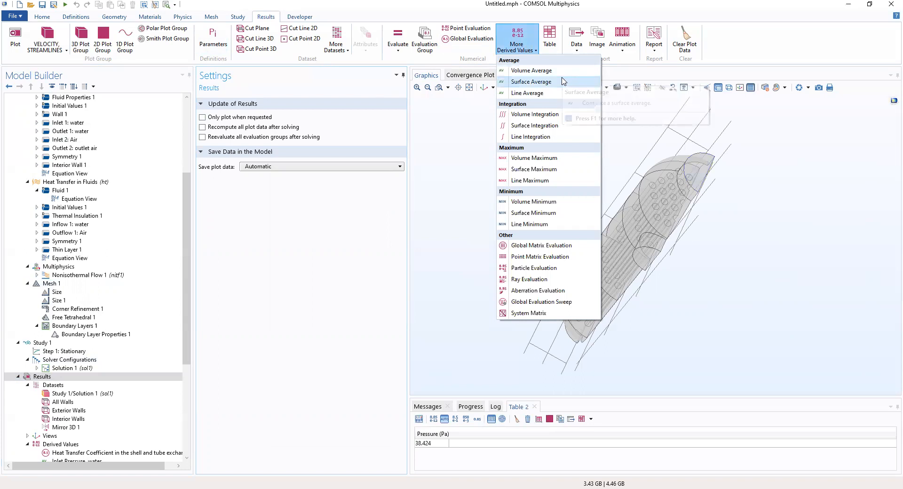
click(532, 82)
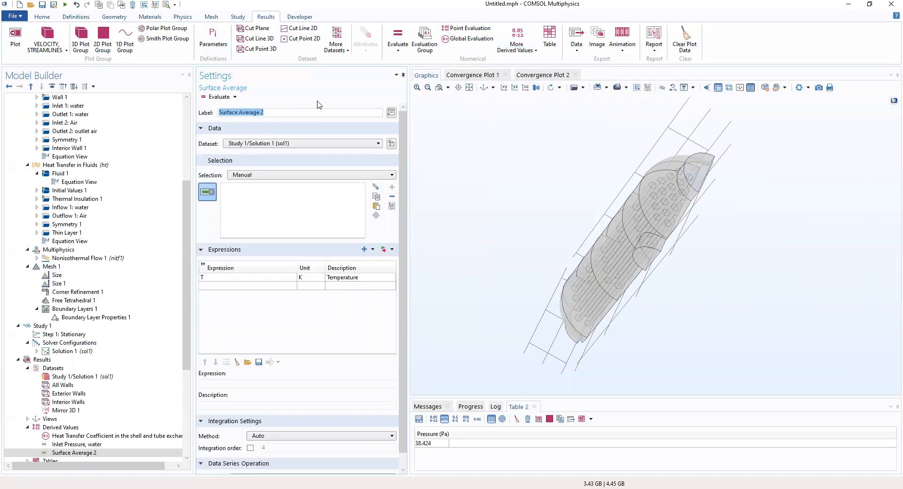
text(Inlet Pressure, Air)
click(245, 174)
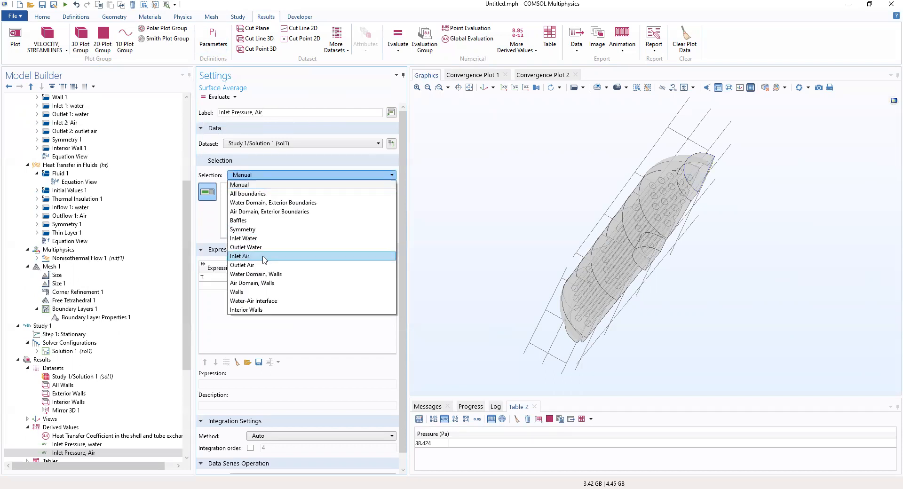
- Average pressure p over the Inlet Air boundary and evaluate, giving 9.2150 Pa
click(264, 256)
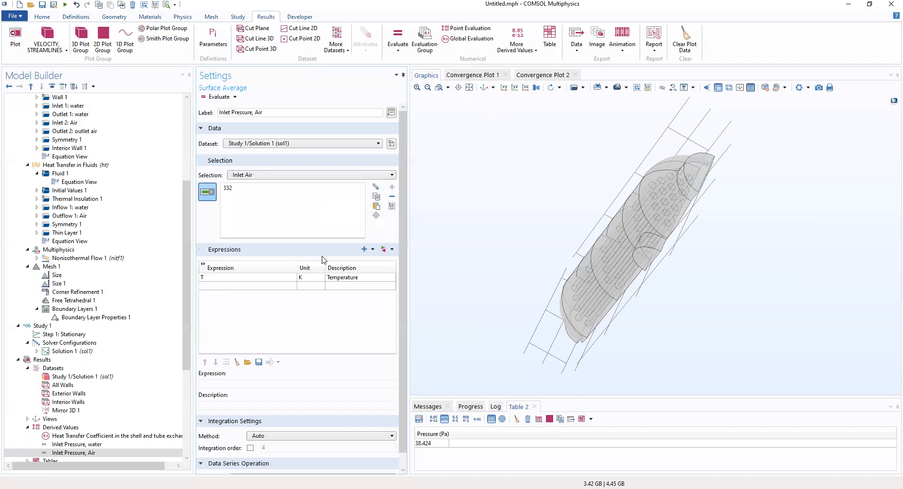
click(383, 250)
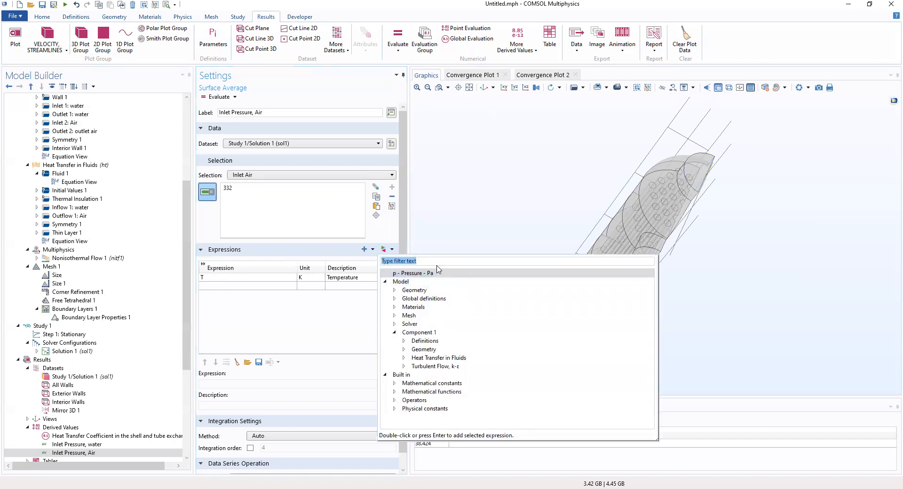
click(404, 367)
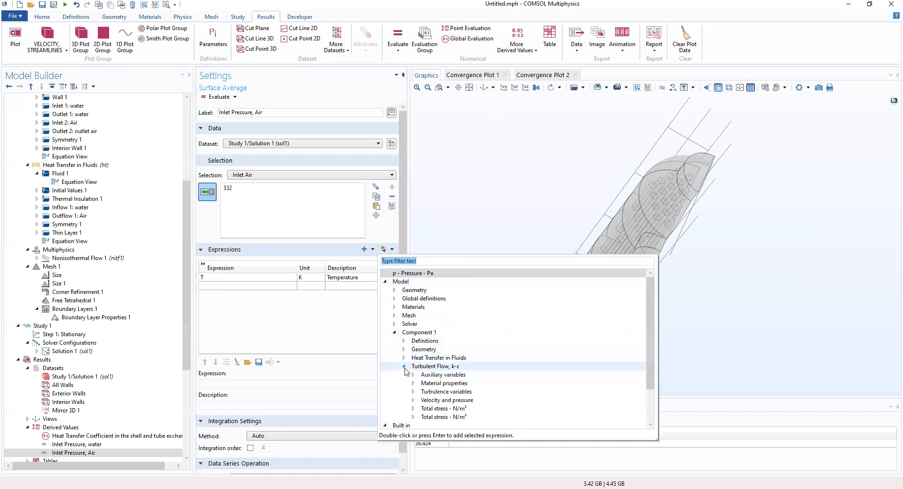
click(414, 400)
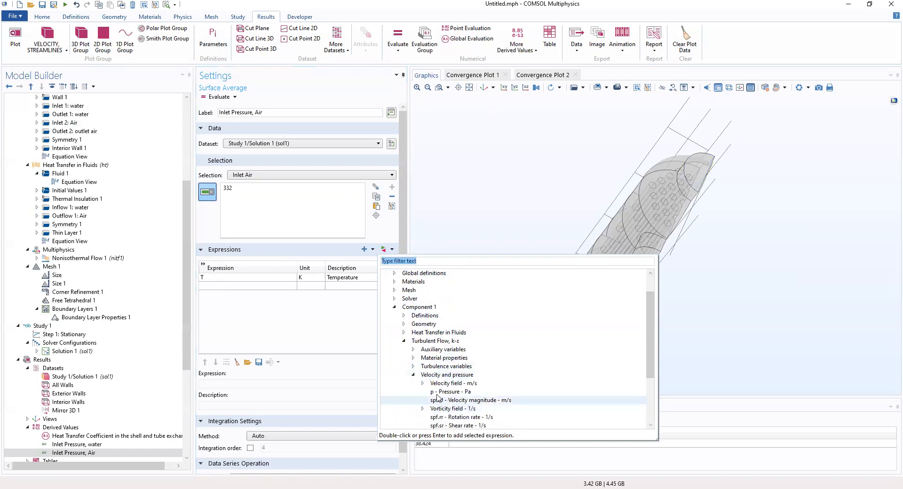
double_click(445, 391)
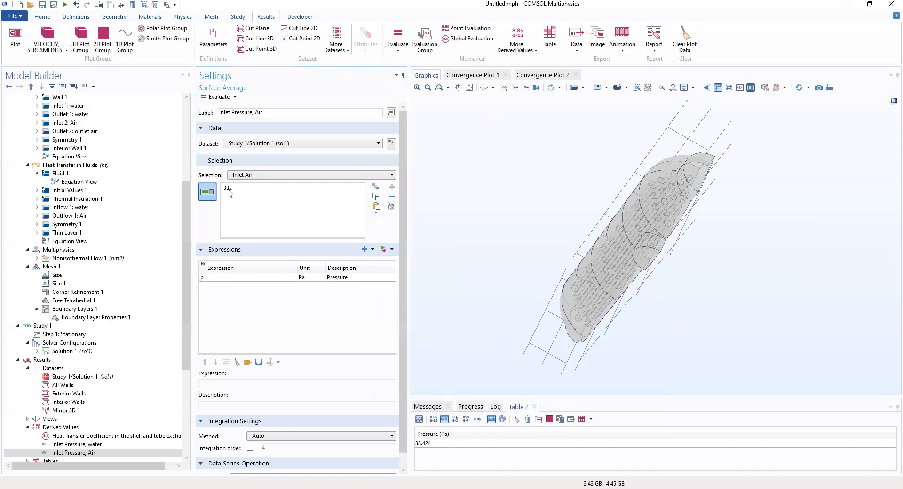
click(219, 97)
scroll(74, 330, down, 2)
scroll(74, 333, down, 4)
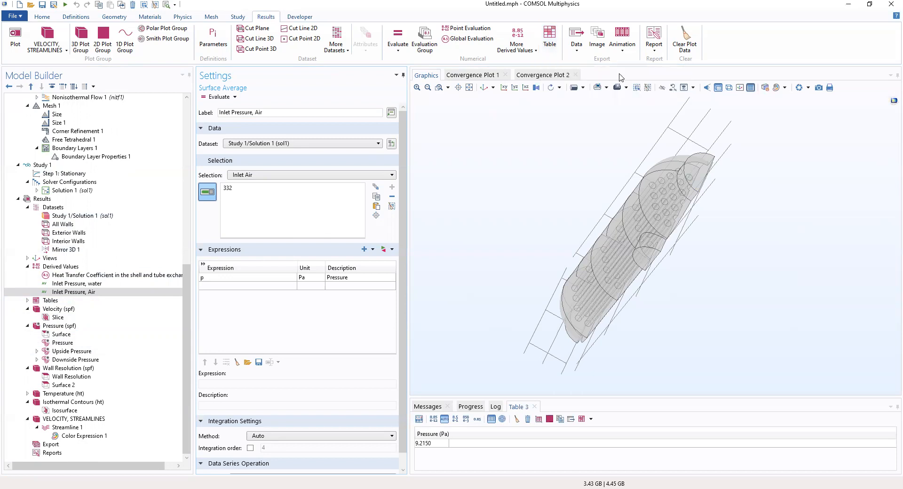
- Create an empty results table and browse the existing tables, including the empty fourth one
click(550, 40)
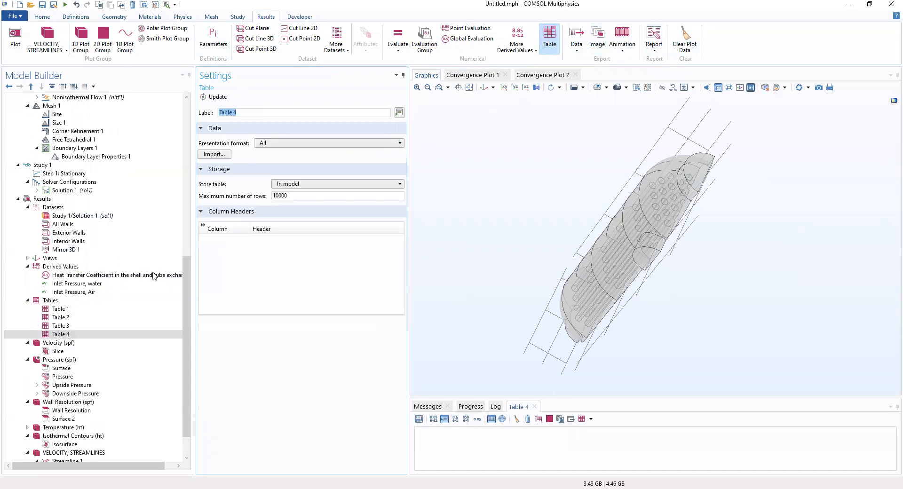
click(51, 300)
click(60, 309)
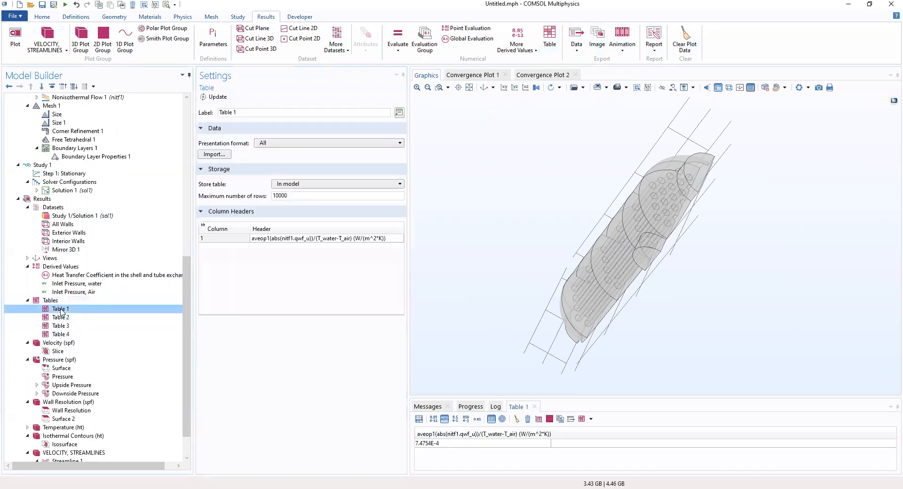
click(61, 318)
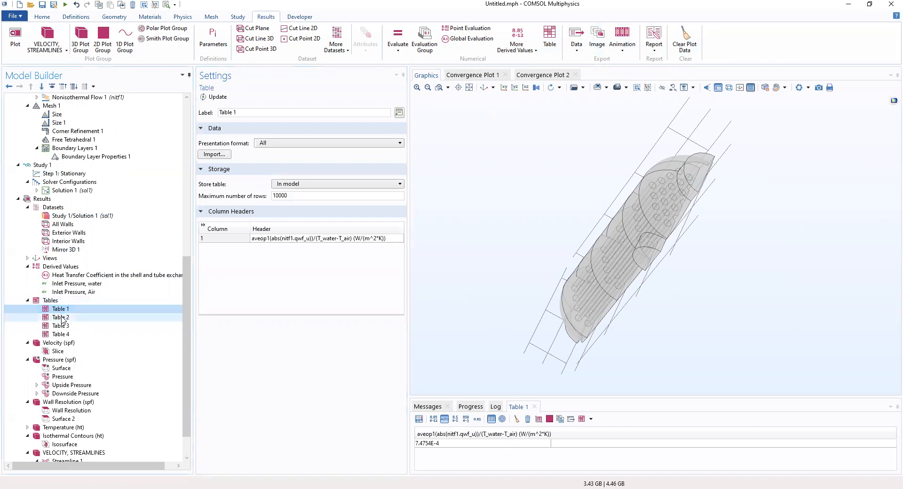
click(62, 326)
click(66, 335)
click(67, 326)
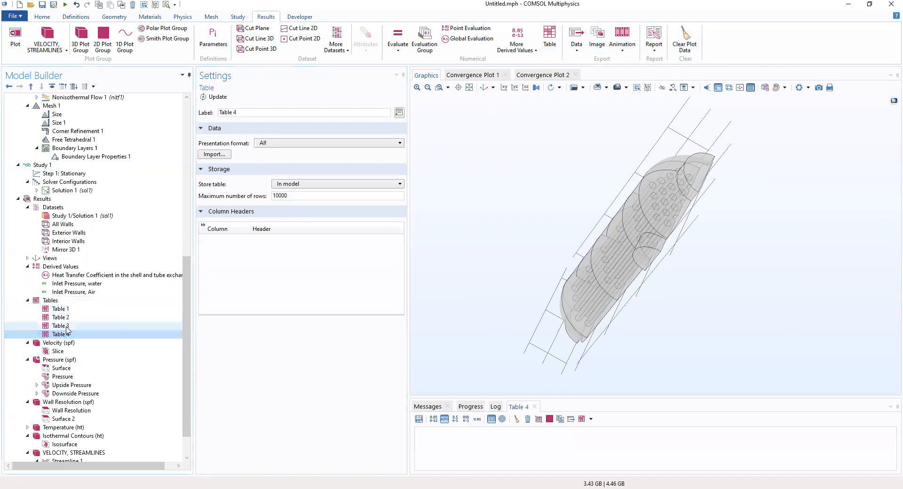
click(64, 318)
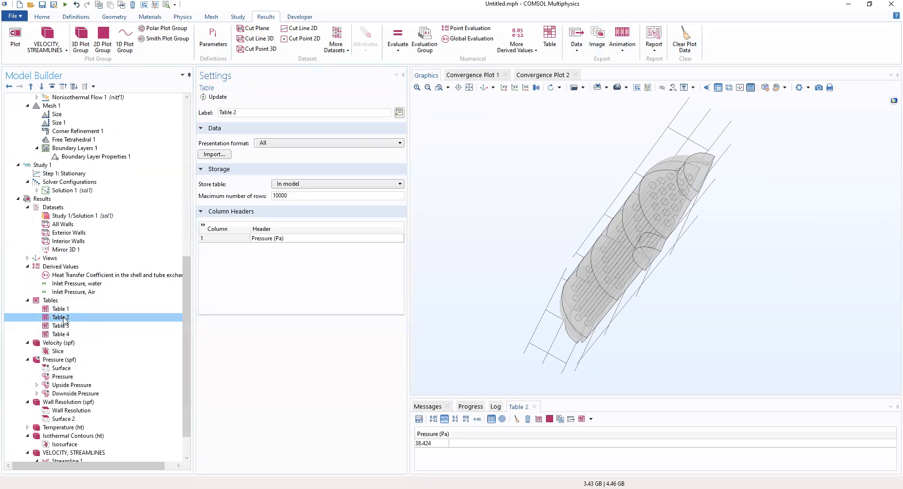
click(65, 310)
- Compare the tables and settle on Table 2 with the 38.424 Pa water inlet pressure
click(64, 316)
click(65, 326)
click(62, 335)
click(59, 326)
click(58, 318)
click(57, 310)
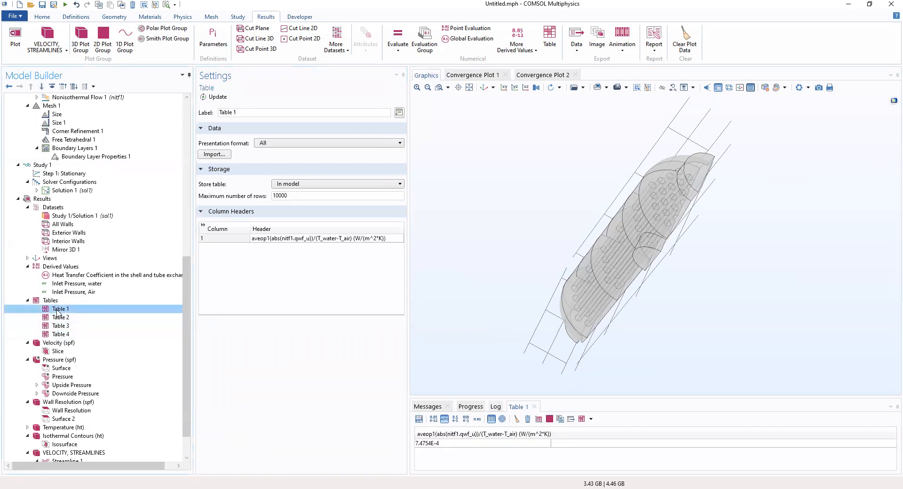
click(59, 318)
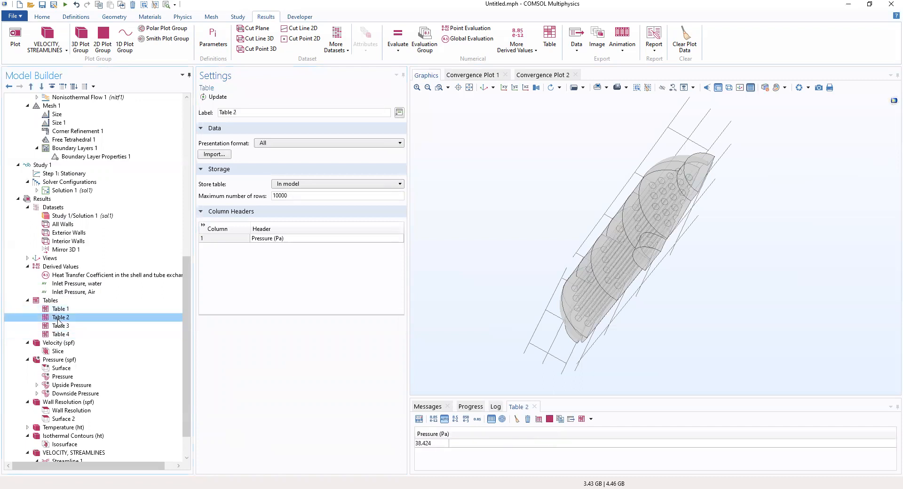
click(60, 326)
click(61, 319)
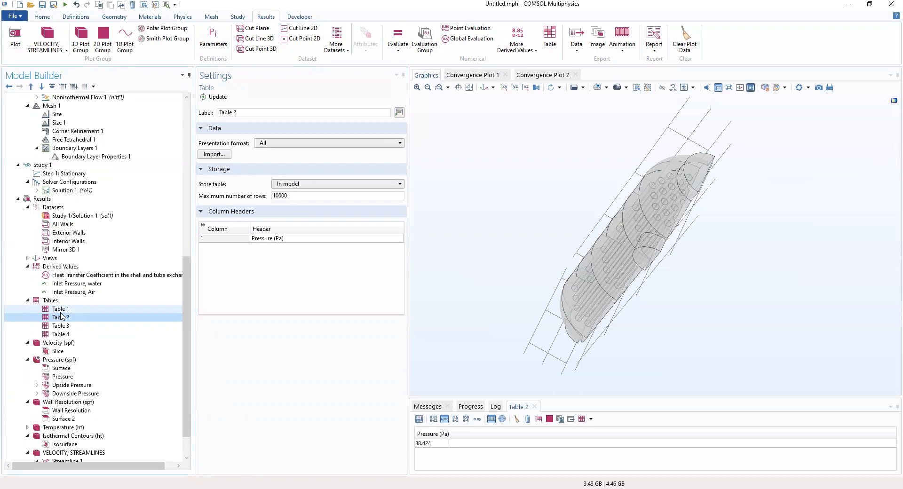
scroll(66, 334, down, 1)
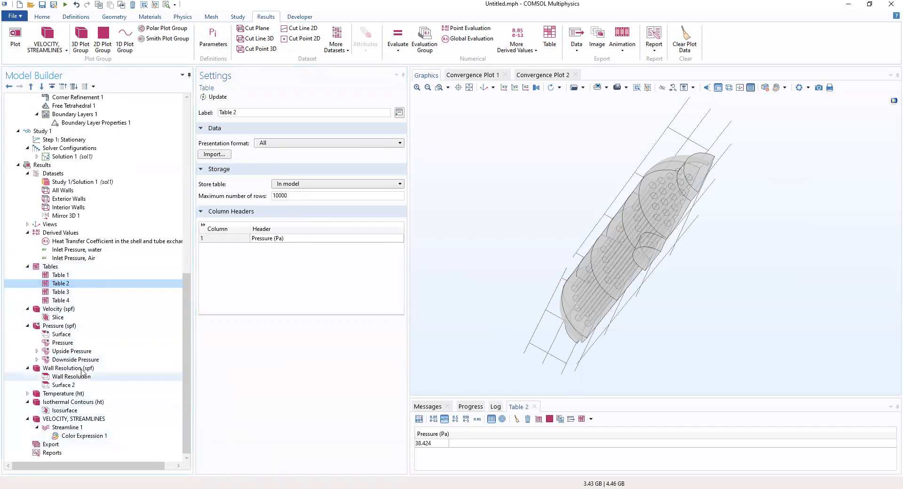
scroll(73, 306, up, 4)
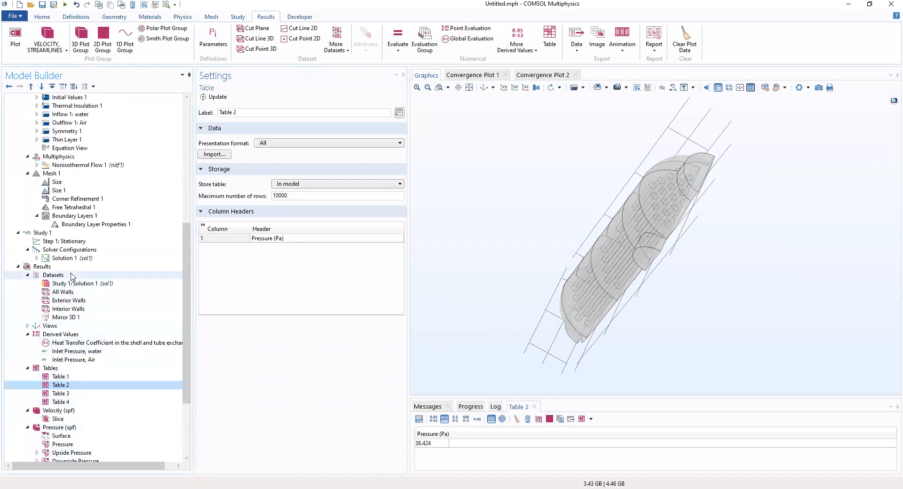
- Compare the Inlet Pressure, water and Inlet Pressure, Air evaluations
click(74, 351)
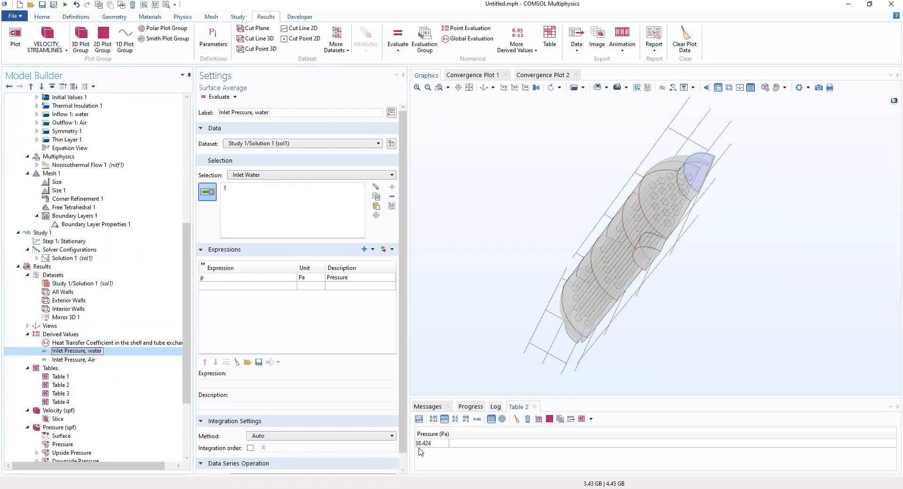
click(71, 360)
click(77, 354)
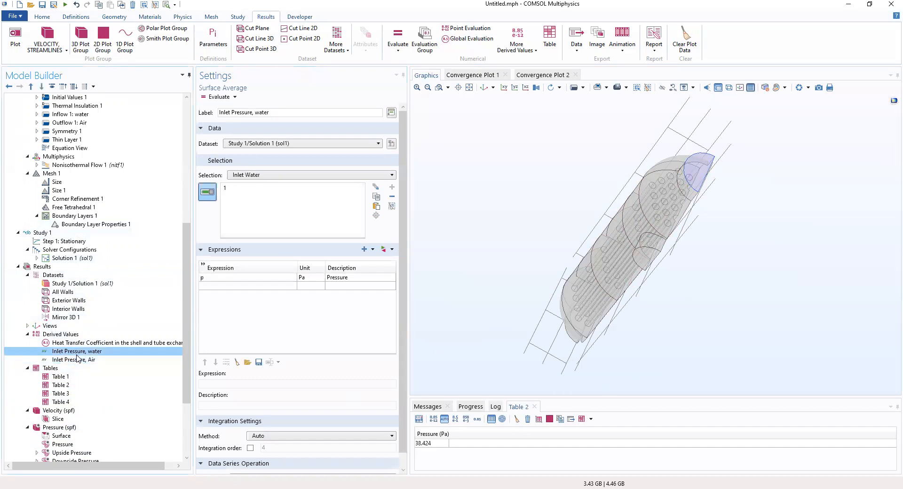
click(77, 360)
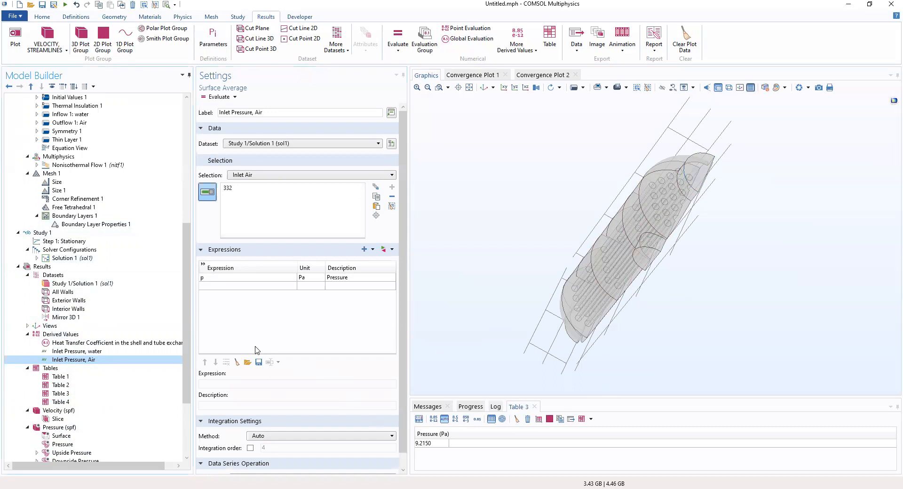
click(92, 352)
click(89, 360)
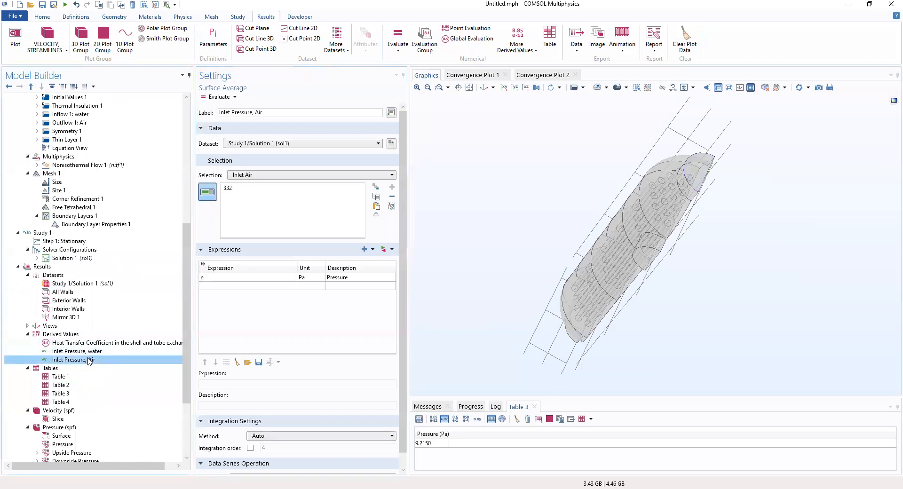
click(89, 351)
click(89, 360)
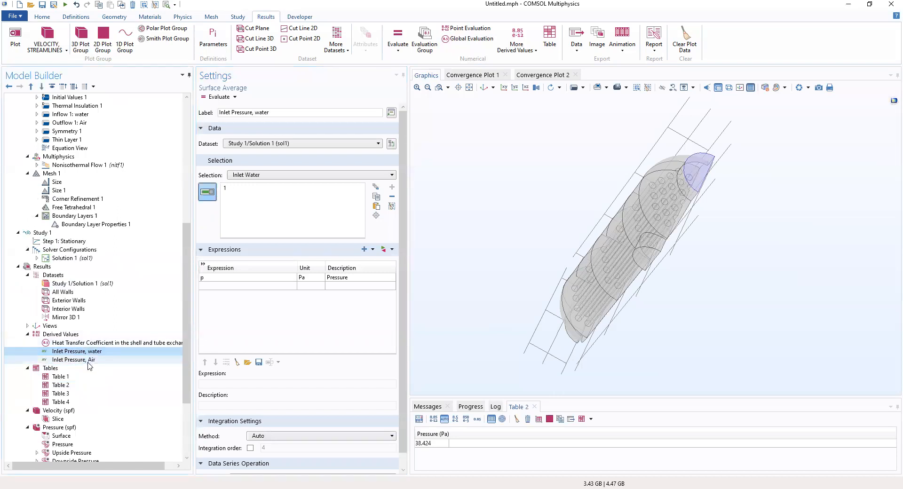
- Review the heat transfer coefficient, then show the temperature-coloured velocity streamlines
click(83, 343)
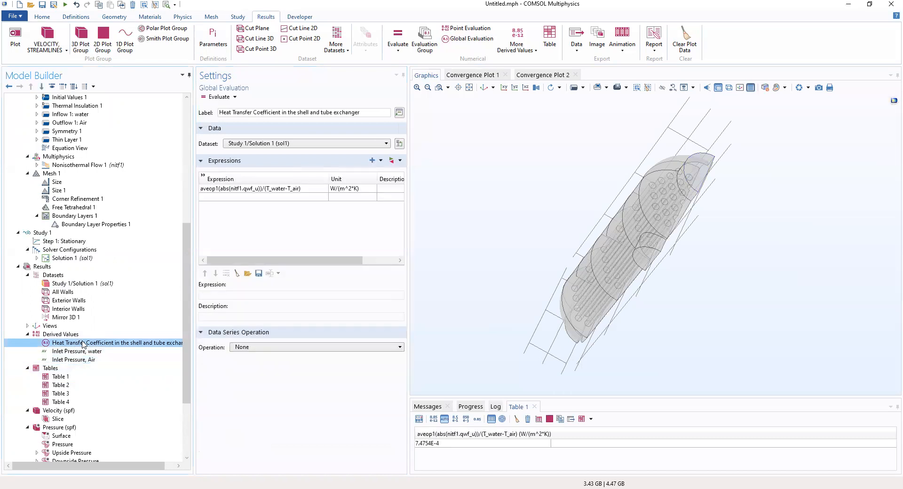
scroll(85, 357, down, 4)
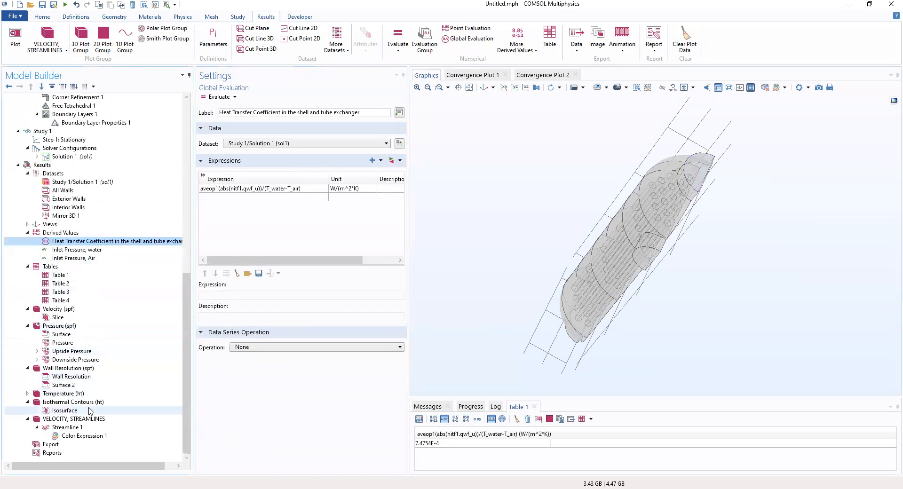
click(84, 436)
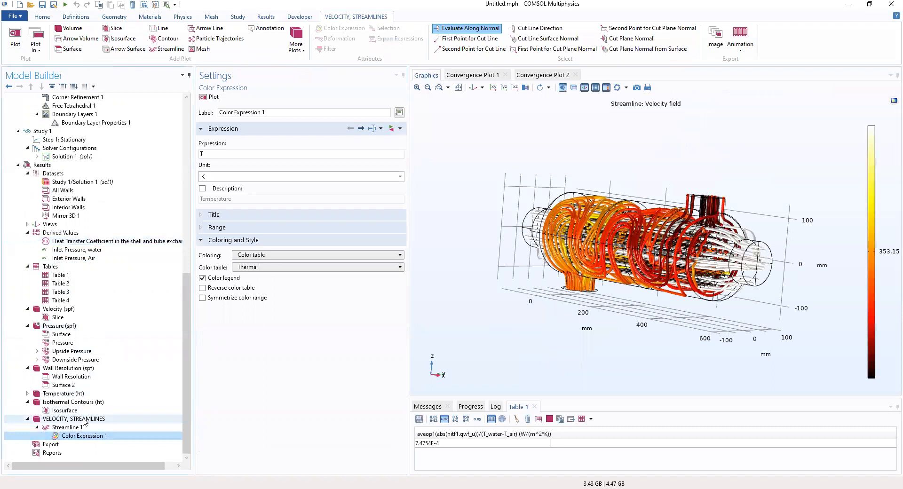
- Review the Streamline 1 and colour expression settings, then the Wall Resolution (spf) plot
click(85, 420)
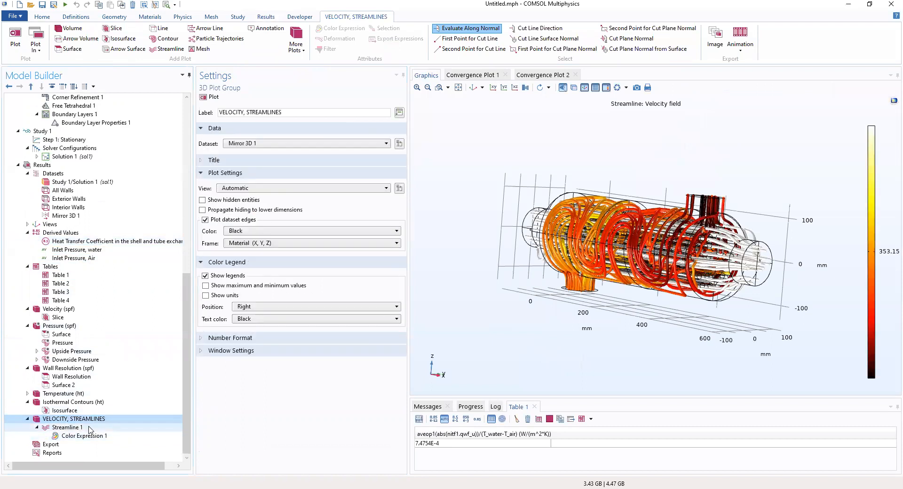
click(89, 428)
click(87, 436)
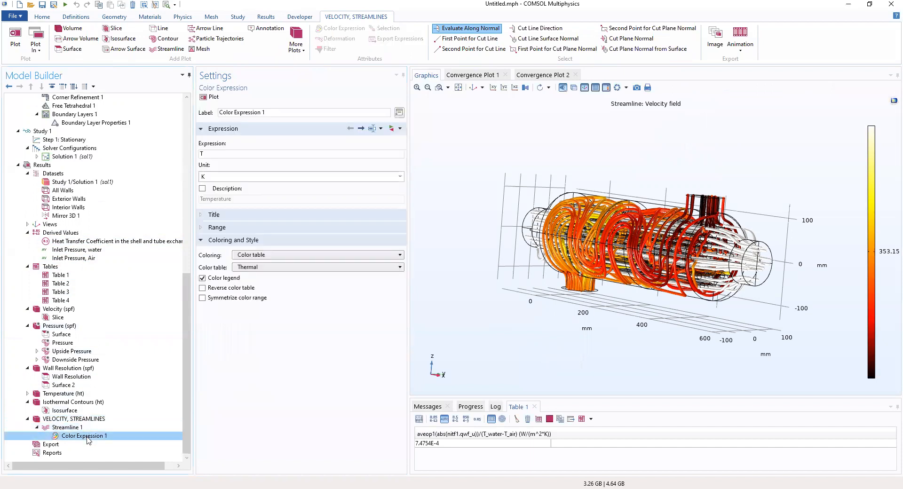
click(66, 376)
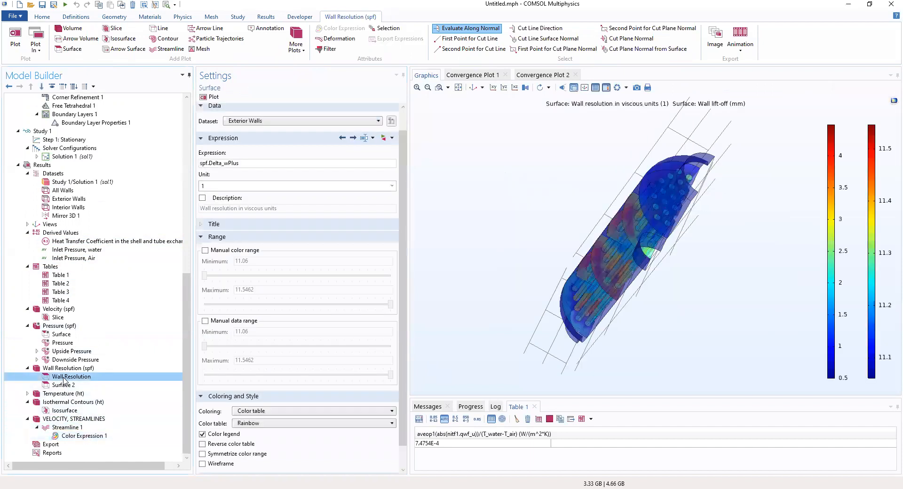
click(73, 369)
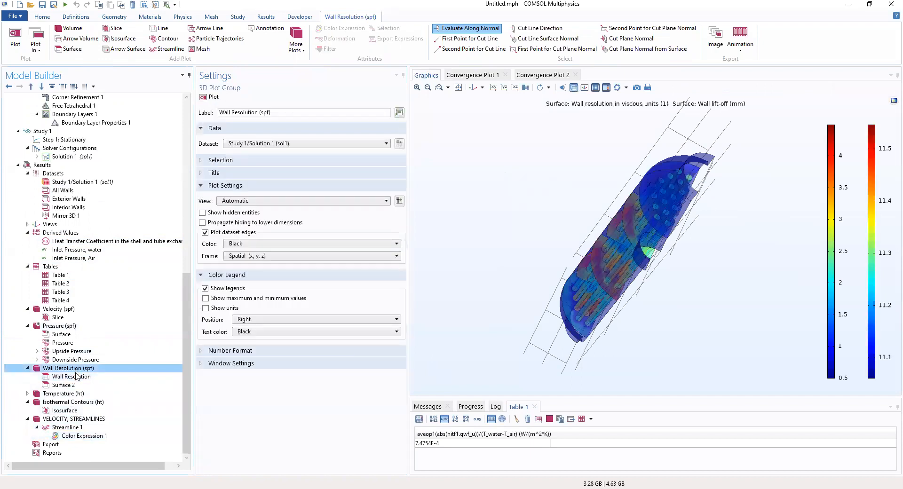
click(77, 378)
click(72, 368)
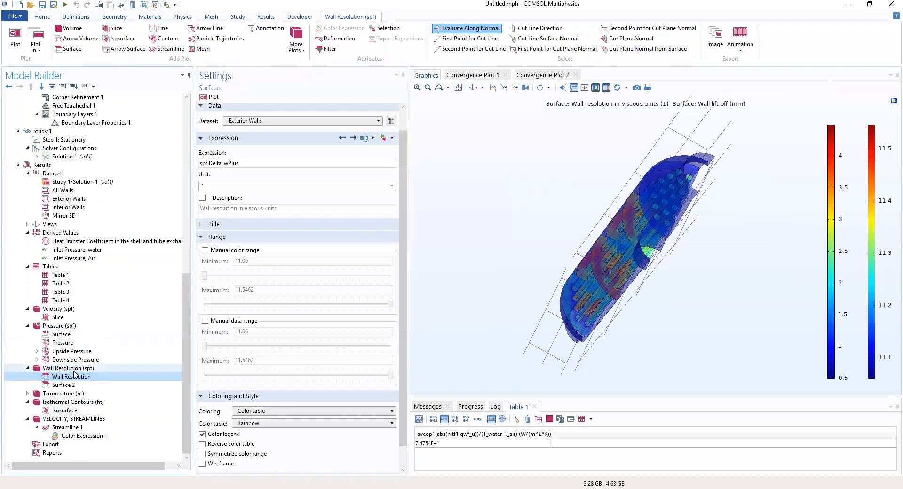
- Review the Upside Pressure and Pressure (spf) plots, then Temperature (ht) and isothermal contours
click(71, 352)
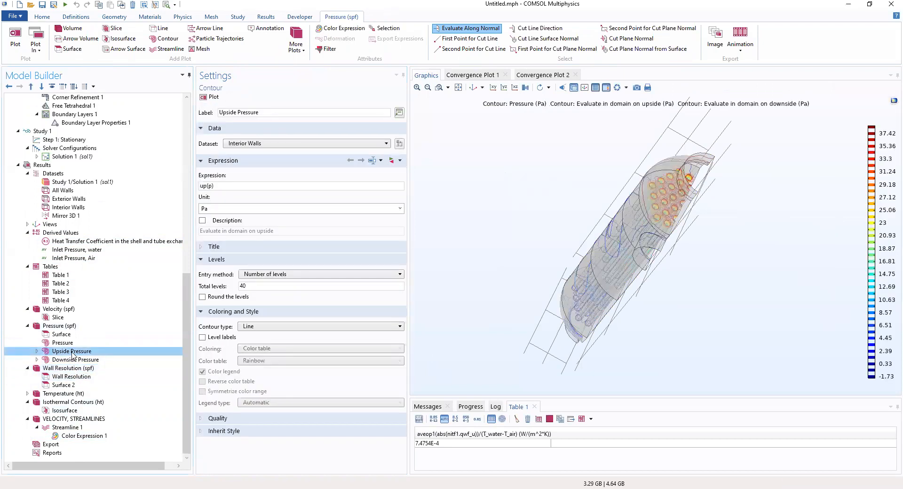
click(65, 343)
click(64, 335)
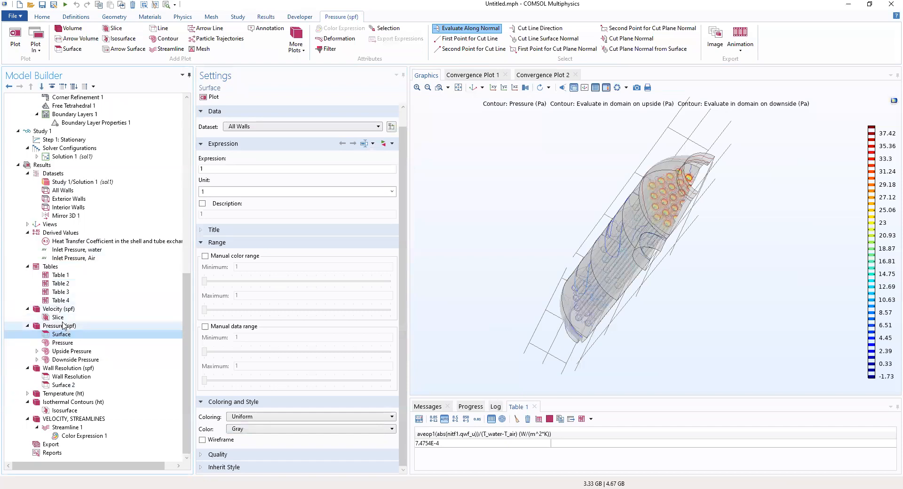
click(60, 325)
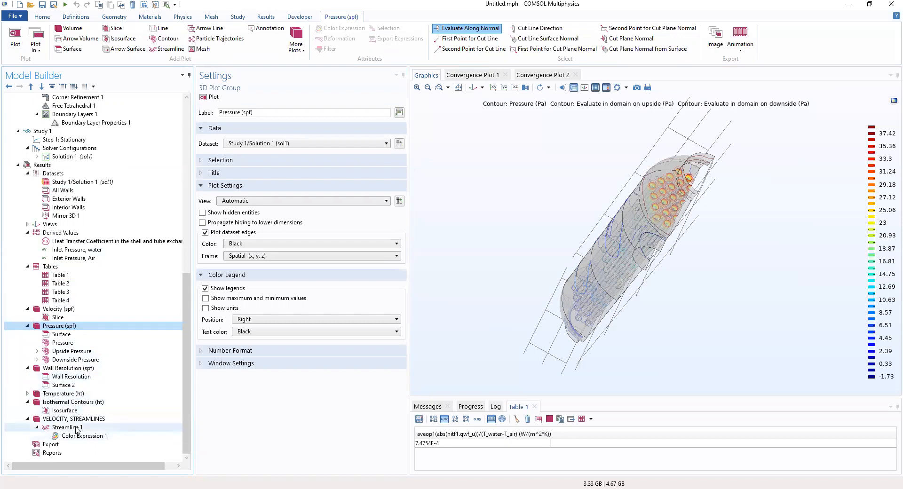
click(72, 396)
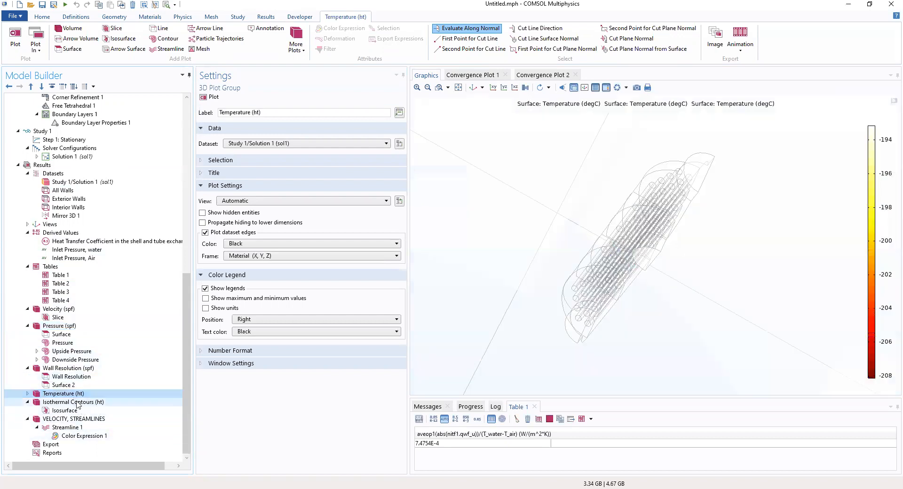
click(79, 403)
- Rotate the heat exchanger and revisit the isosurface, streamline and Temperature (ht) plots
drag(555, 271, 480, 259)
click(65, 411)
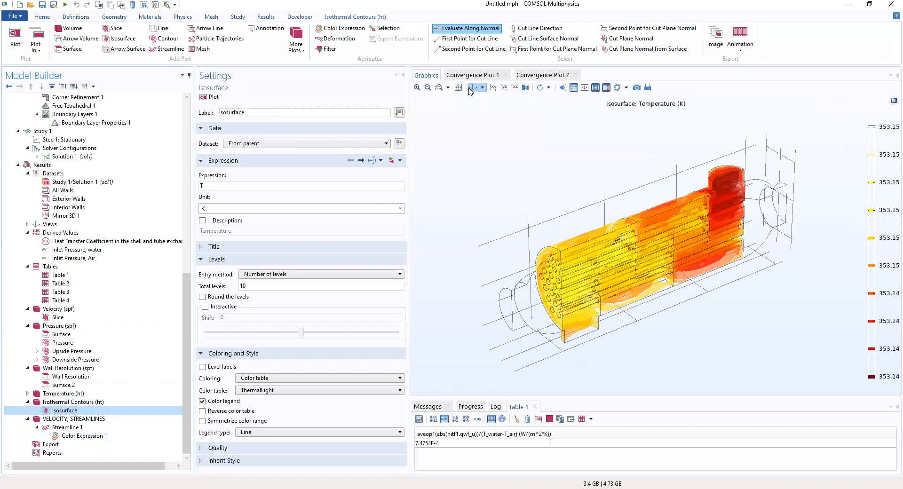
click(85, 436)
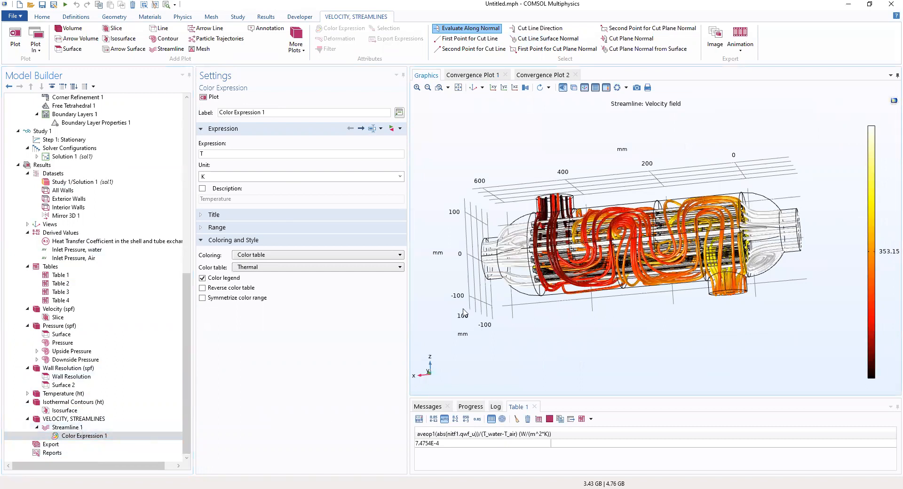
click(71, 419)
click(70, 410)
click(71, 402)
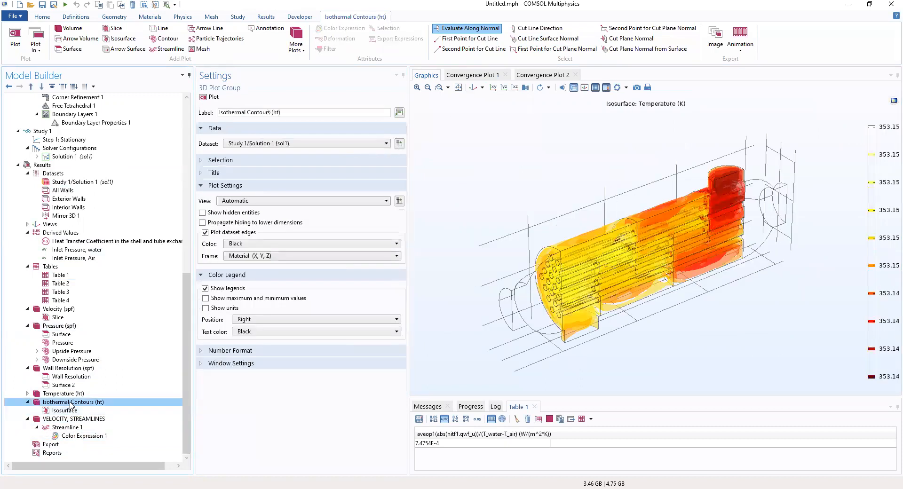
click(70, 394)
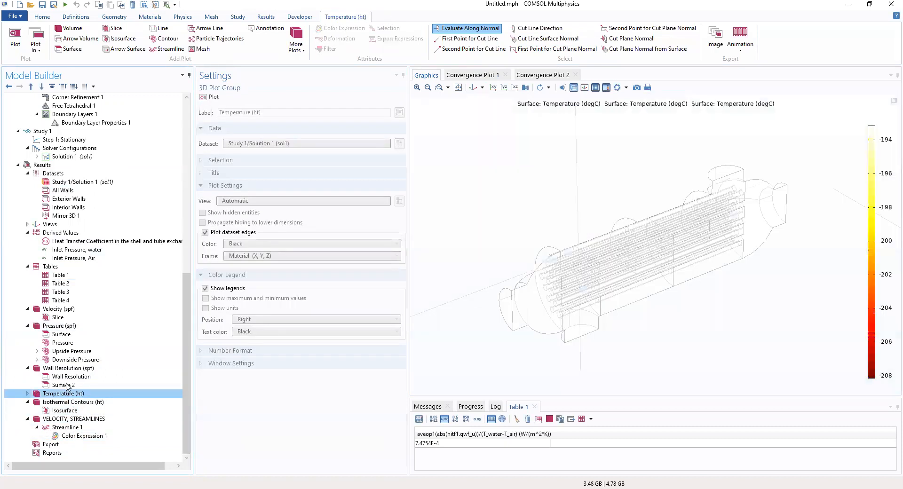
- Revisit the wall resolution and upside pressure plots, ending on the 9.2150 Pa air inlet result
click(68, 386)
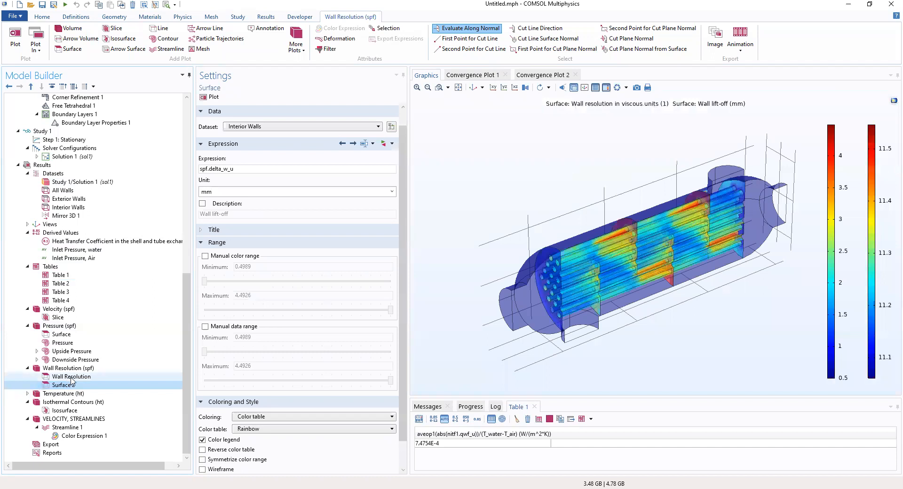
click(73, 368)
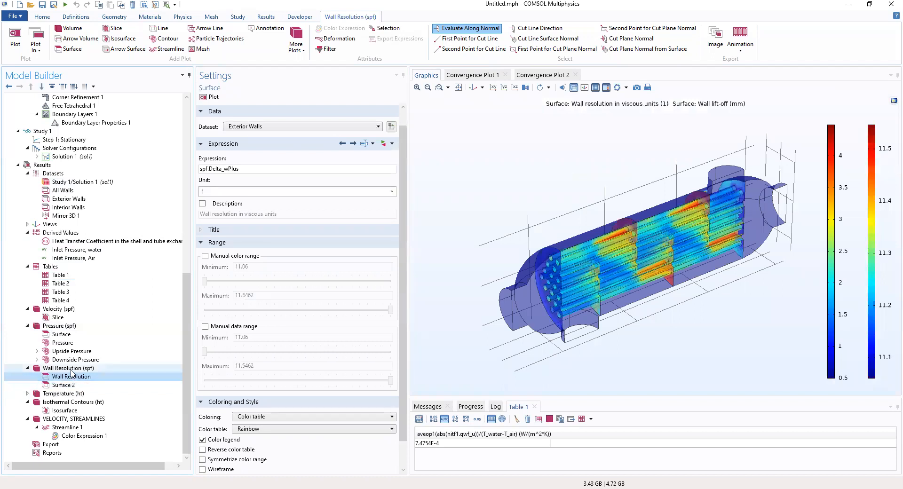
click(76, 352)
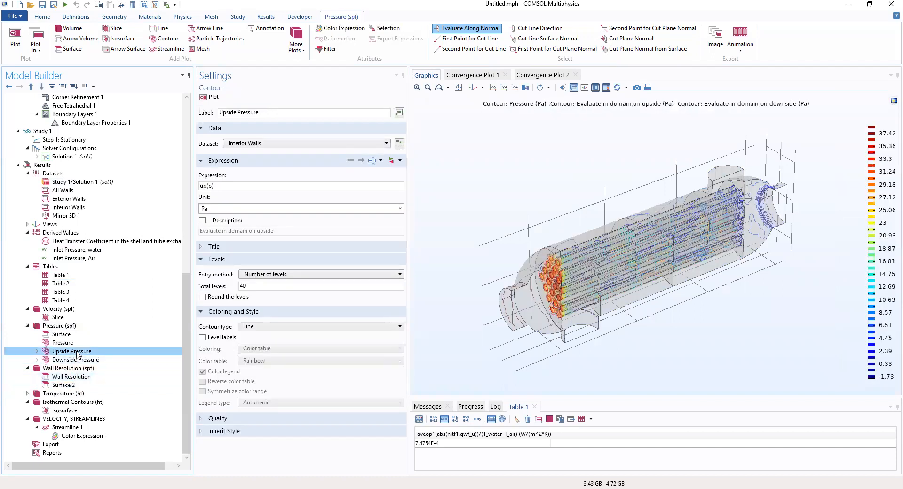
click(84, 258)
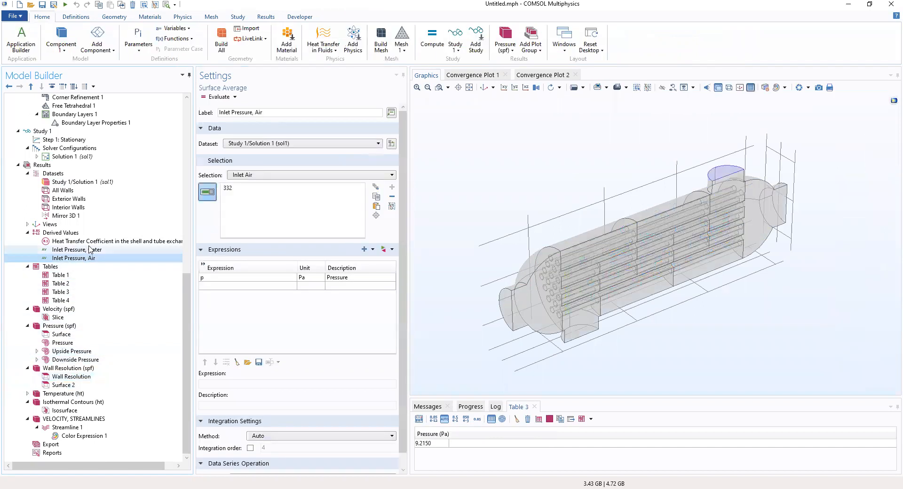